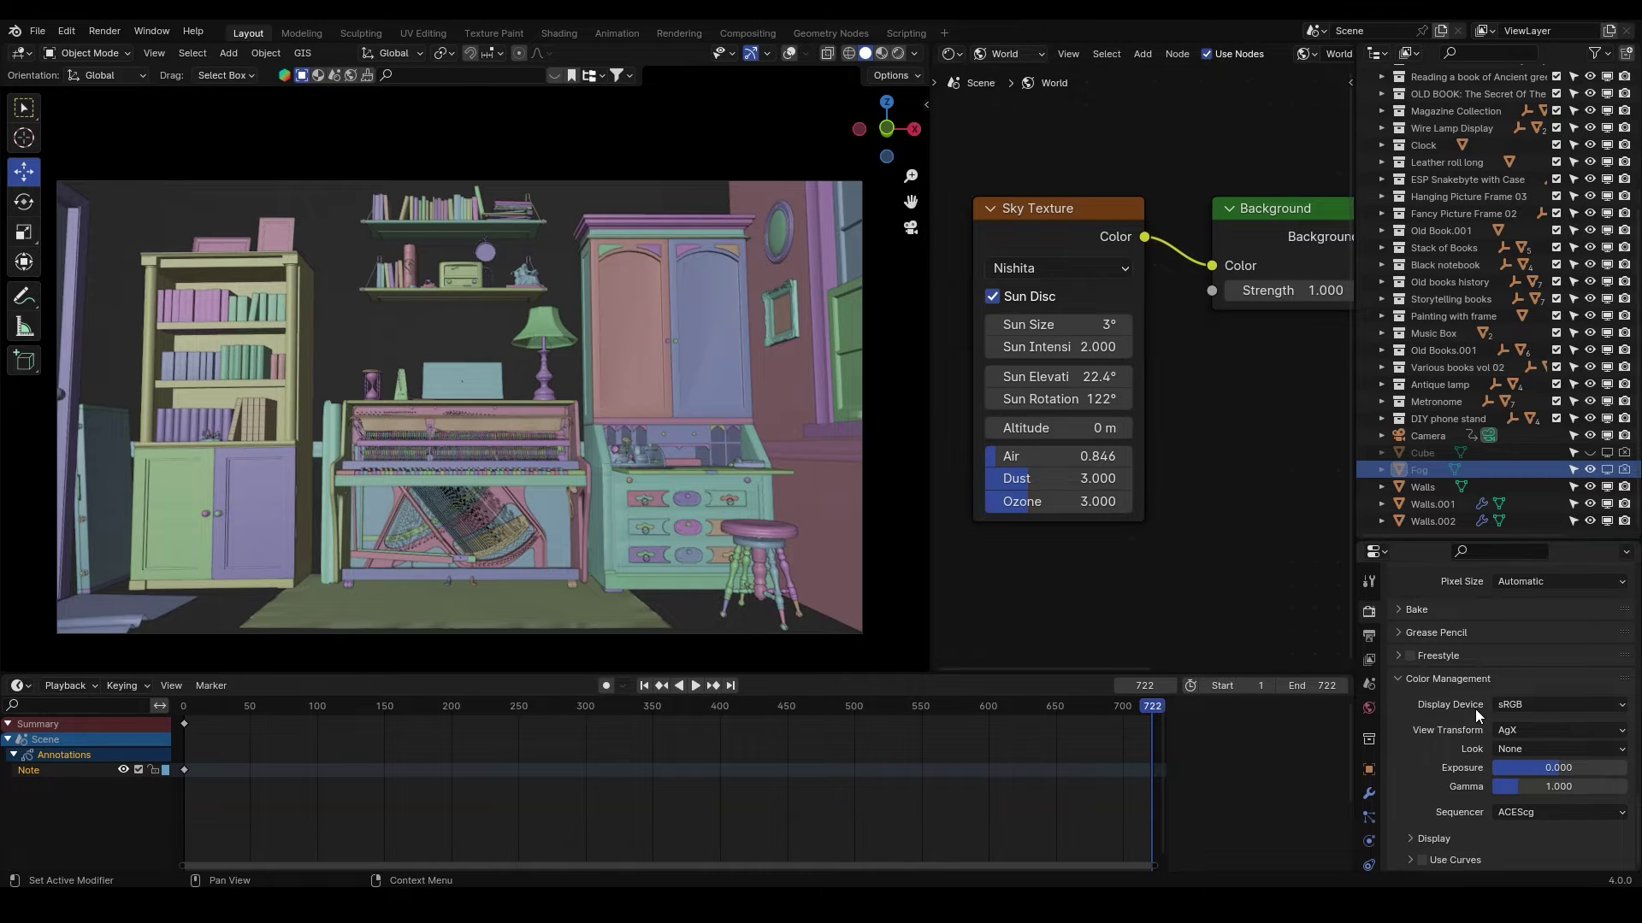
Collapse the Color Management panel after checking the AgX view transform and sRGB display device.
{"action": "left_click", "coordinate": [1391, 682]}
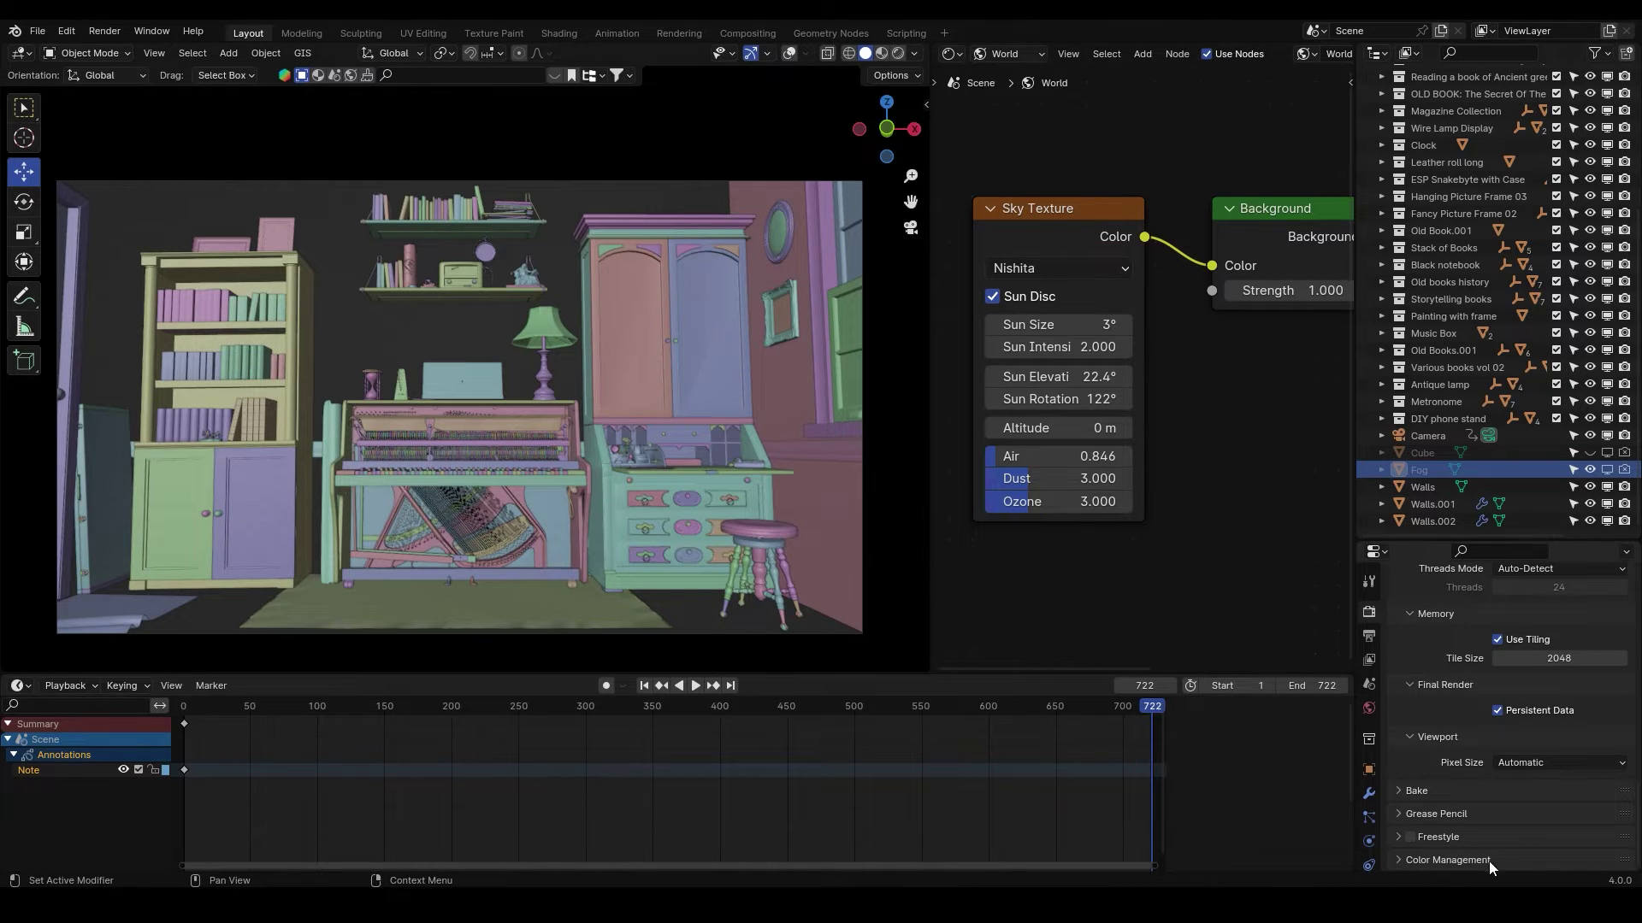
Scroll up to the Cycles GPU Compute settings and switch the viewport to Rendered shading.
{"action": "scroll", "coordinate": [1445, 731], "scroll_direction": "up", "scroll_amount": 10}
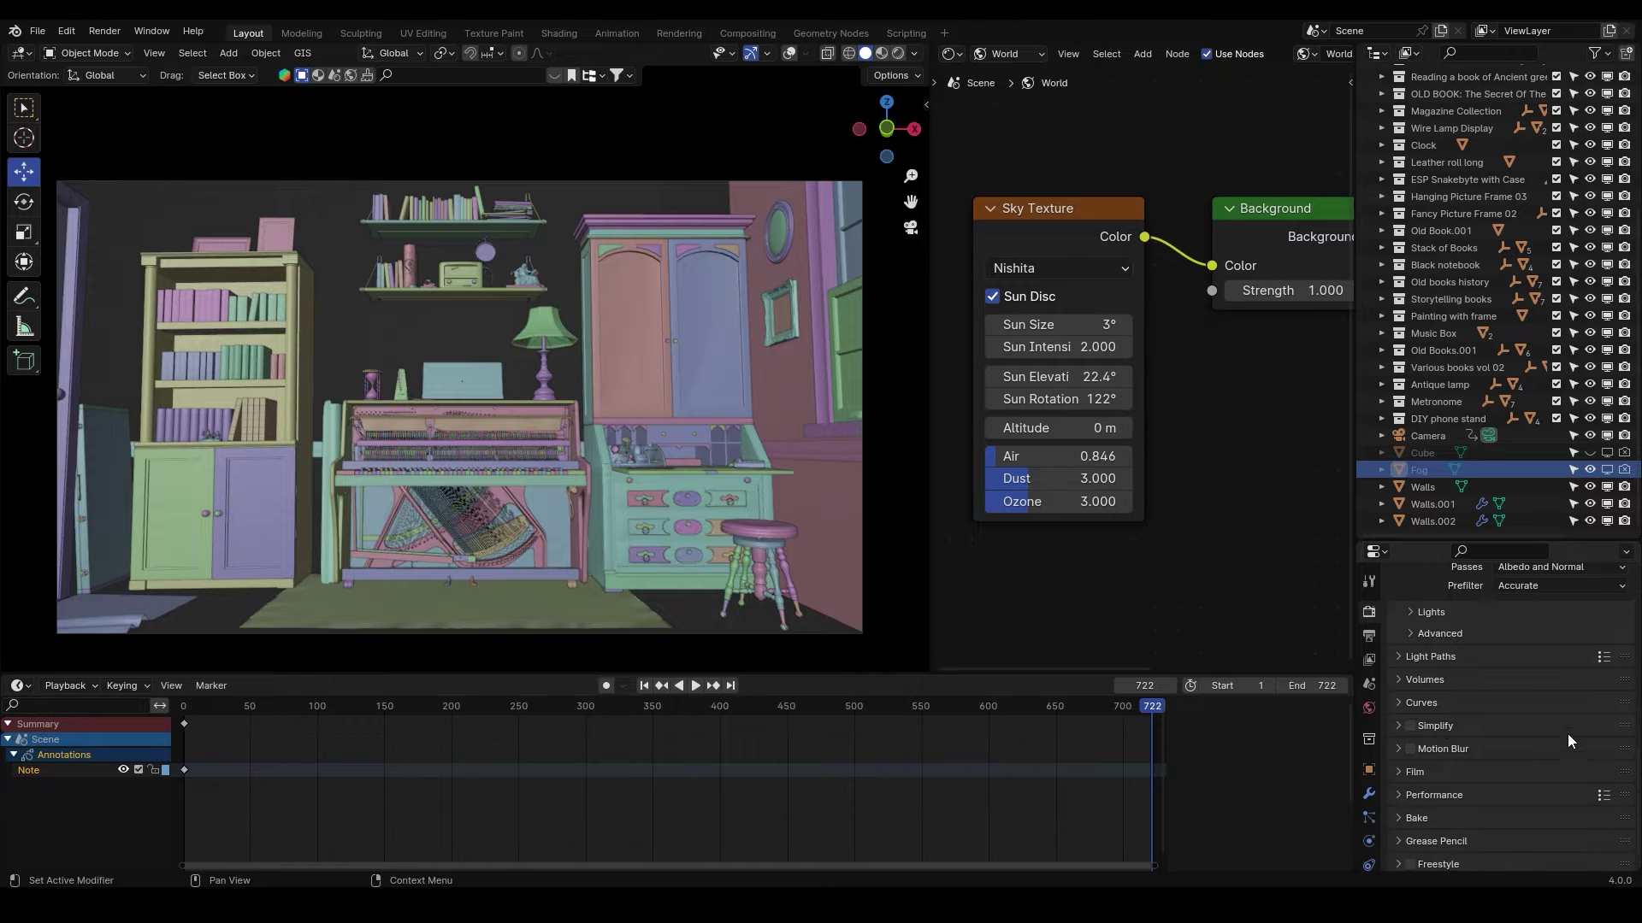
{"action": "scroll", "coordinate": [1428, 718], "scroll_direction": "up", "scroll_amount": 5}
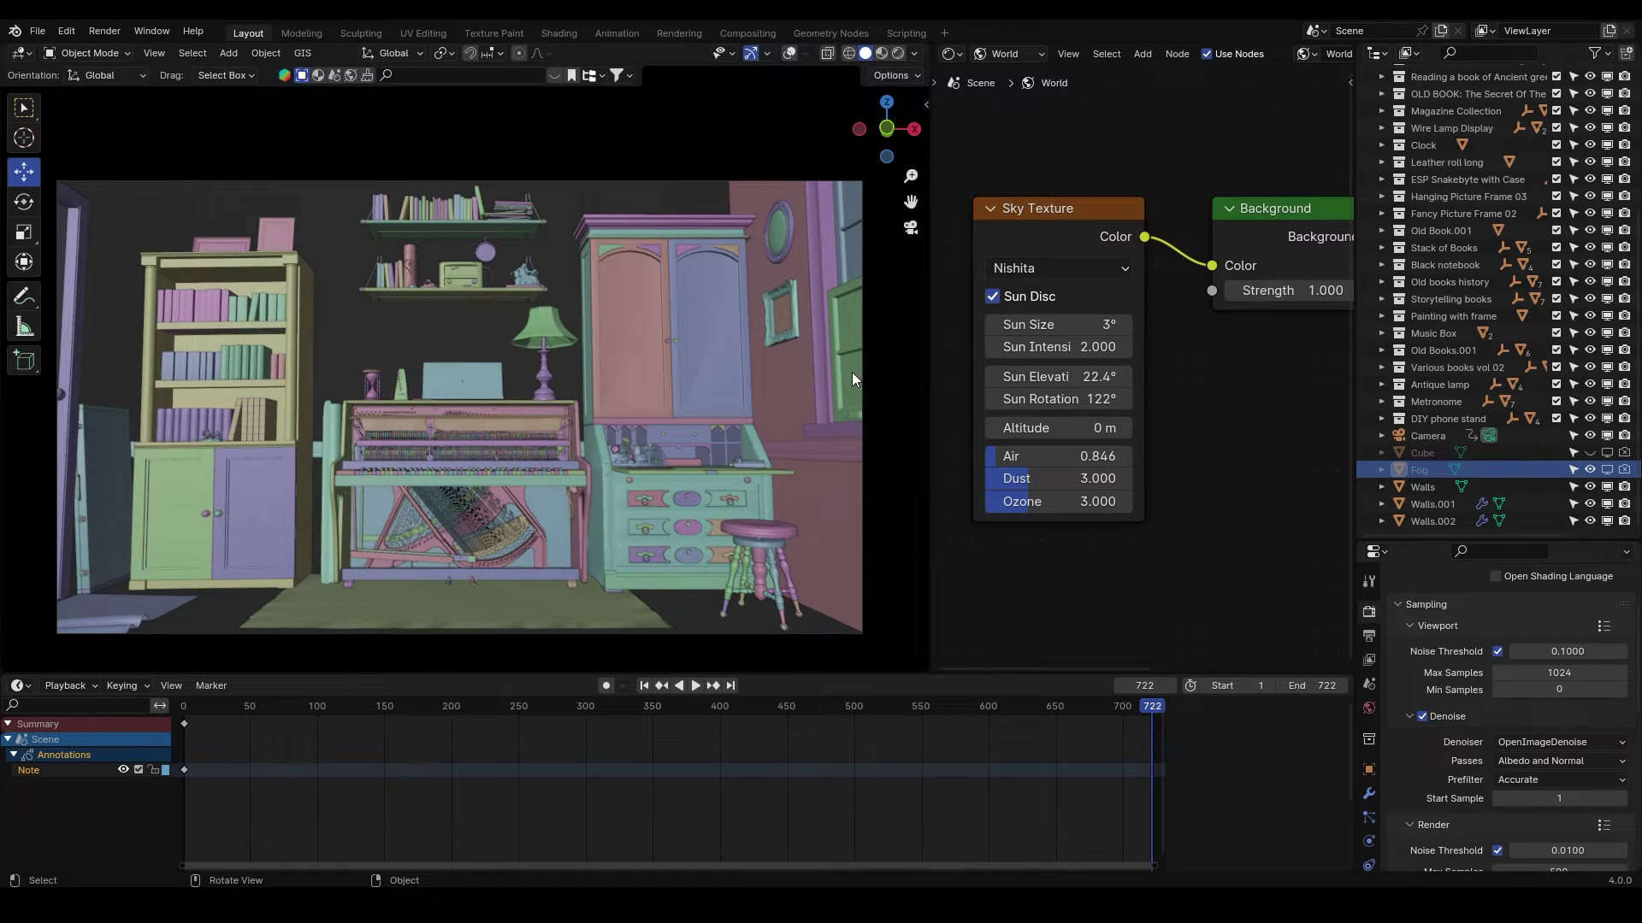
{"action": "scroll", "coordinate": [1454, 684], "scroll_direction": "up", "scroll_amount": 2}
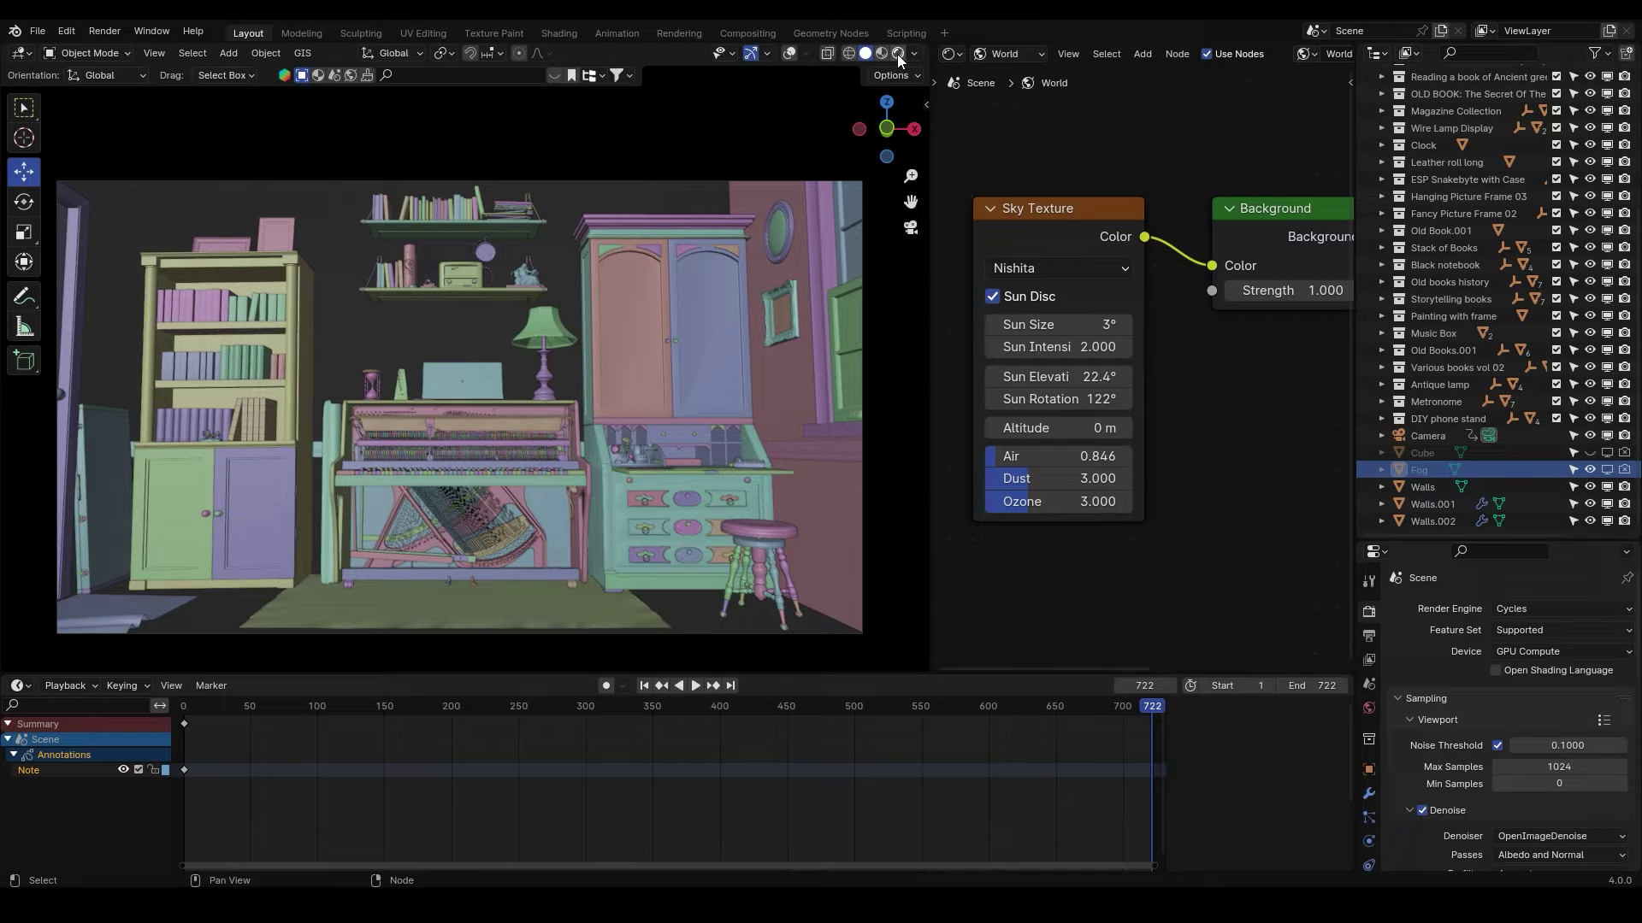
{"action": "key", "text": "z"}
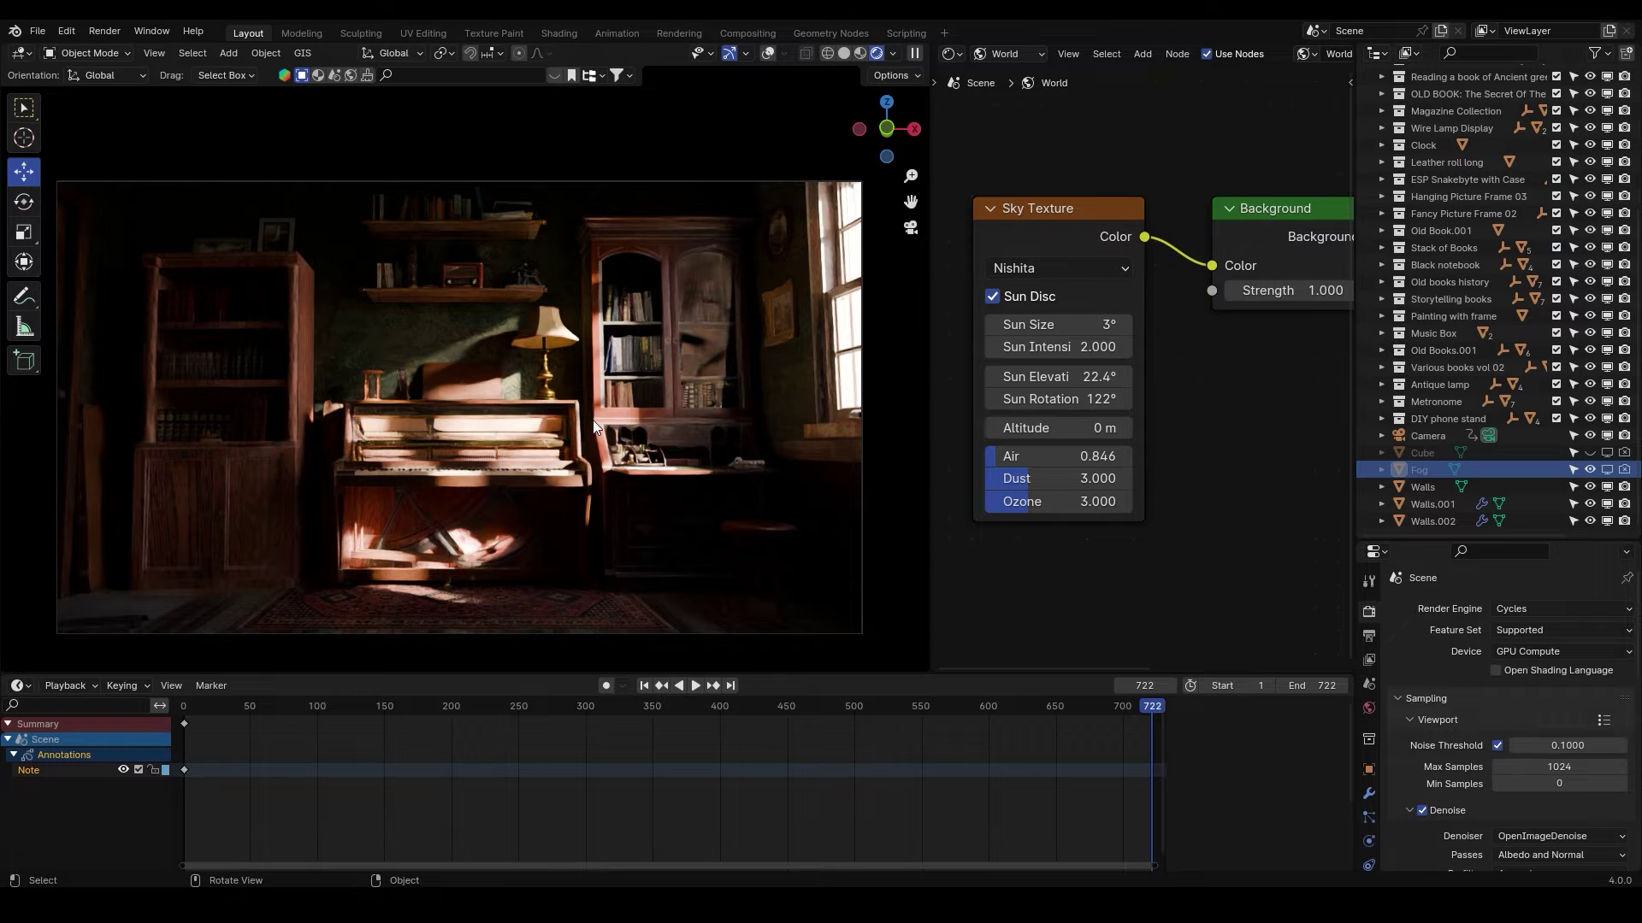
{"action": "key", "text": "KP_0"}
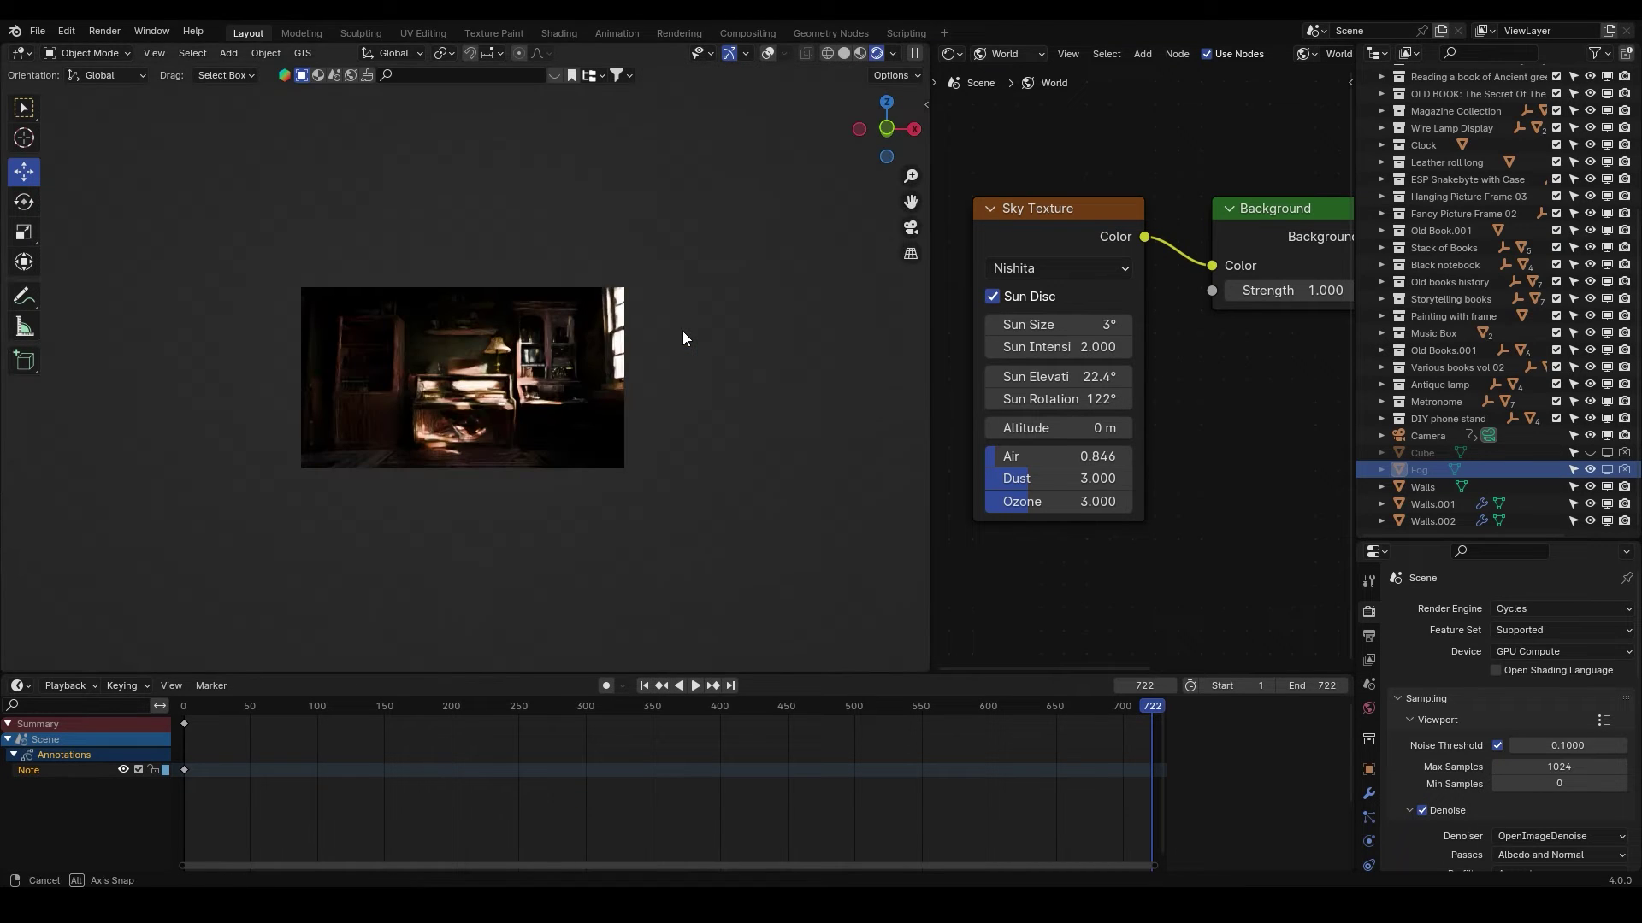
{"action": "scroll", "coordinate": [646, 361], "scroll_direction": "down", "scroll_amount": 10}
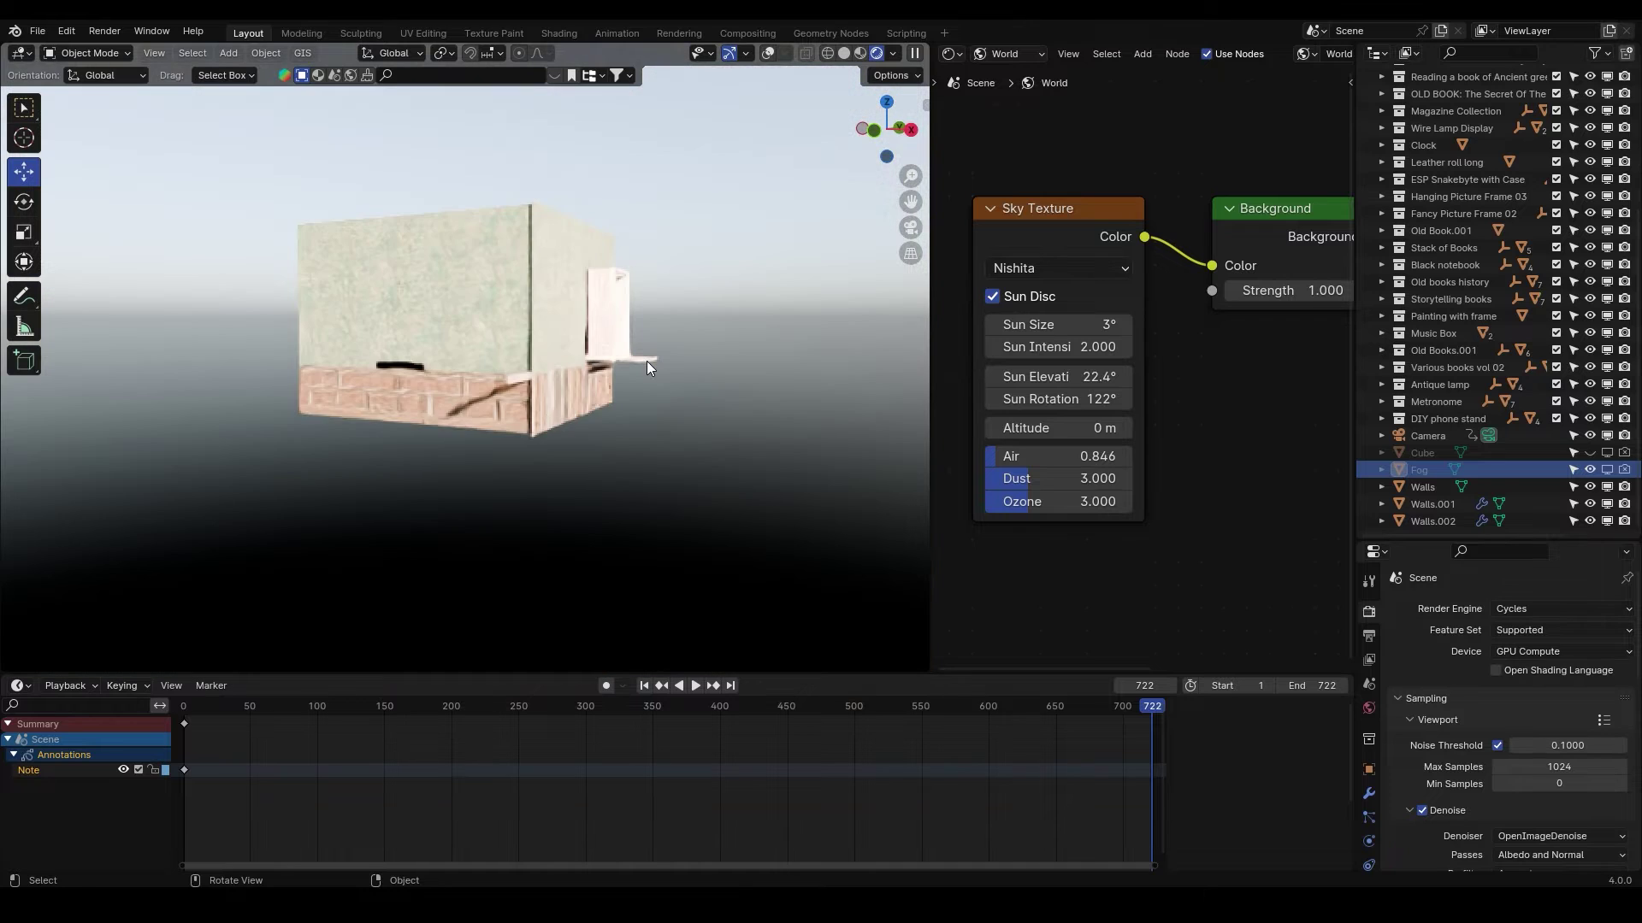
{"action": "scroll", "coordinate": [646, 361], "scroll_direction": "down", "scroll_amount": 3}
{"action": "middle_click_drag", "start_coordinate": [647, 362], "coordinate": [642, 397]}
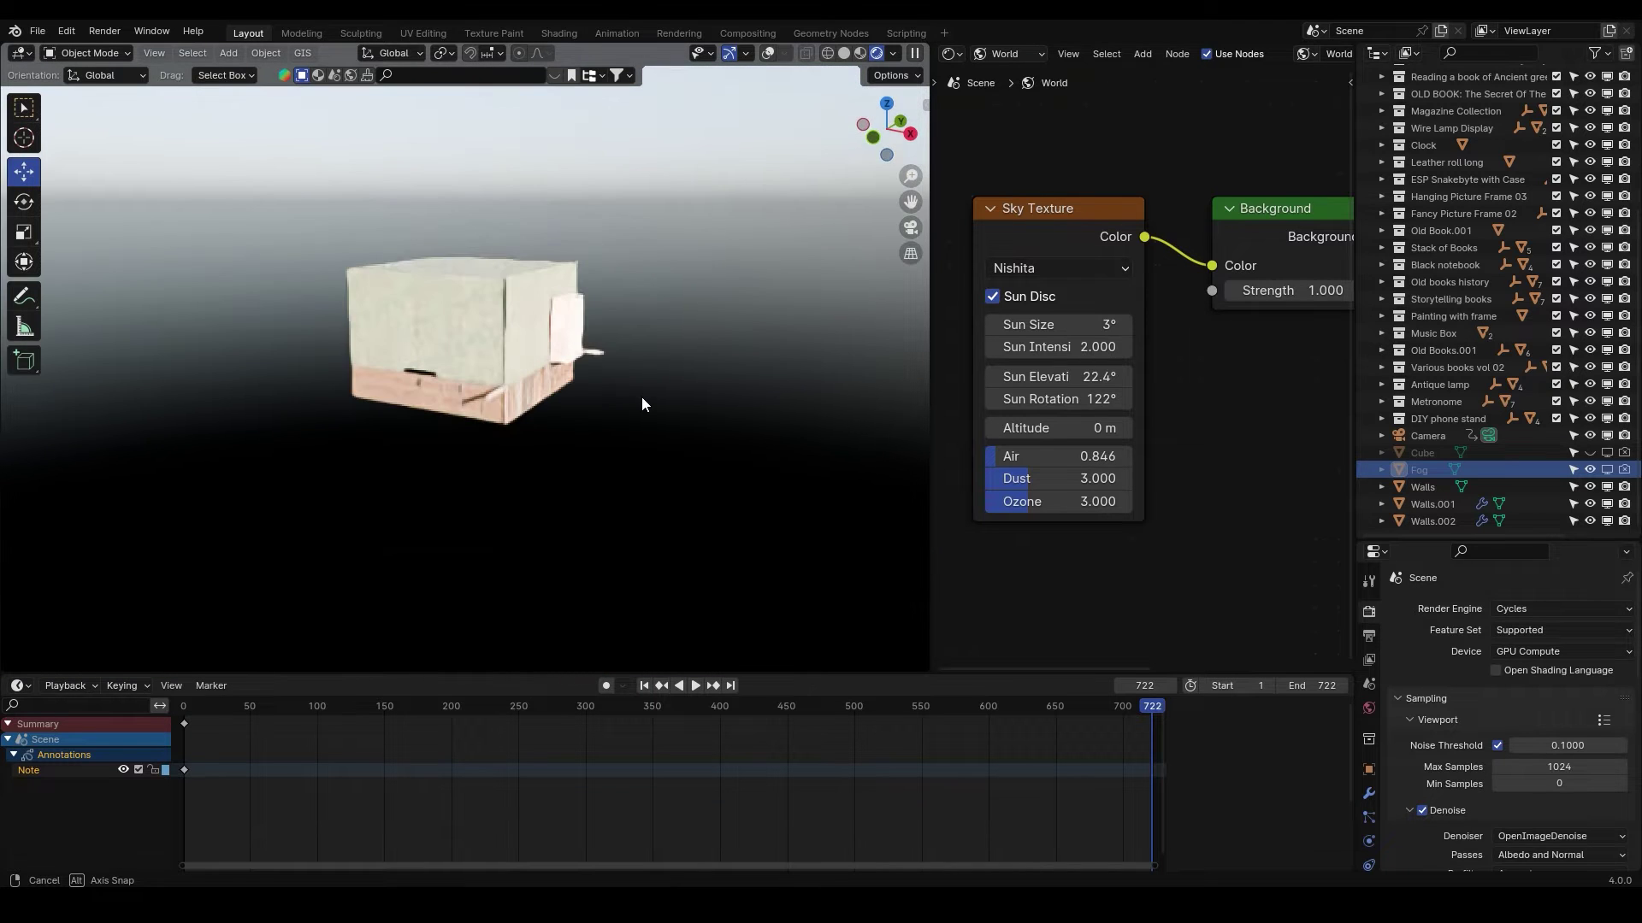
{"action": "key", "text": "KP_0"}
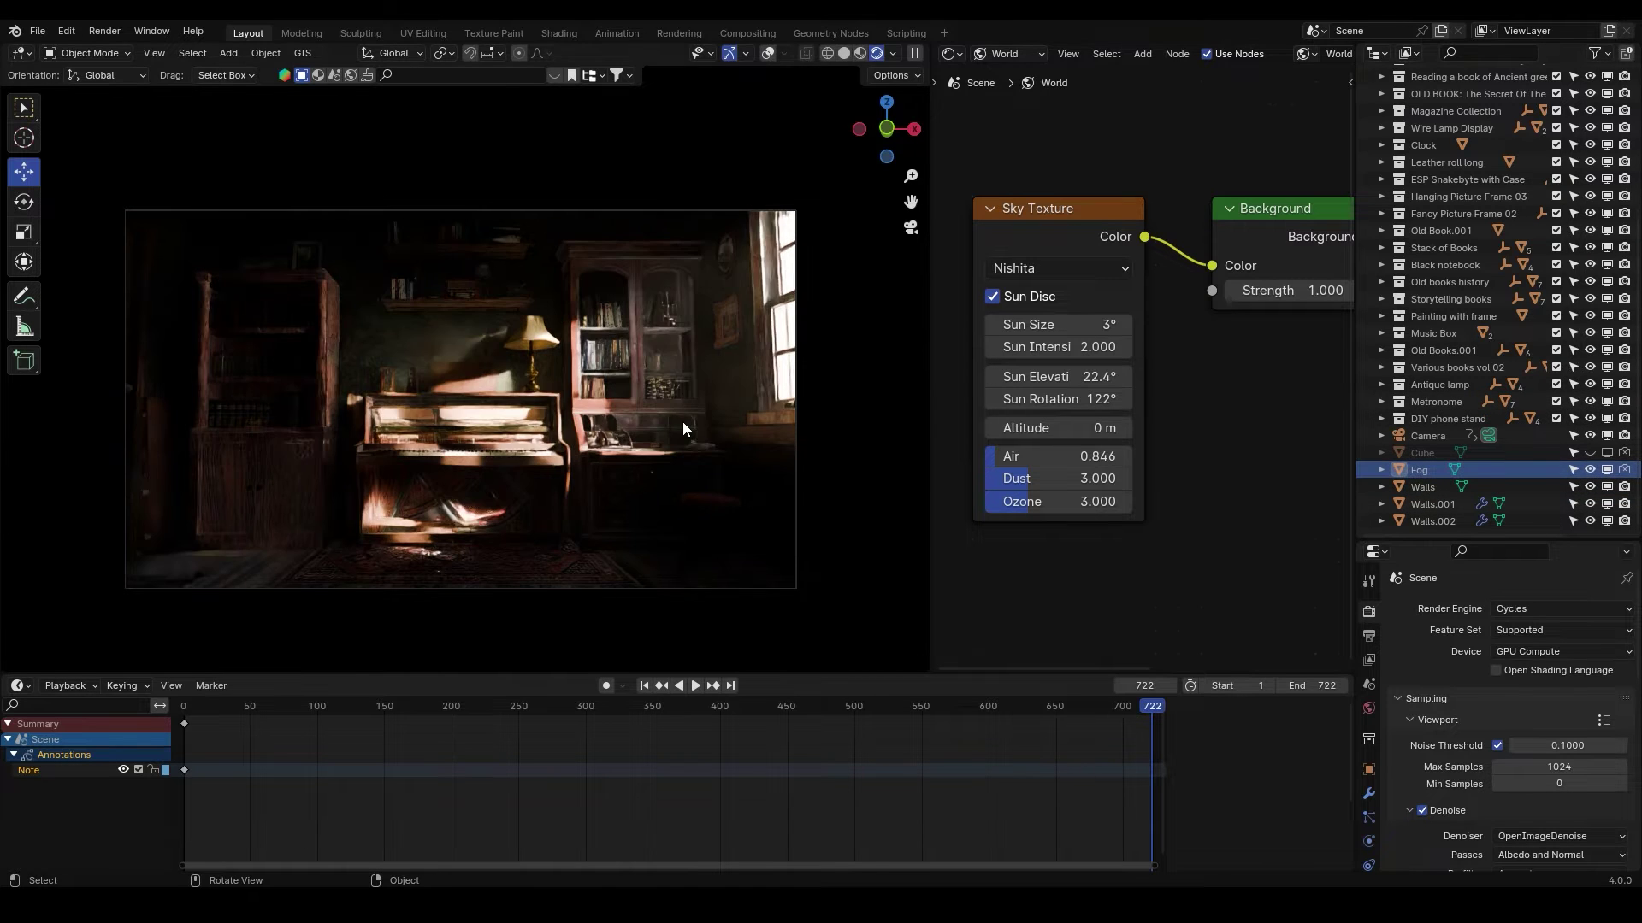
{"action": "scroll", "coordinate": [689, 425], "scroll_direction": "up", "scroll_amount": 2}
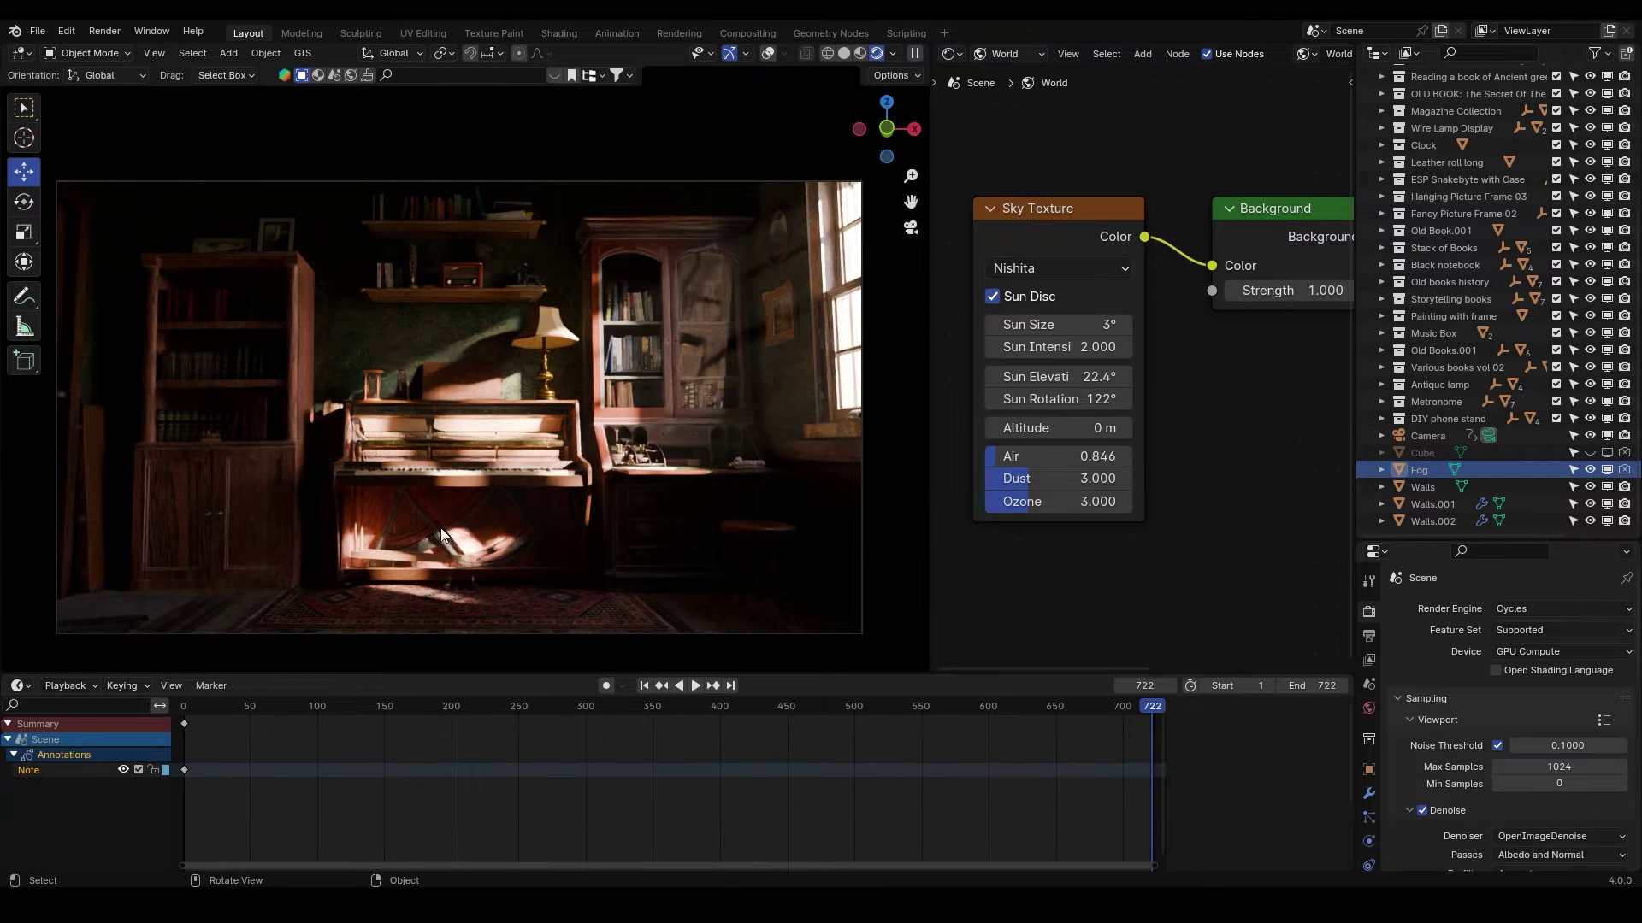
Hide the Fog object from the viewport and orbit around the outside of the room box.
{"action": "key", "text": "KP_0"}
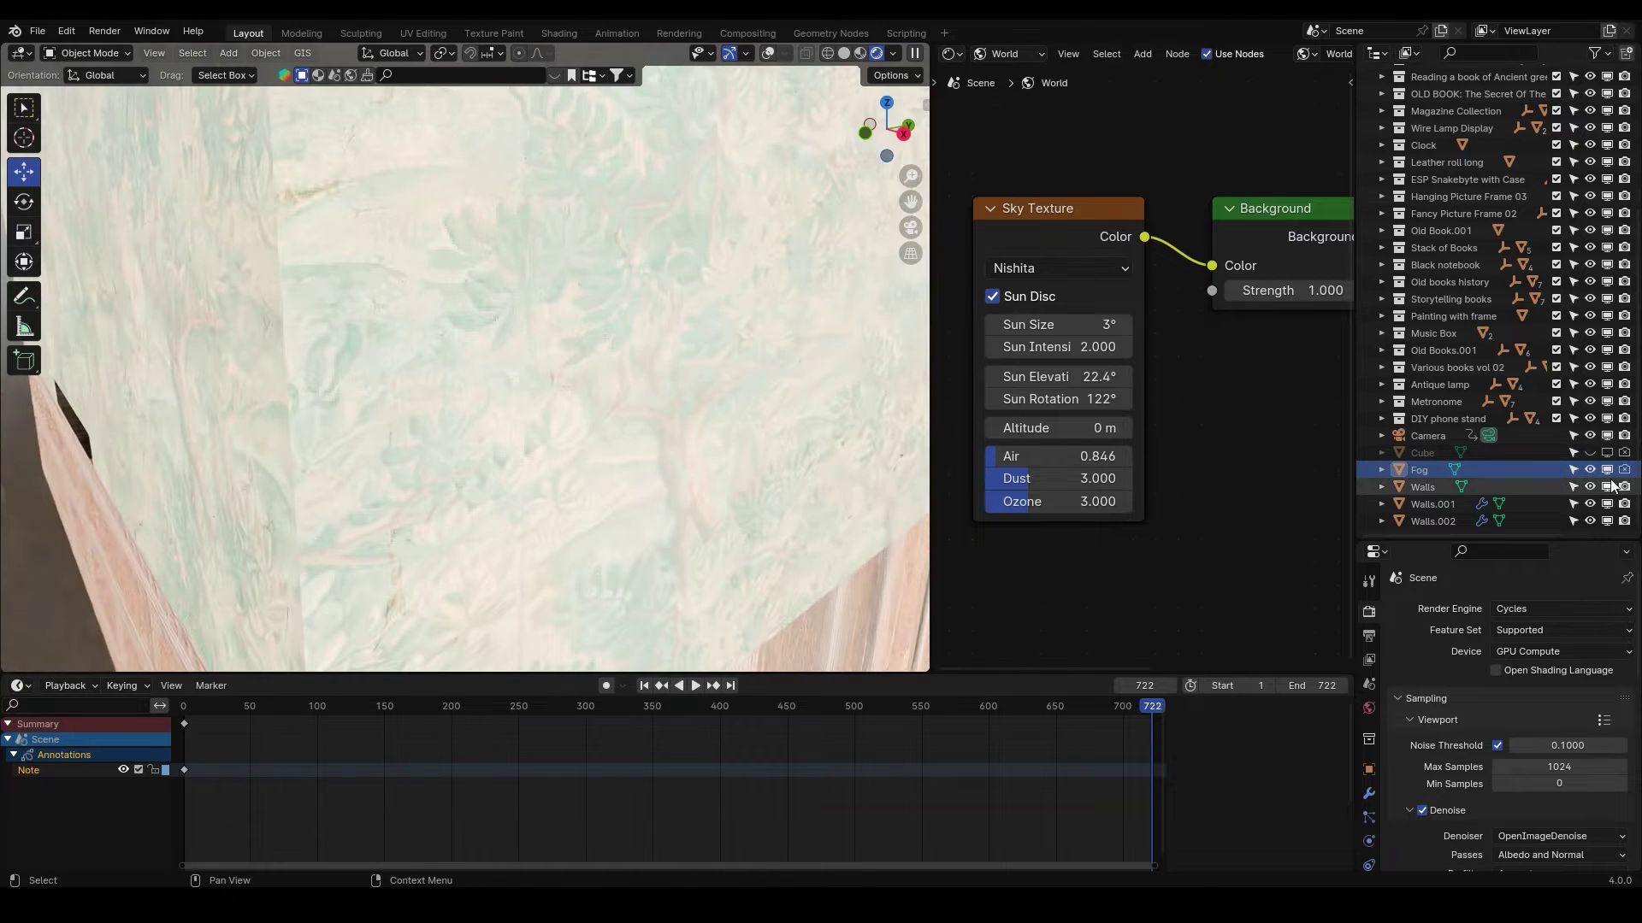
{"action": "left_click", "coordinate": [1607, 469]}
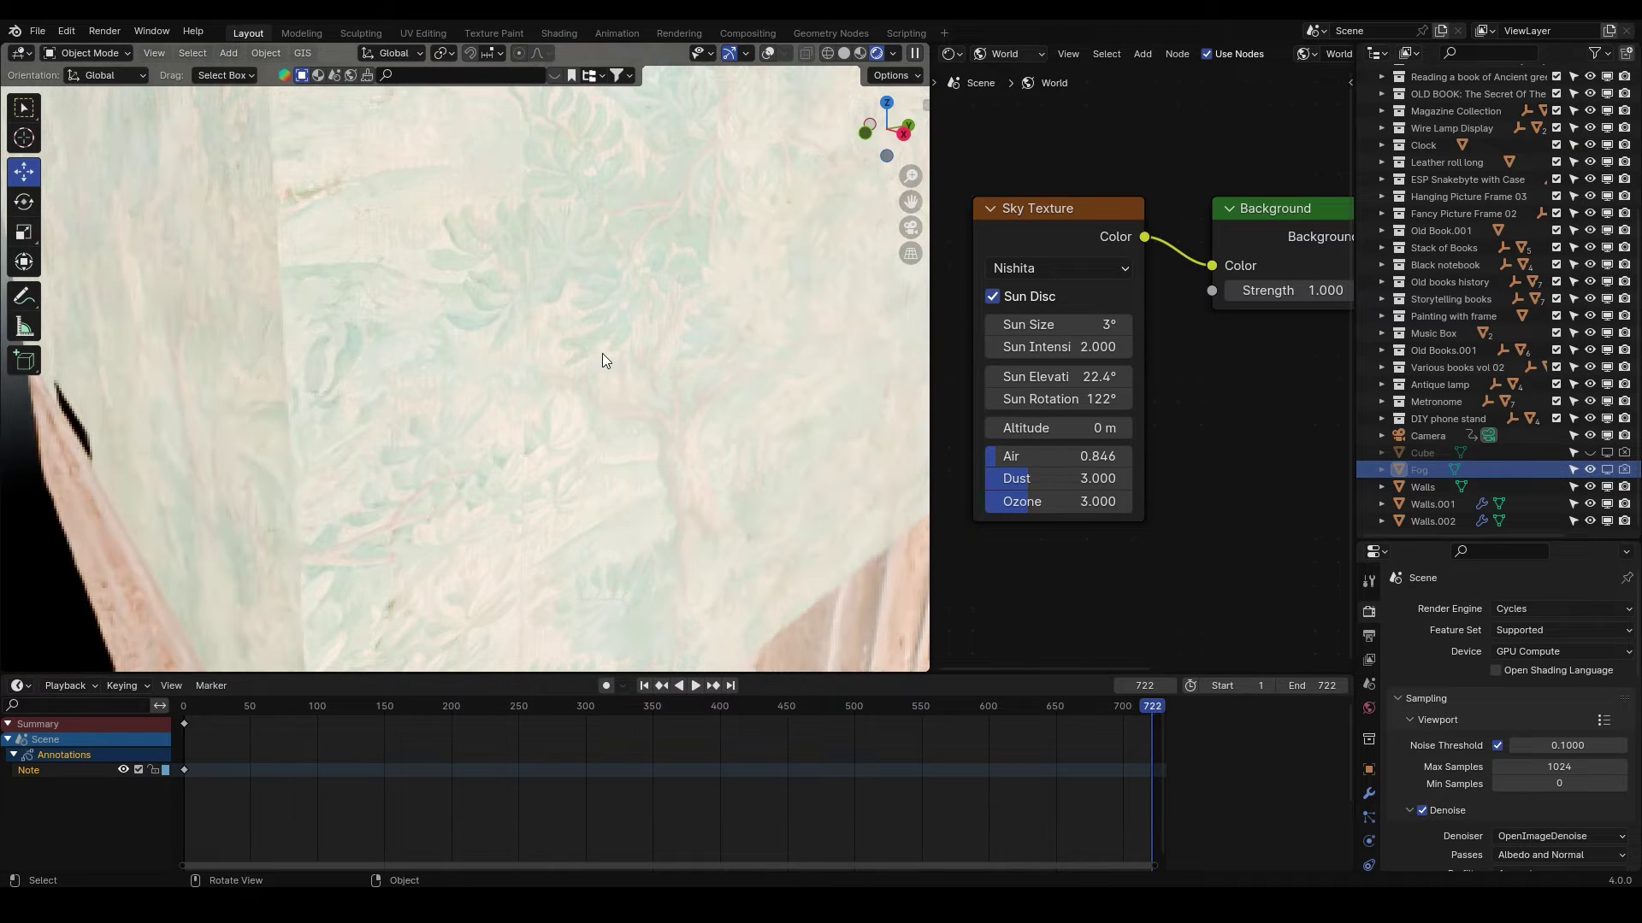
{"action": "scroll", "coordinate": [602, 355], "scroll_direction": "down", "scroll_amount": 10}
{"action": "middle_click_drag", "start_coordinate": [602, 356], "coordinate": [555, 347]}
{"action": "scroll", "coordinate": [424, 373], "scroll_direction": "up", "scroll_amount": 5}
{"action": "middle_click_drag", "start_coordinate": [423, 373], "coordinate": [568, 511]}
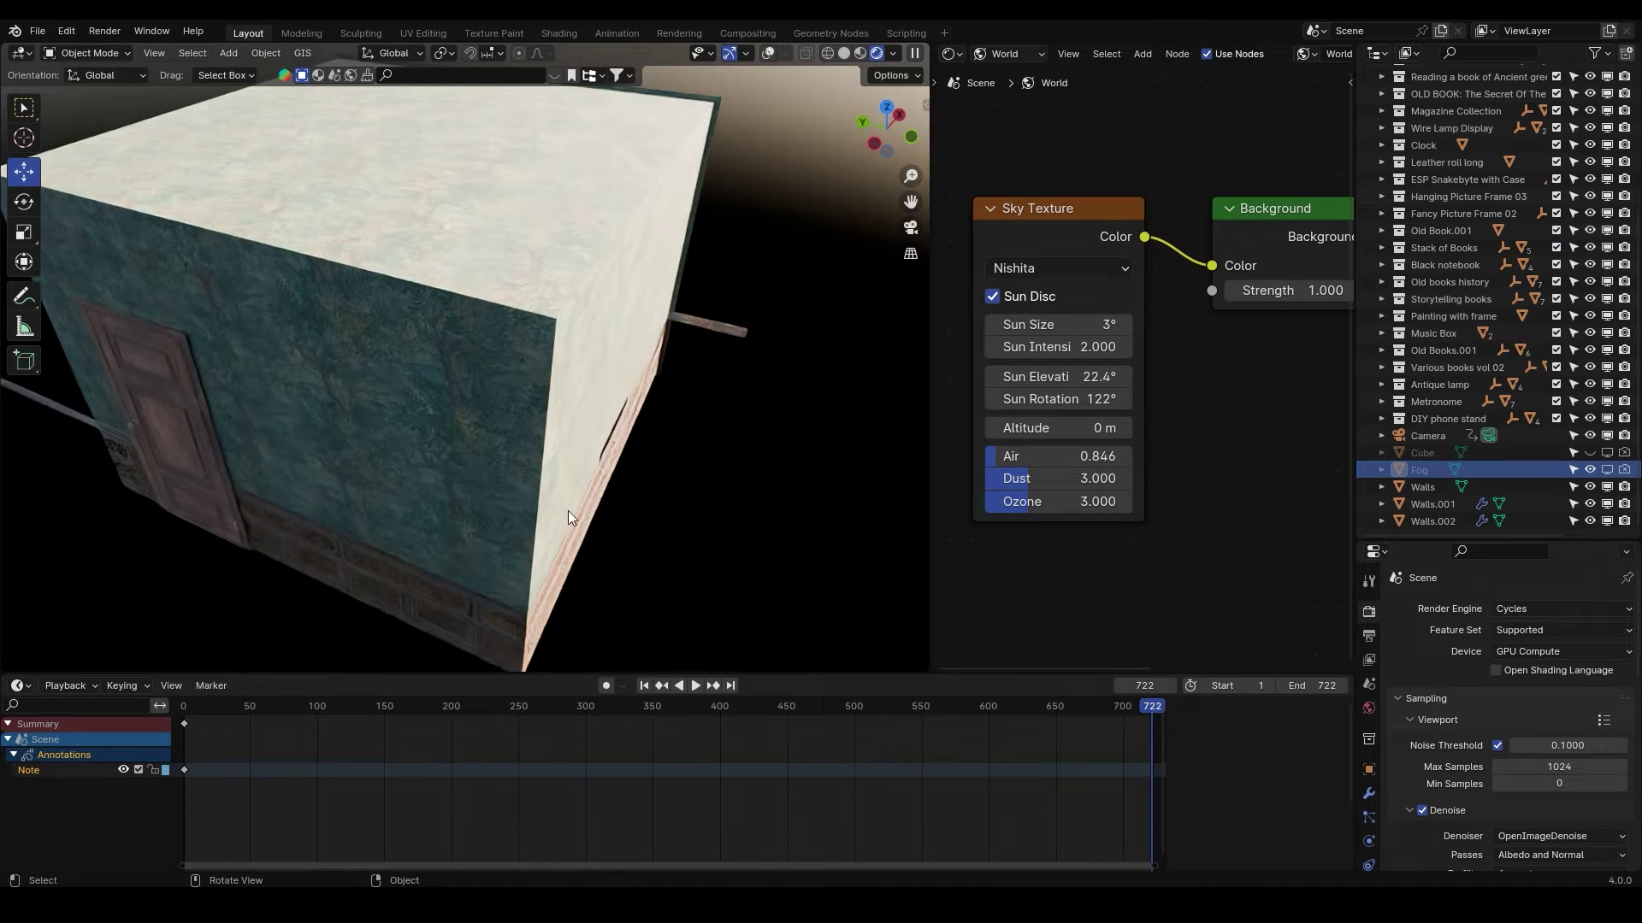
{"action": "middle_click_drag", "start_coordinate": [602, 378], "coordinate": [527, 324]}
Return to the camera's rendered view of the piano room.
{"action": "key", "text": "KP_0"}
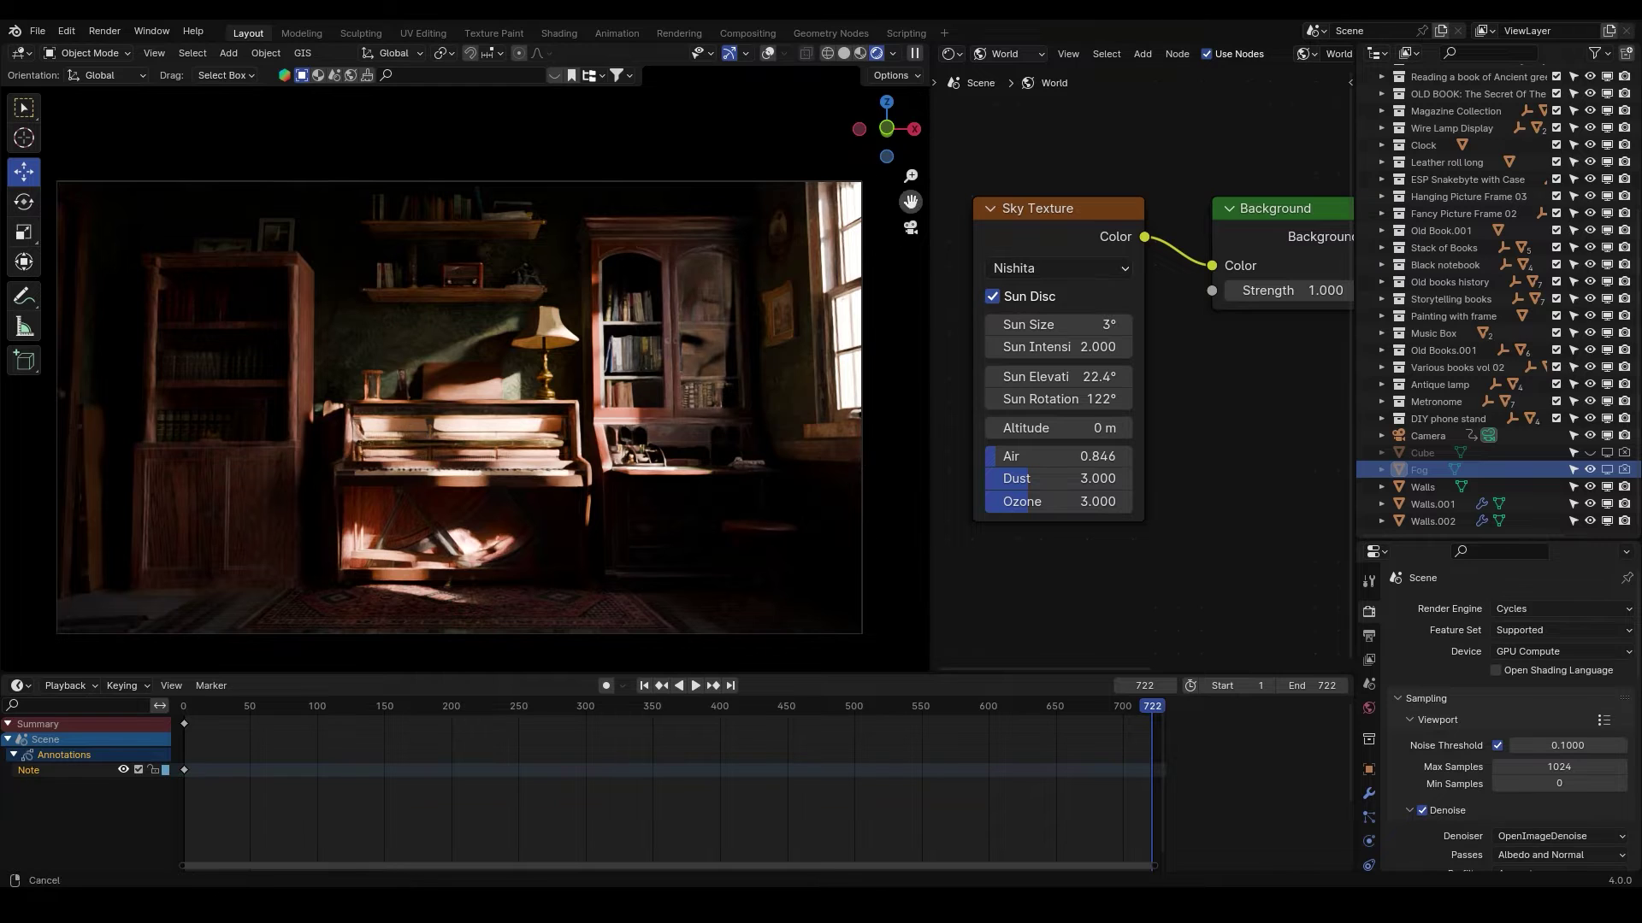
{"action": "left_click_drag", "start_coordinate": [911, 201], "coordinate": [921, 198]}
{"action": "scroll", "coordinate": [1265, 54], "scroll_direction": "down", "scroll_amount": 5}
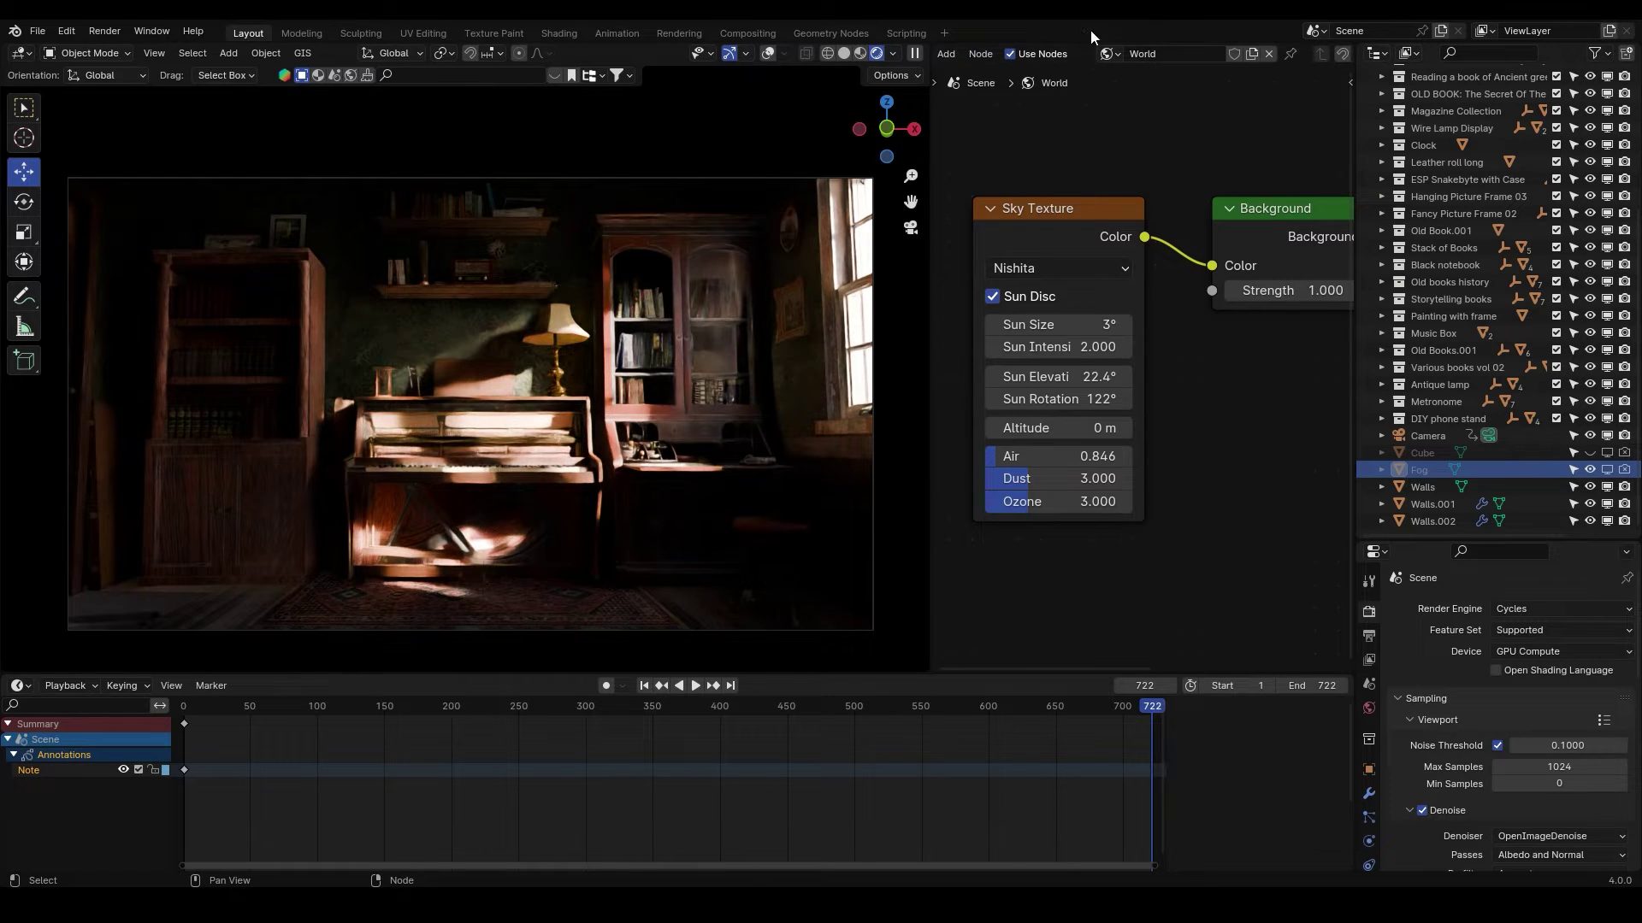
Rename the current world to World_old, unlink it, and create a new world.
{"action": "double_click", "coordinate": [1188, 55]}
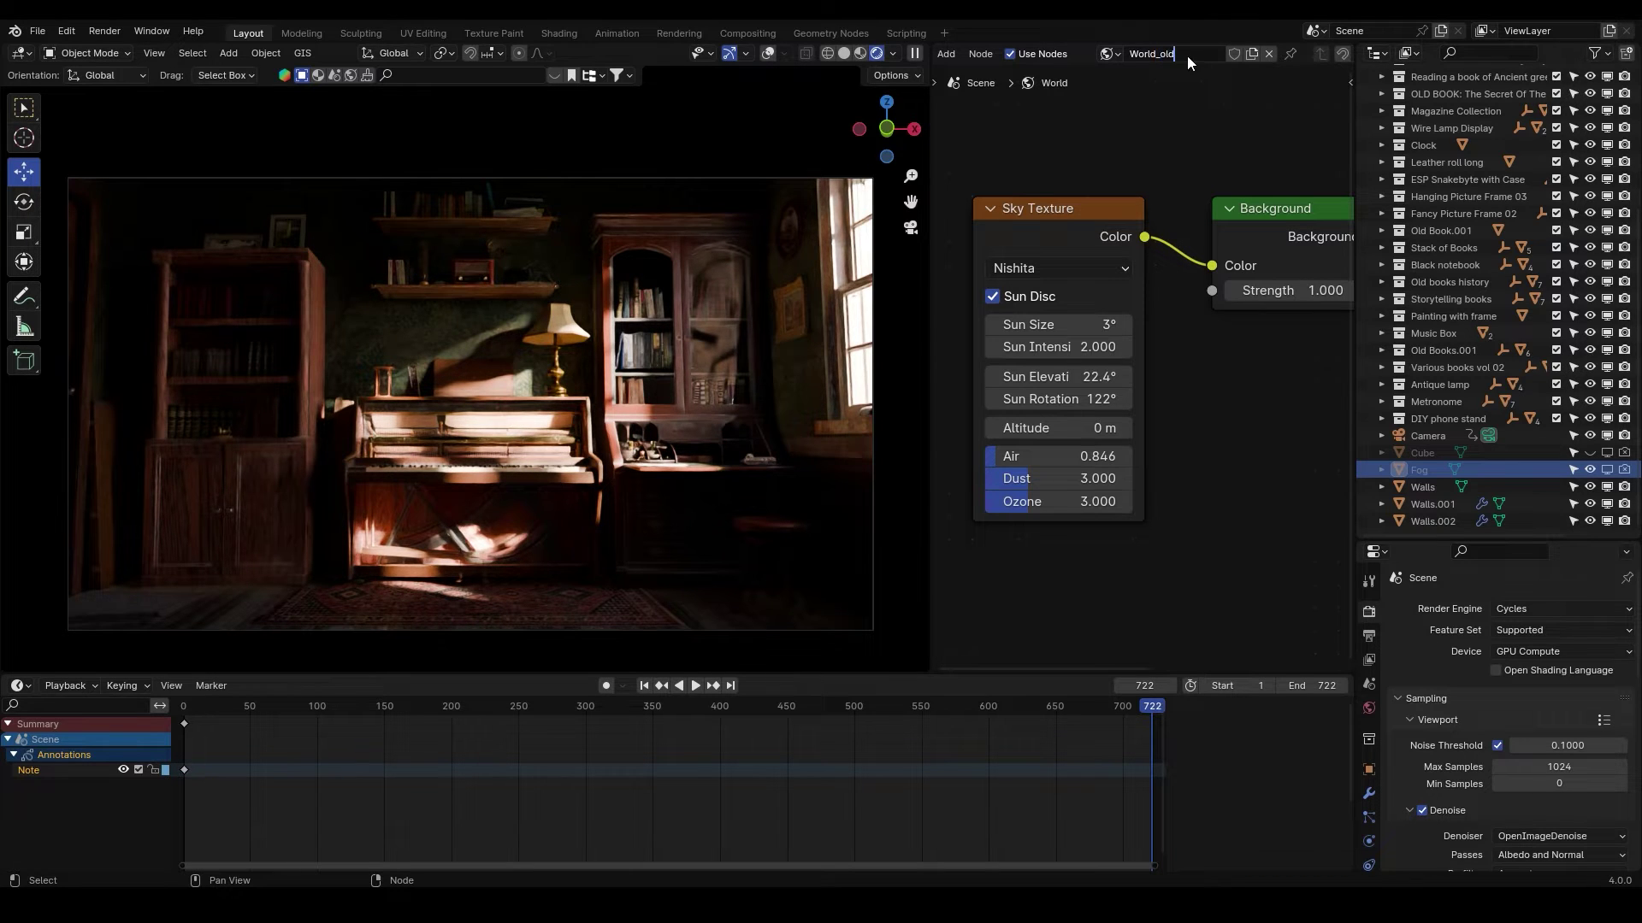
{"action": "left_click", "coordinate": [1269, 54]}
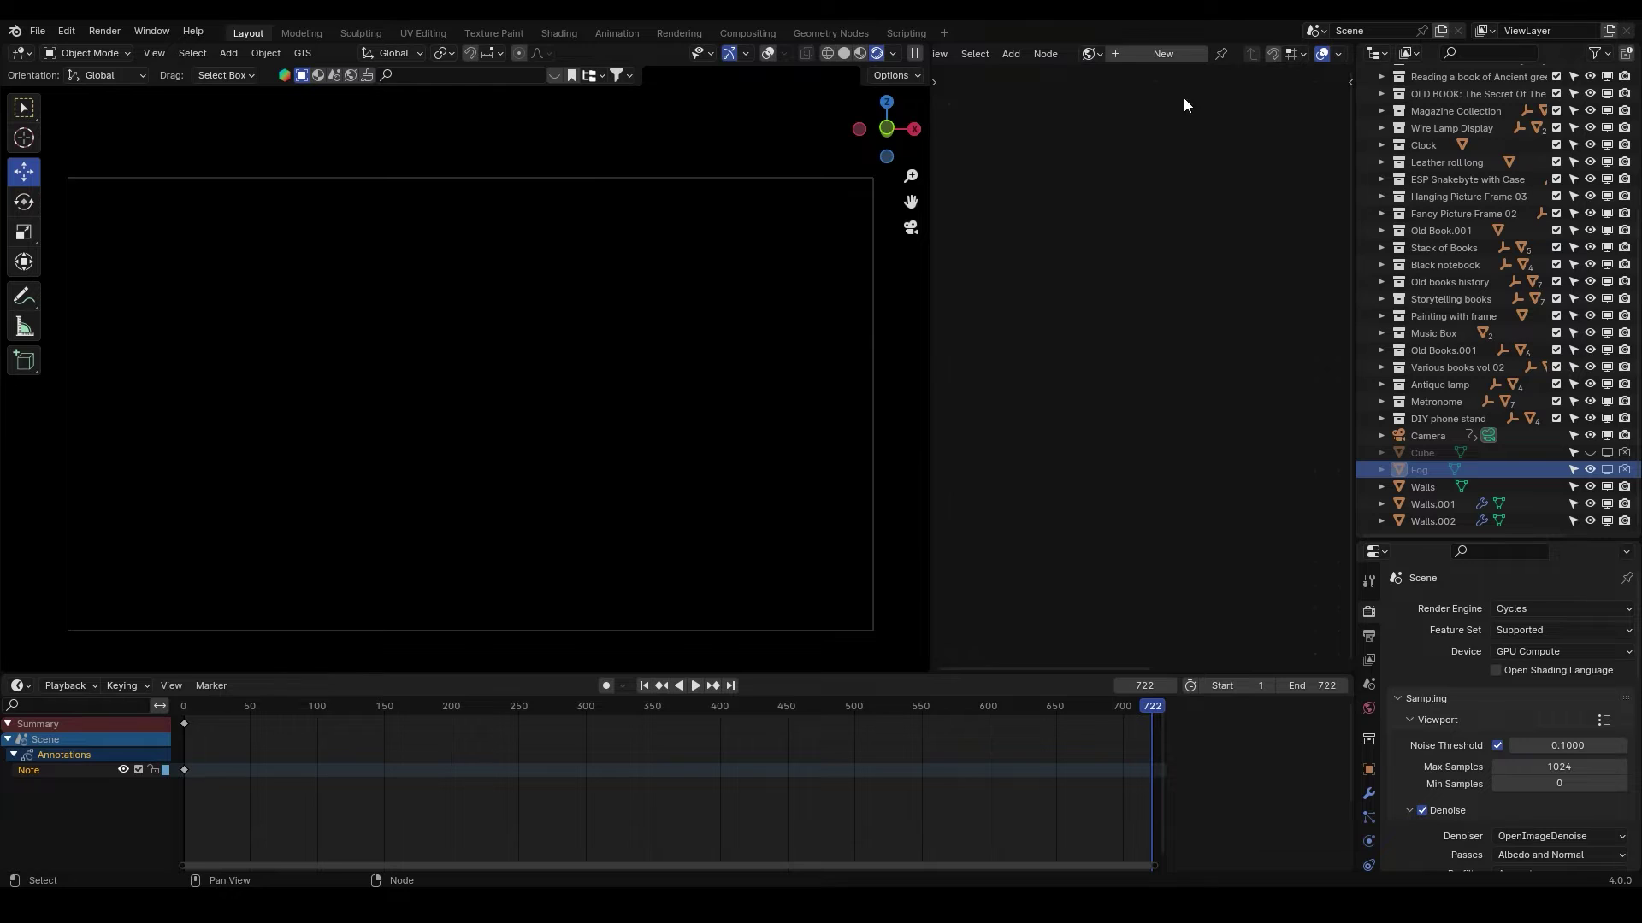
{"action": "left_click", "coordinate": [1165, 54]}
{"action": "scroll", "coordinate": [1152, 294], "scroll_direction": "down", "scroll_amount": 3}
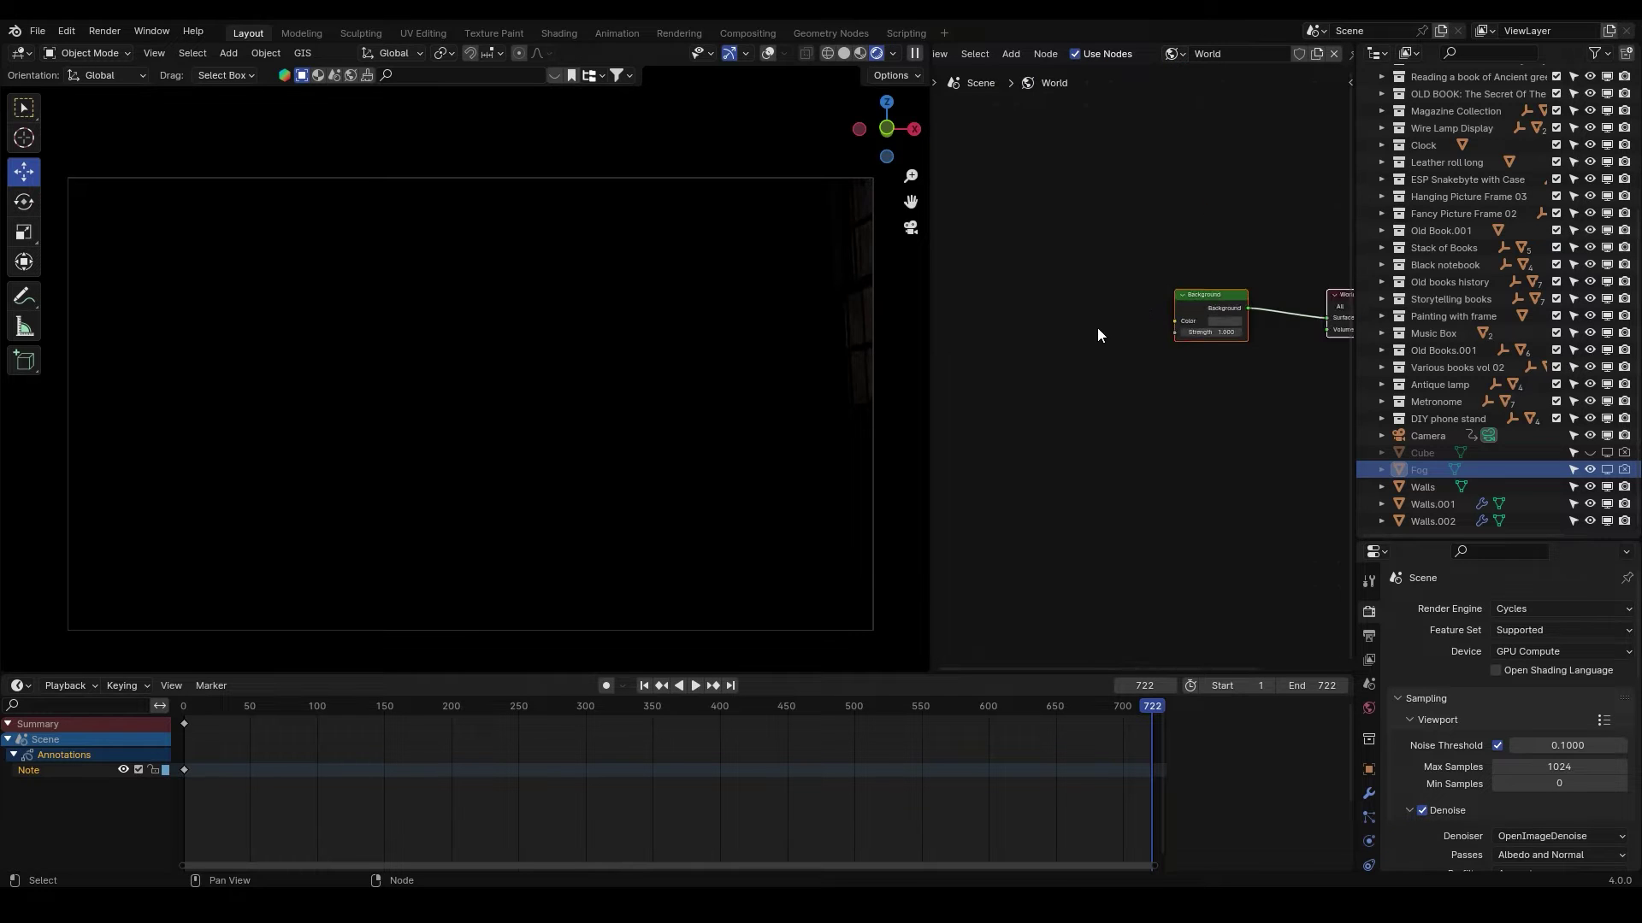
Add a Sky Texture node to the new world's node tree via search.
{"action": "key", "text": "shift+a"}
{"action": "left_click", "coordinate": [1050, 285]}
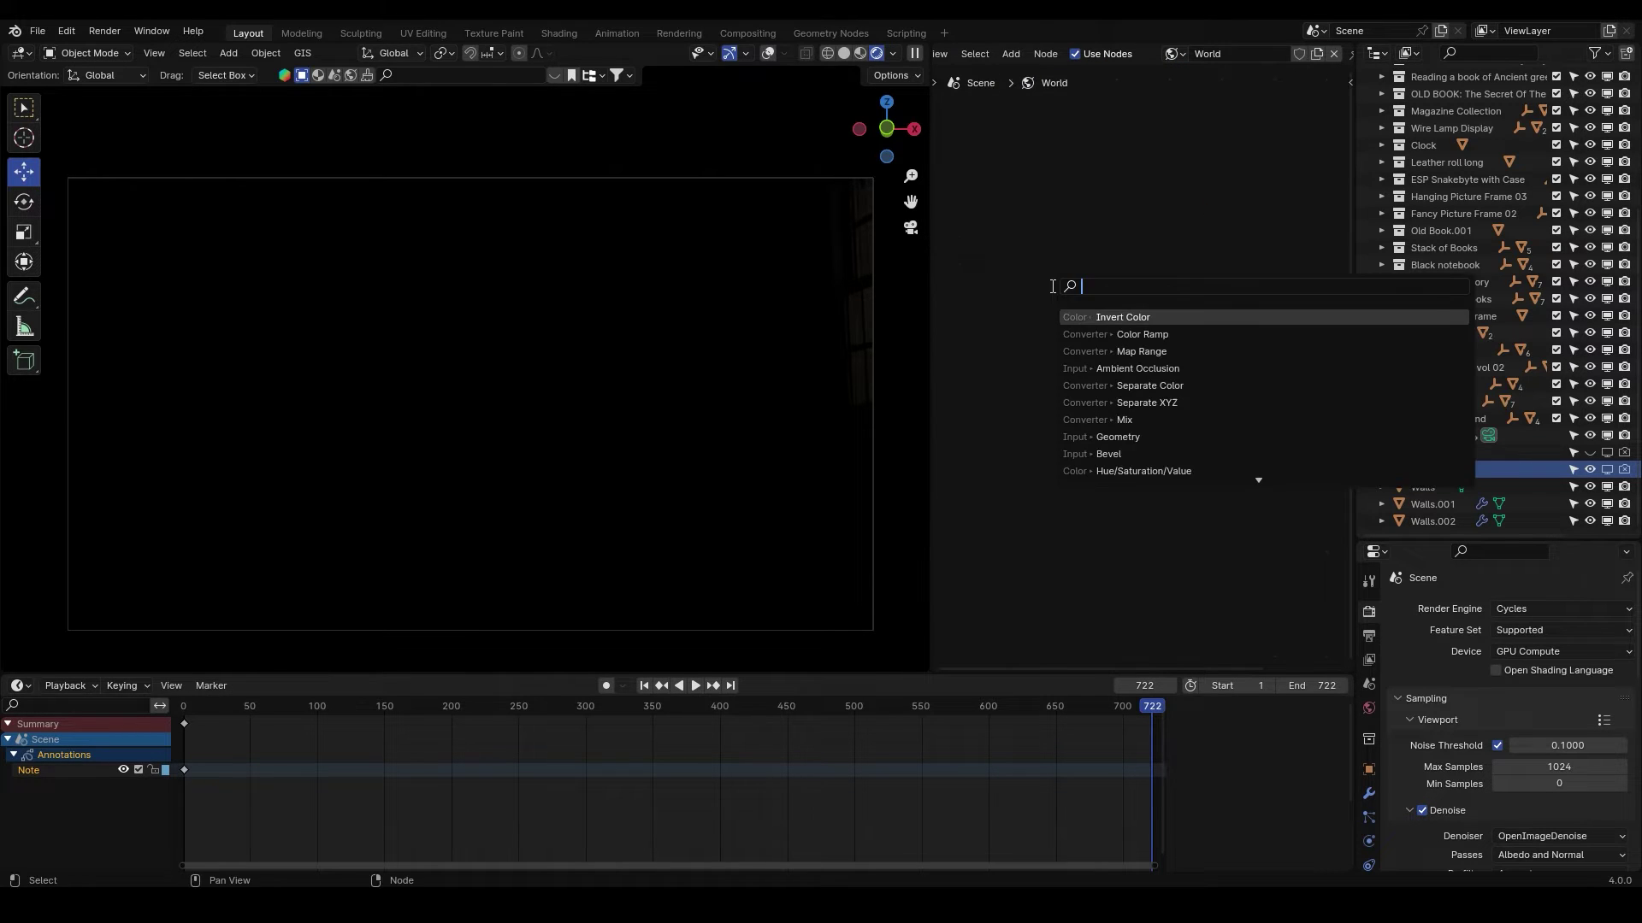
{"action": "type", "text": "sky"}
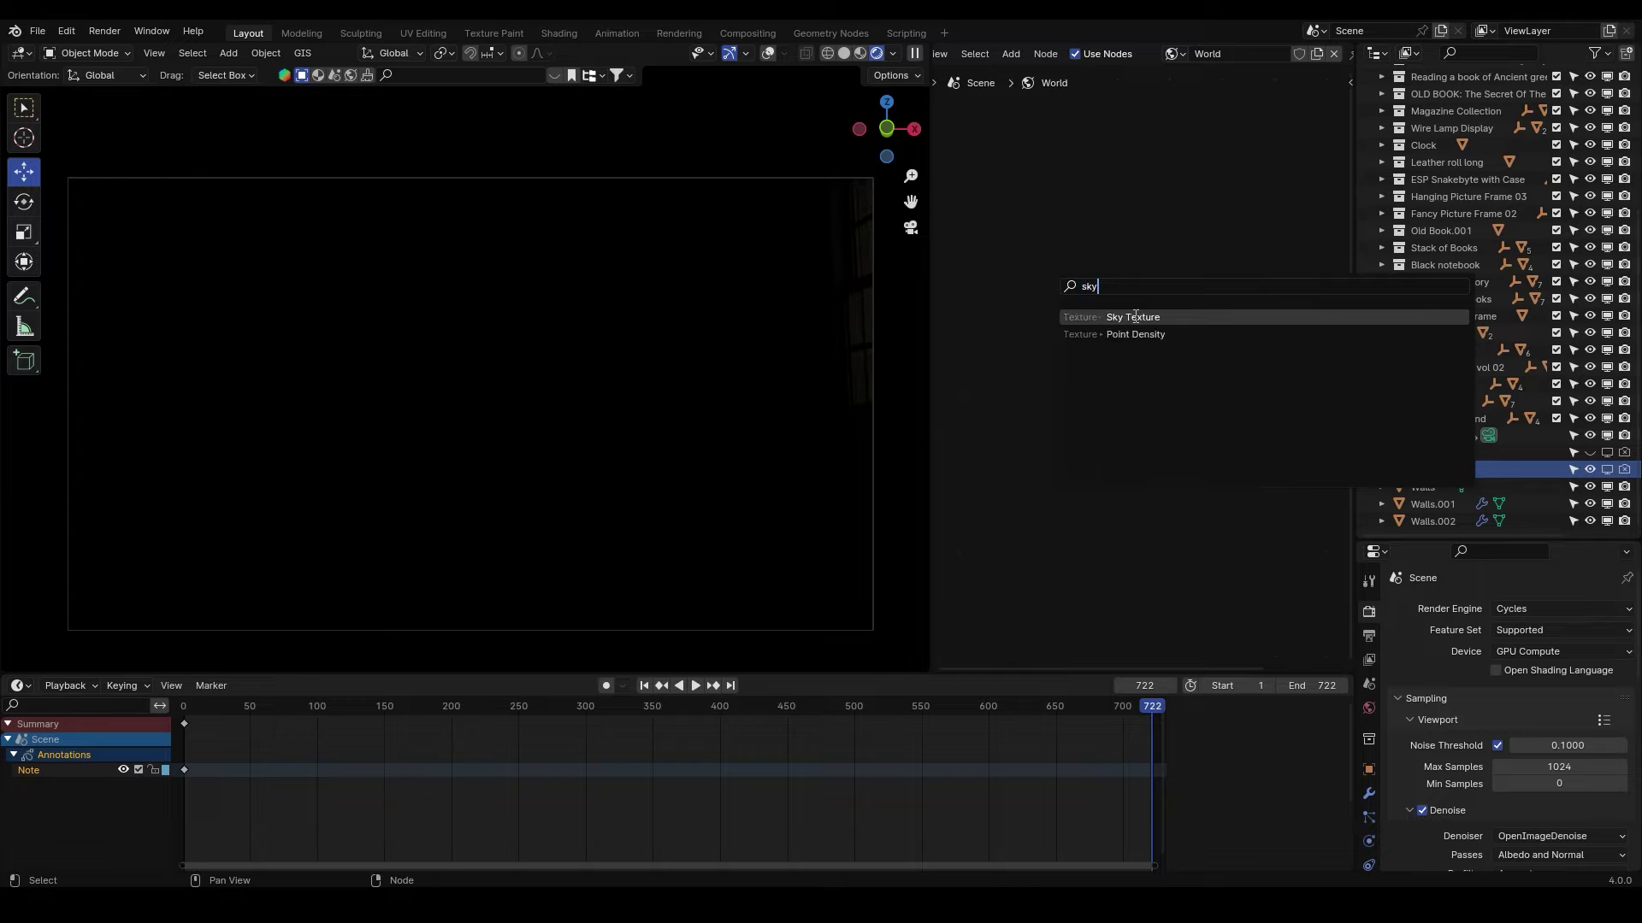
{"action": "left_click", "coordinate": [1136, 316]}
{"action": "left_click", "coordinate": [1108, 307]}
Link the Sky Texture to the Background's Color input and look around inside the room.
{"action": "left_click_drag", "start_coordinate": [1117, 300], "coordinate": [1180, 313]}
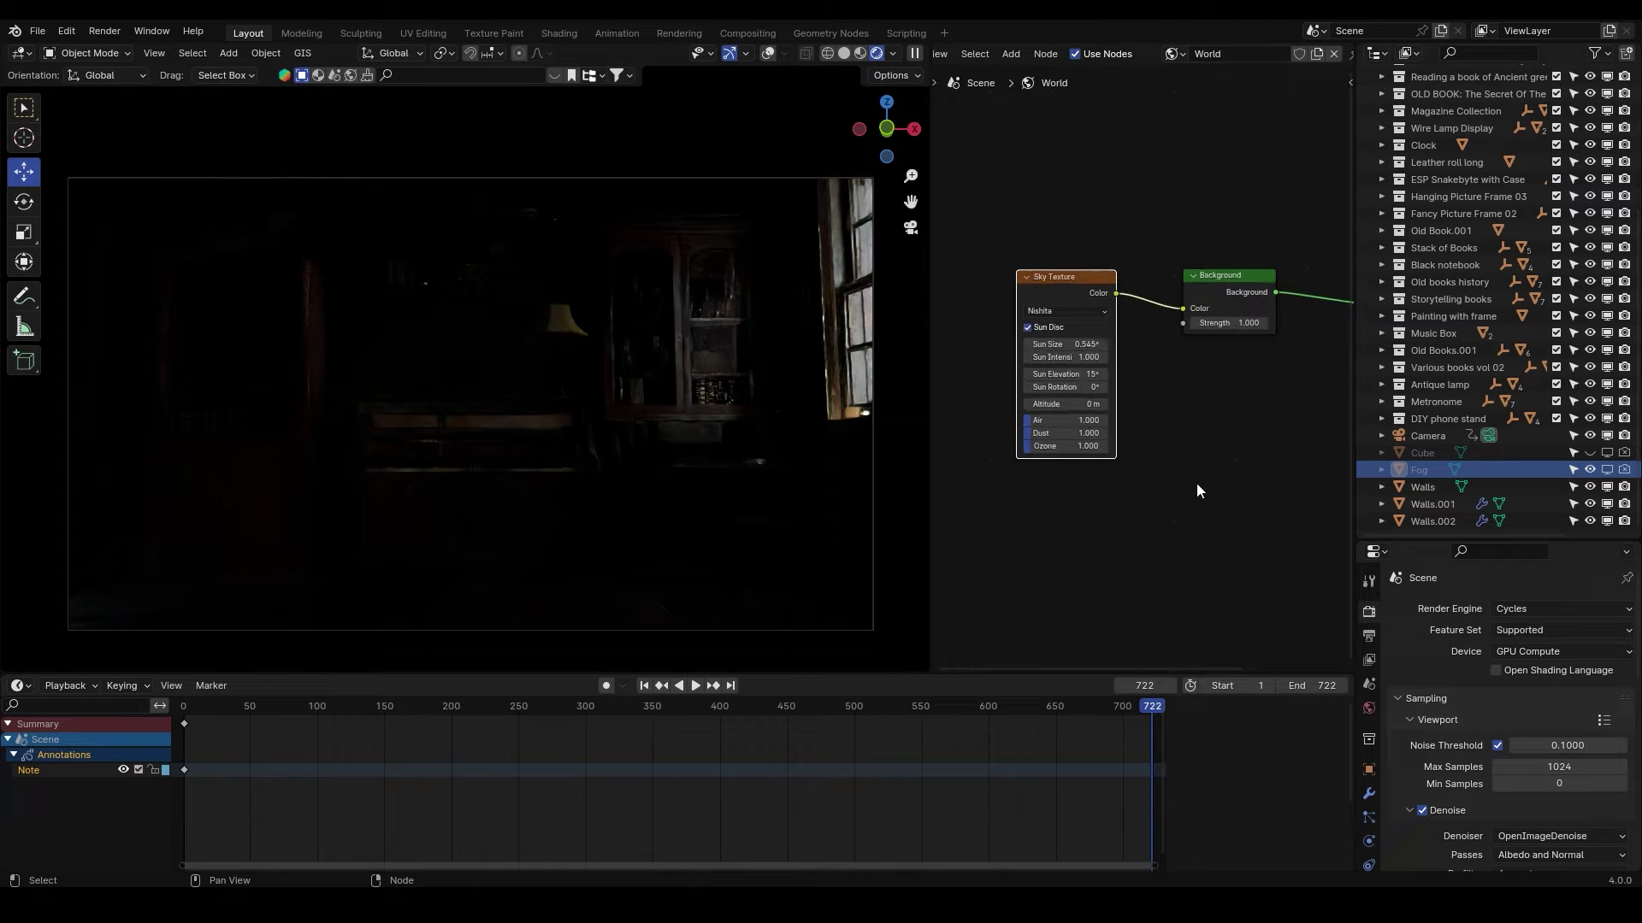
{"action": "scroll", "coordinate": [1197, 484], "scroll_direction": "up", "scroll_amount": 2}
{"action": "scroll", "coordinate": [1197, 484], "scroll_direction": "down", "scroll_amount": 1}
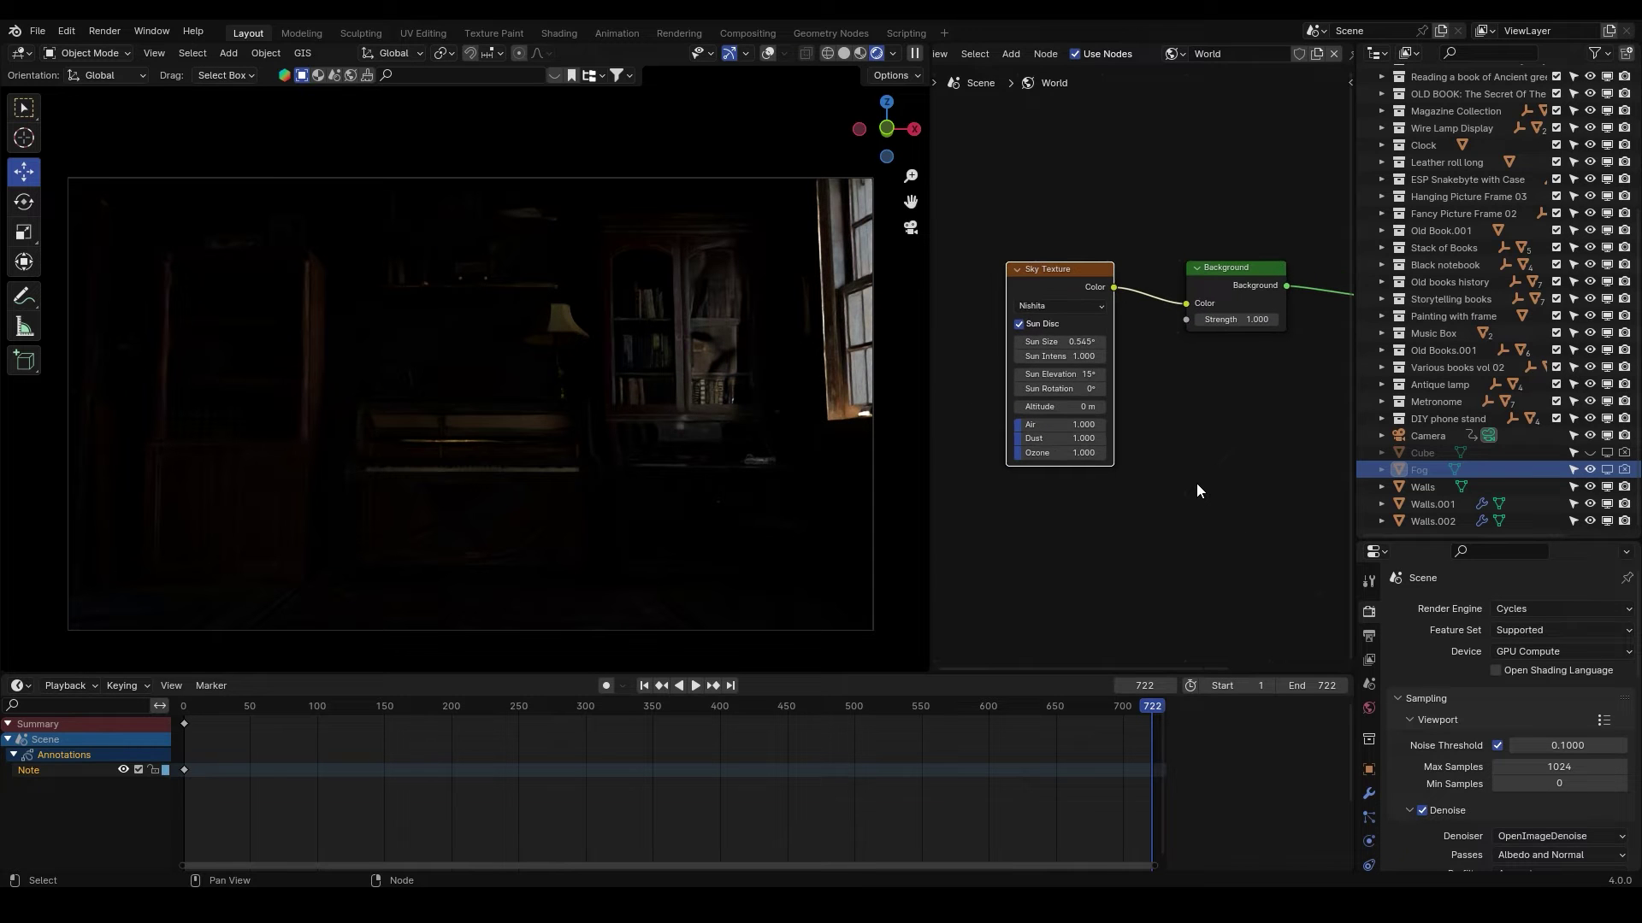
{"action": "middle_click_drag", "start_coordinate": [715, 357], "coordinate": [613, 403]}
{"action": "scroll", "coordinate": [613, 402], "scroll_direction": "down", "scroll_amount": 10}
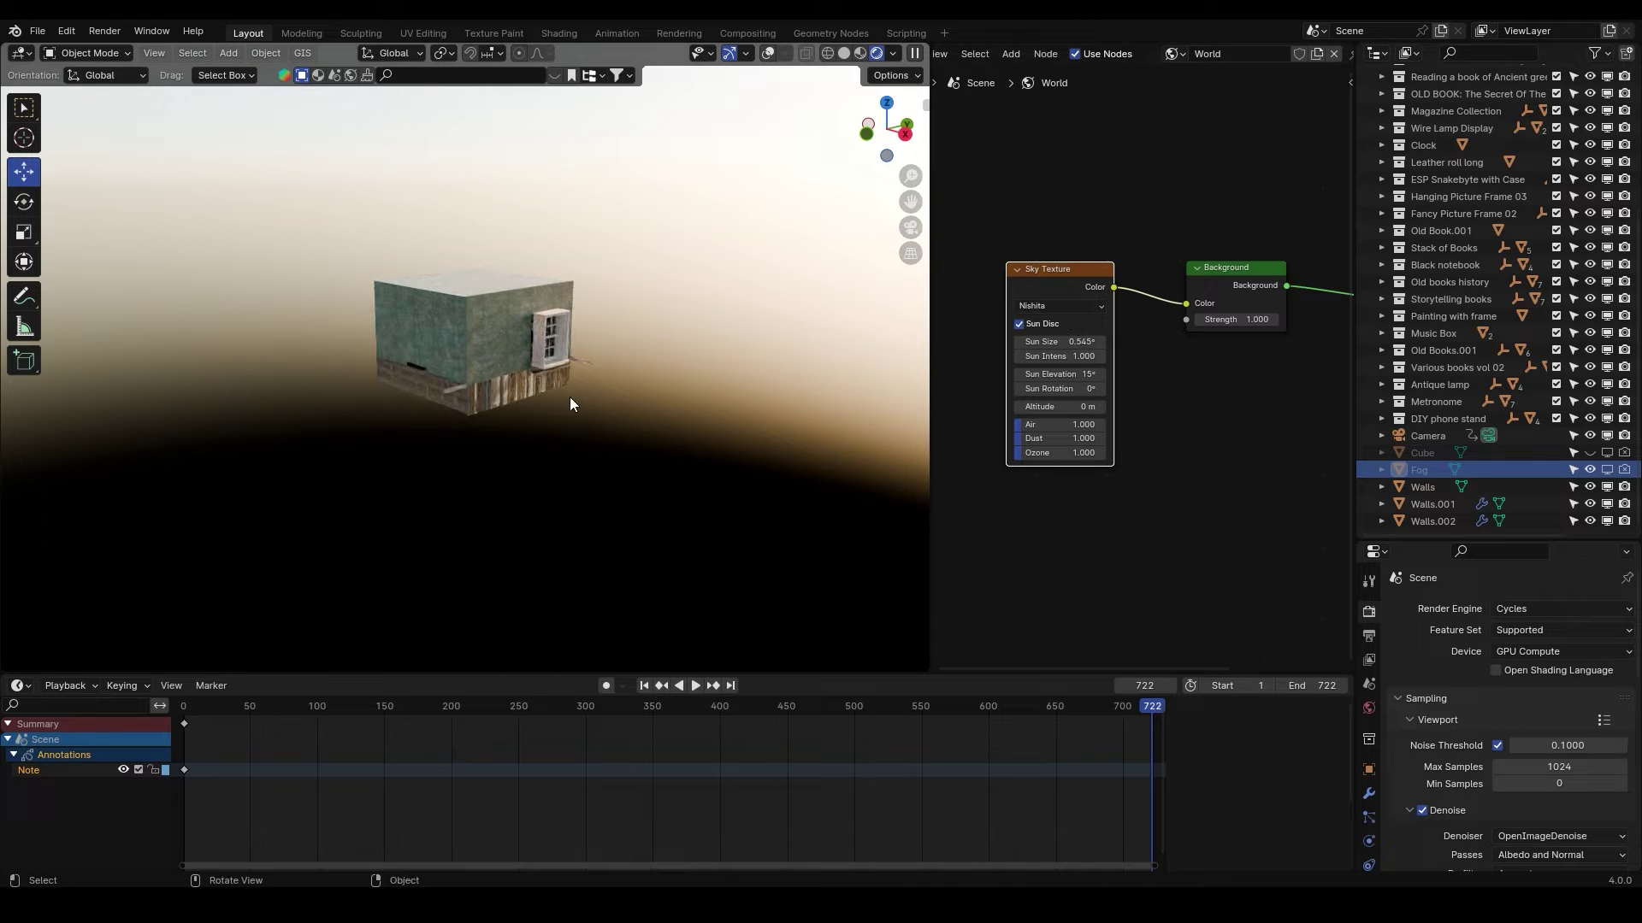
From the camera view, set the sun rotation to 119° and elevation to 3.1°.
{"action": "key", "text": "KP_0"}
{"action": "scroll", "coordinate": [1112, 411], "scroll_direction": "up", "scroll_amount": 3}
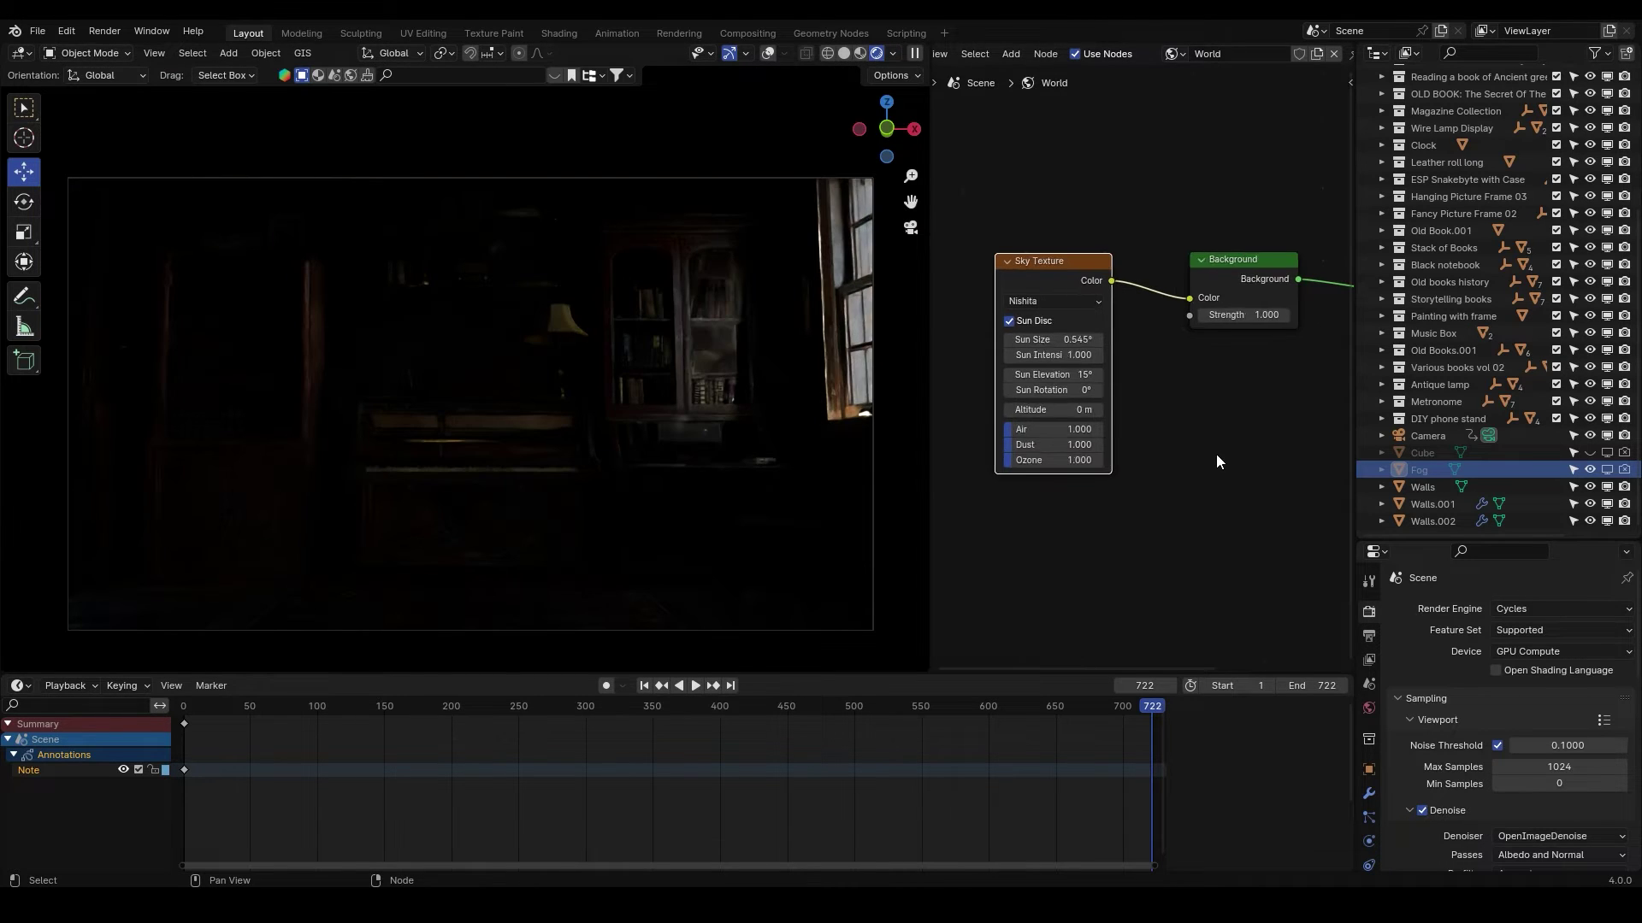
{"action": "left_click_drag", "start_coordinate": [1060, 396], "coordinate": [1209, 396]}
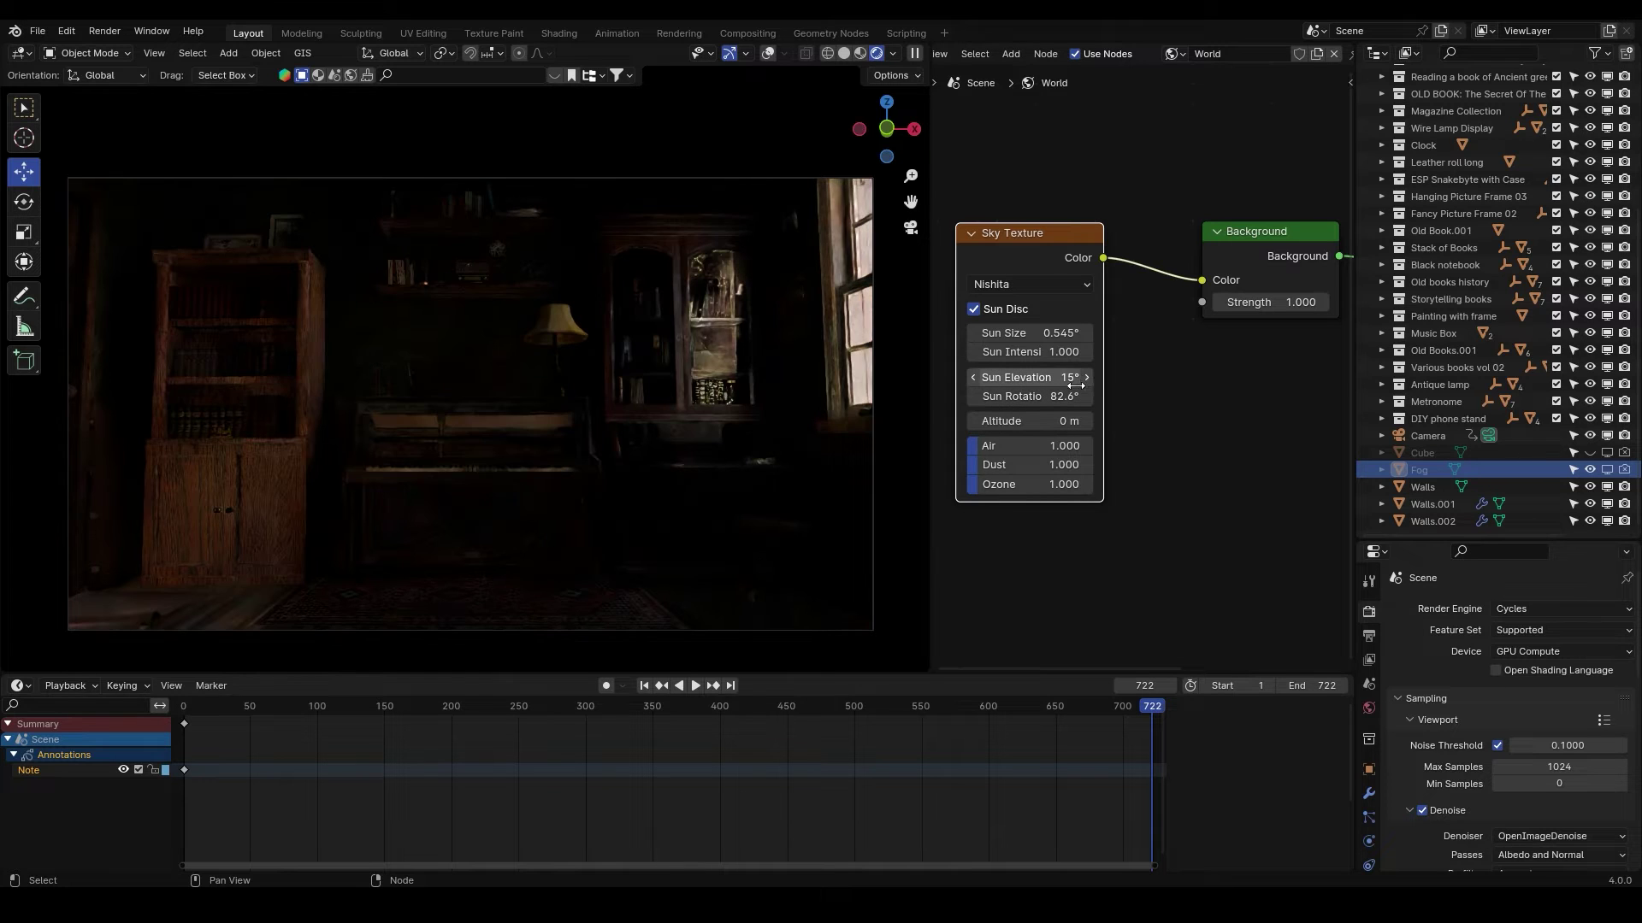
{"action": "left_click_drag", "start_coordinate": [1030, 378], "coordinate": [1234, 396]}
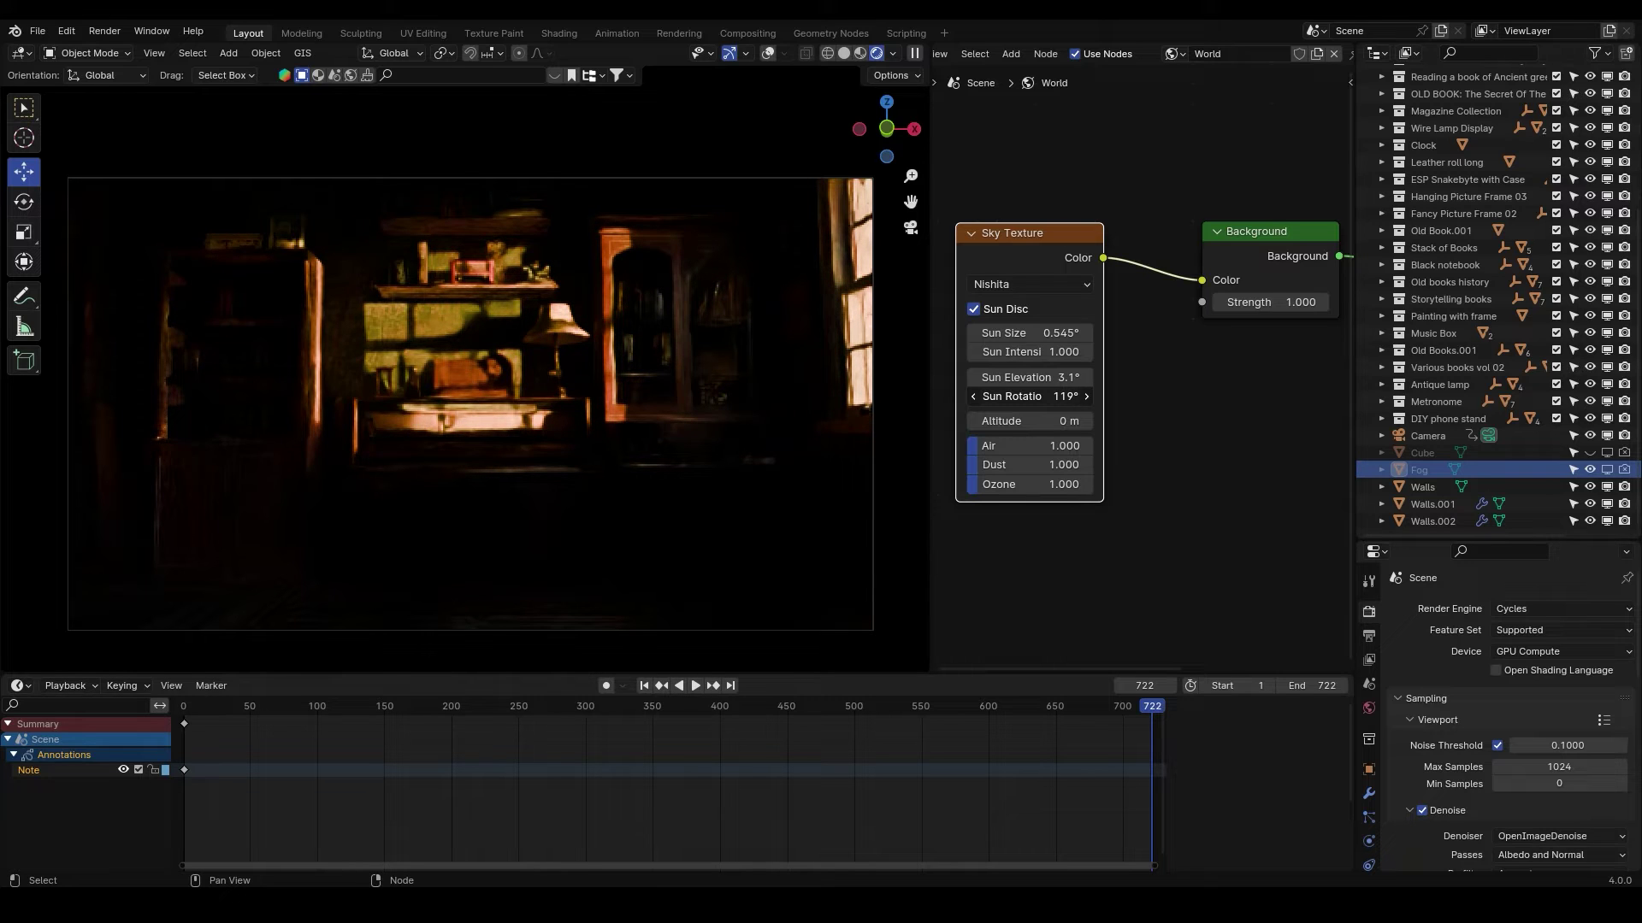
{"action": "scroll", "coordinate": [1149, 470], "scroll_direction": "up", "scroll_amount": 1}
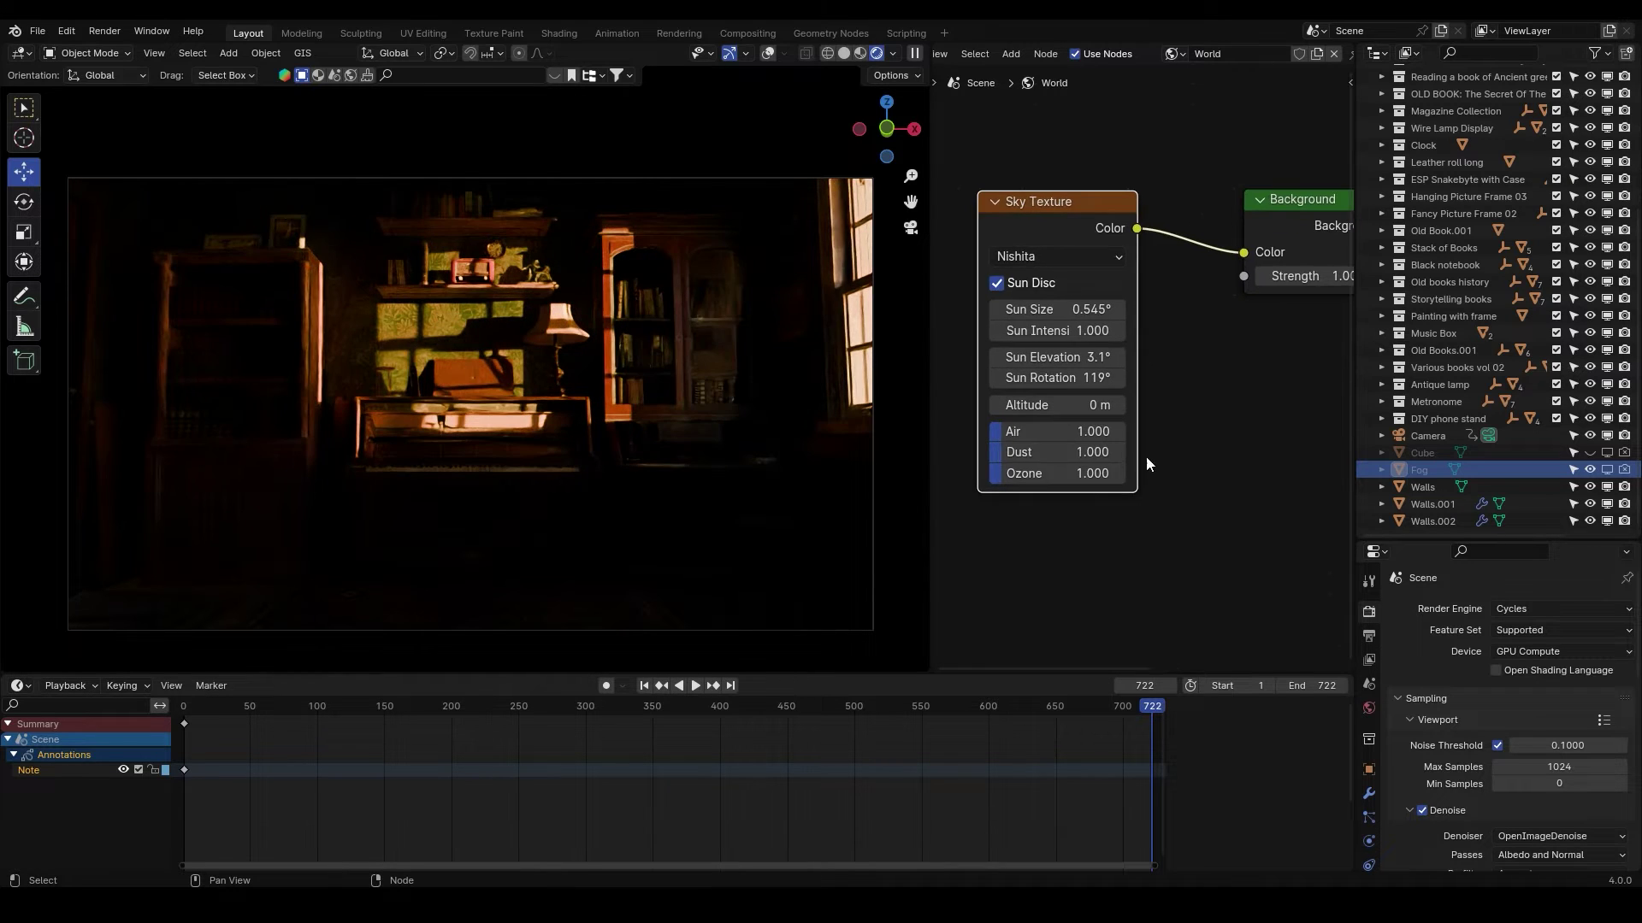
Set the sky's Air to 0.8, Dust to 3 and Ozone to 3.
{"action": "left_click", "coordinate": [1088, 436]}
{"action": "type", "text": "0.8"}
{"action": "key", "text": "Return"}
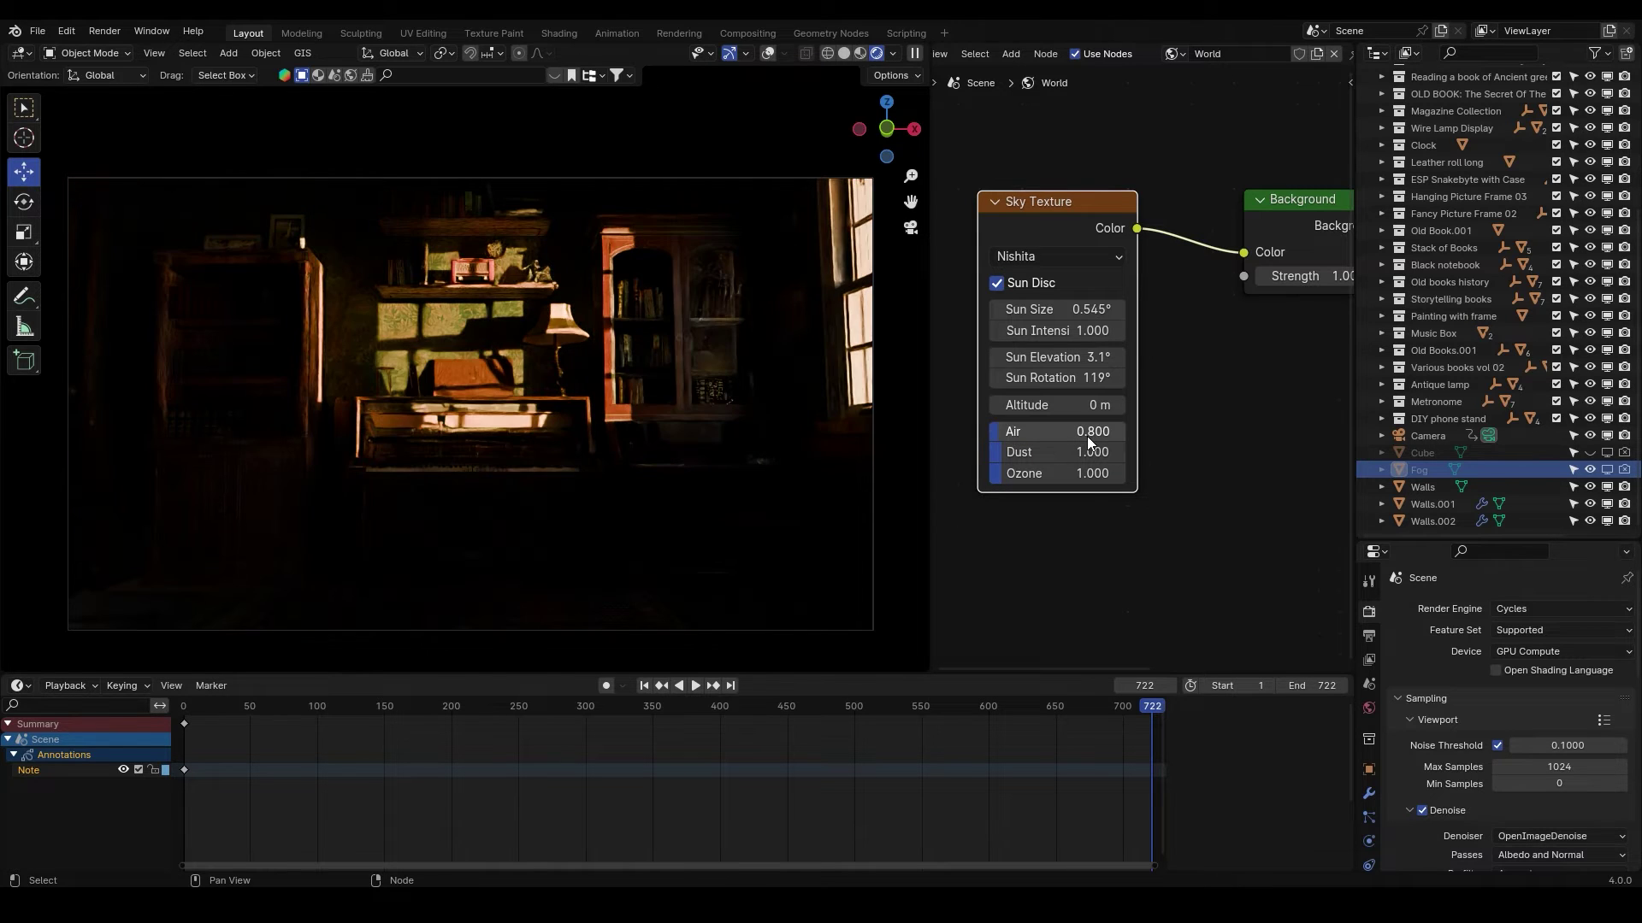
{"action": "left_click", "coordinate": [1097, 452]}
{"action": "type", "text": "3"}
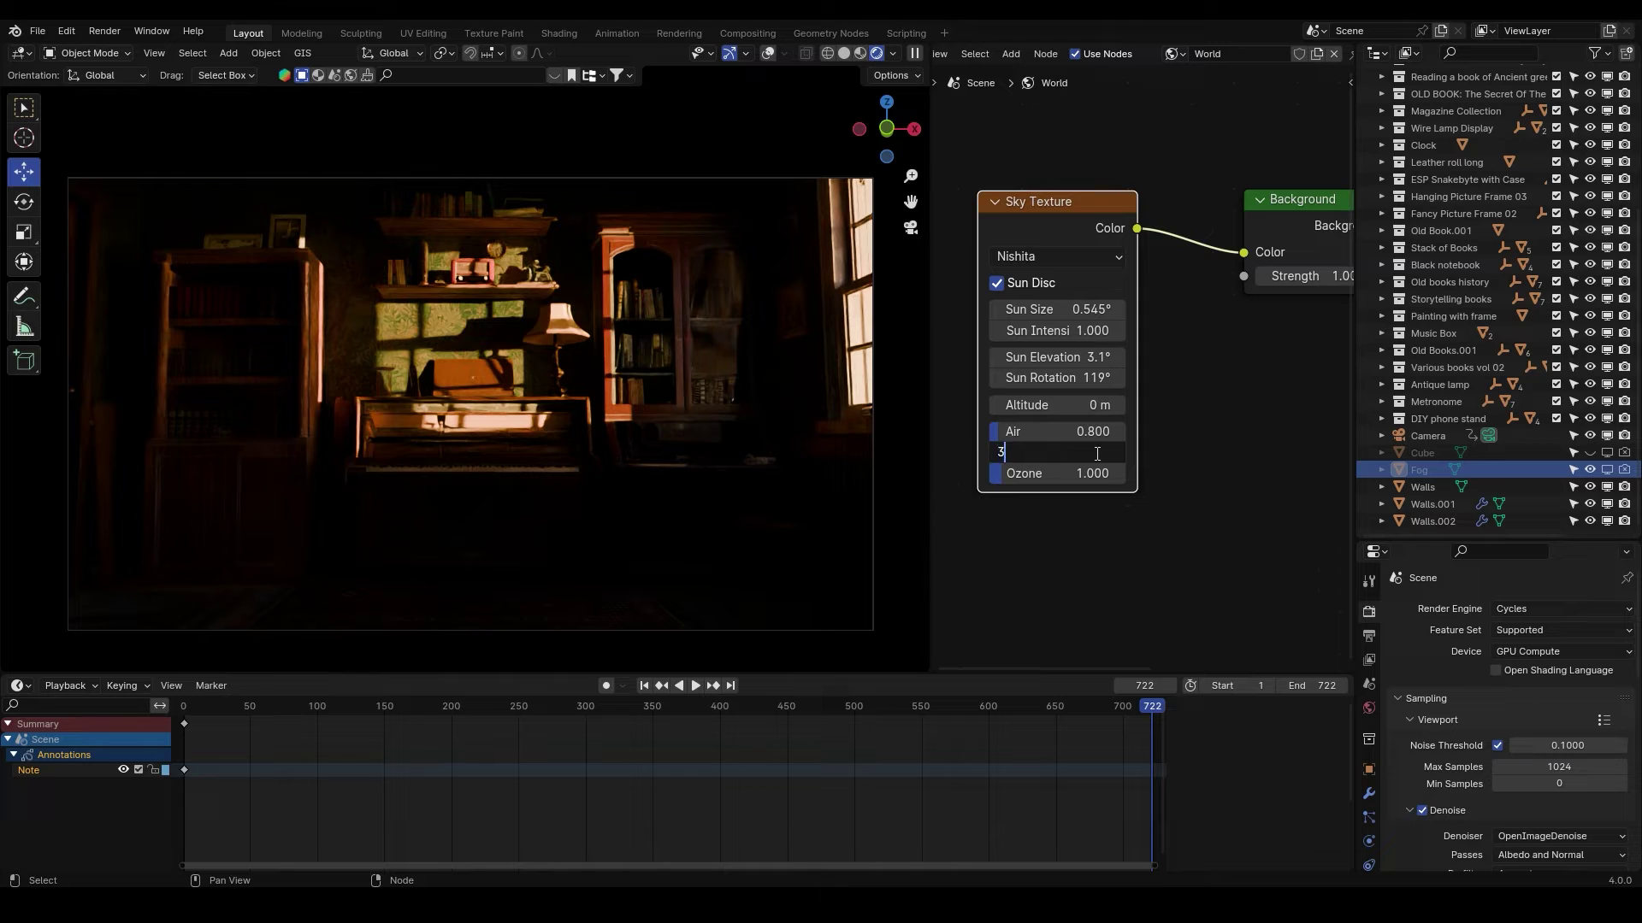
{"action": "key", "text": "Return"}
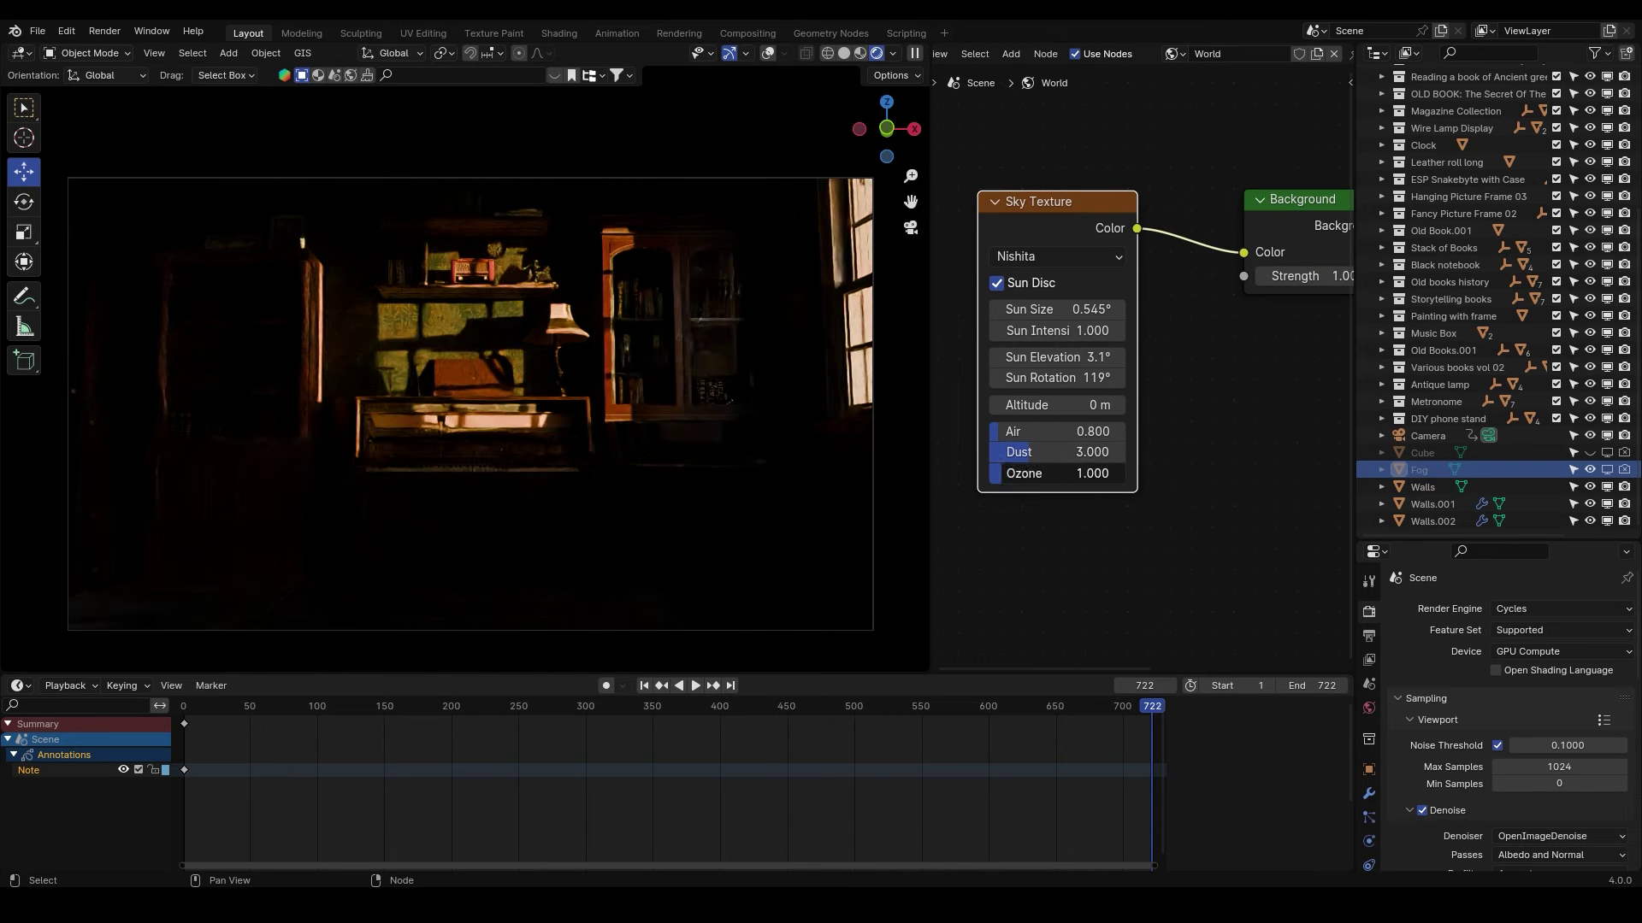
{"action": "left_click", "coordinate": [1097, 473]}
{"action": "type", "text": "3"}
{"action": "key", "text": "Return"}
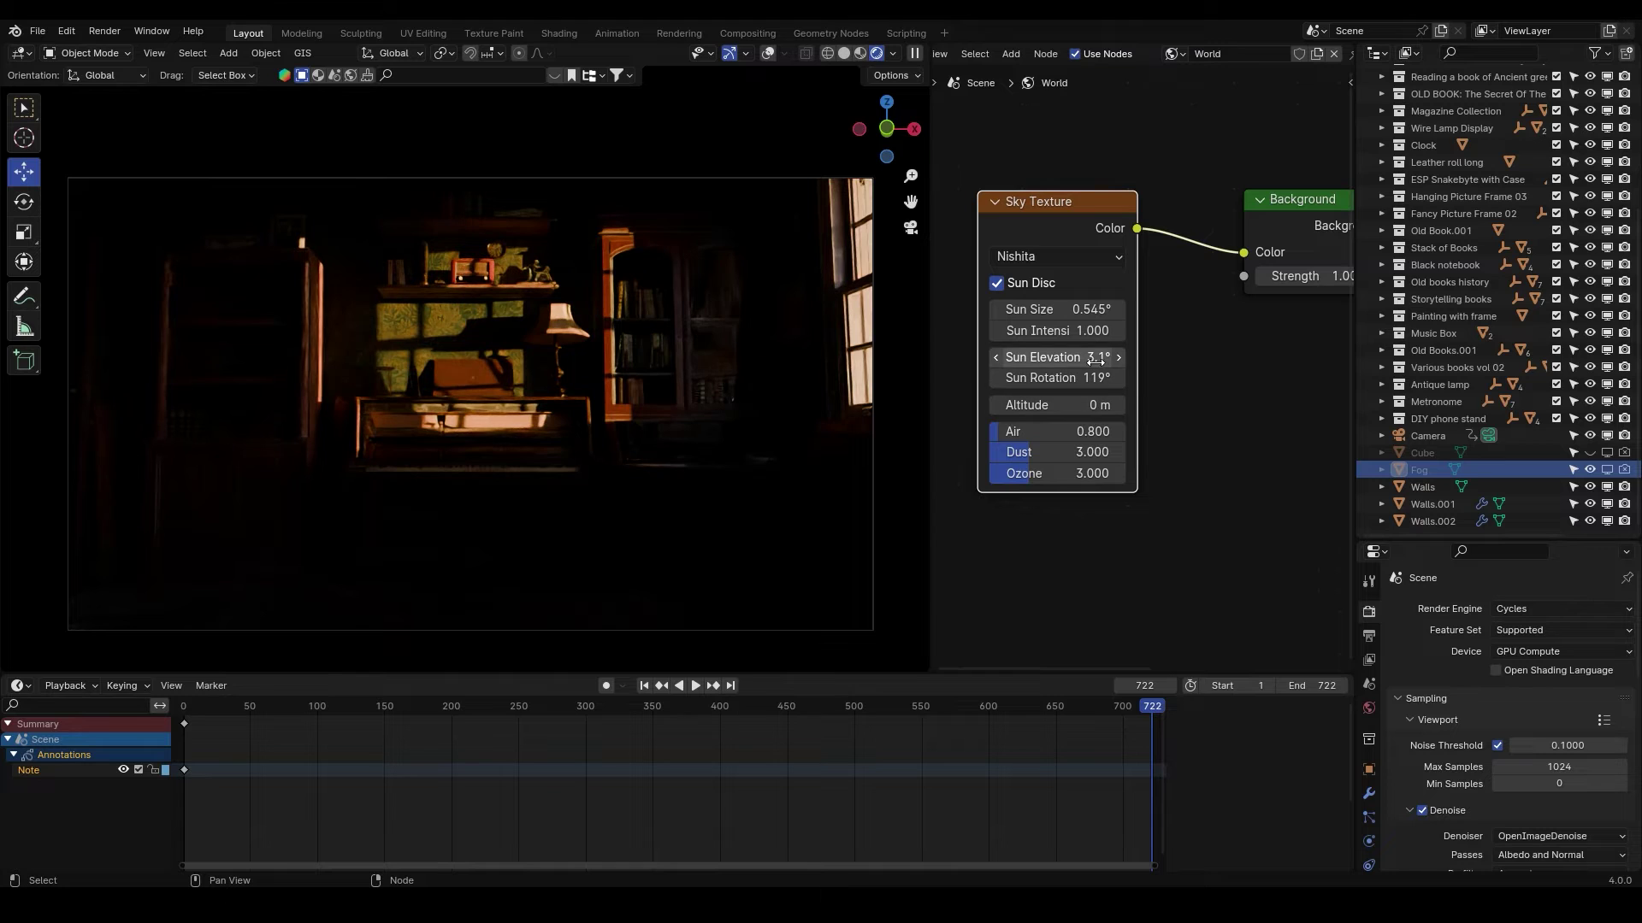
Raise the sun elevation to 16.4° to brighten the room.
{"action": "mouse_move", "coordinate": [1095, 361]}
{"action": "left_mouse_down"}
{"action": "mouse_move", "coordinate": [1078, 361]}
{"action": "mouse_move", "coordinate": [1149, 362]}
{"action": "mouse_move", "coordinate": [1091, 359]}
{"action": "left_mouse_up"}
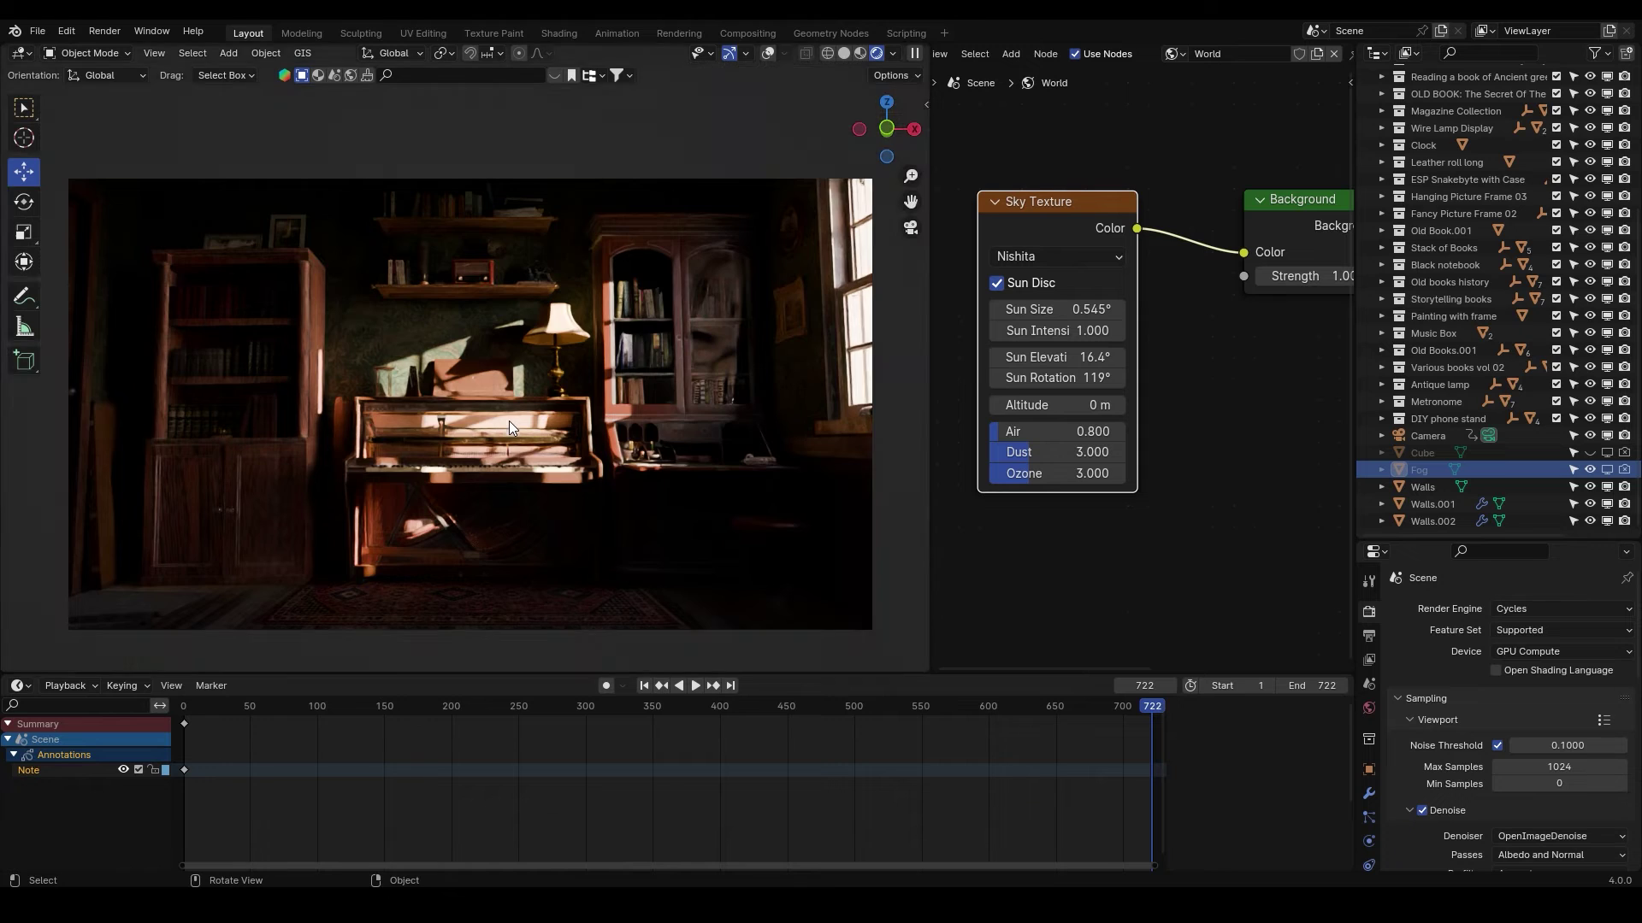
{"action": "scroll", "coordinate": [510, 420], "scroll_direction": "up", "scroll_amount": 5}
{"action": "scroll", "coordinate": [577, 421], "scroll_direction": "down", "scroll_amount": 5}
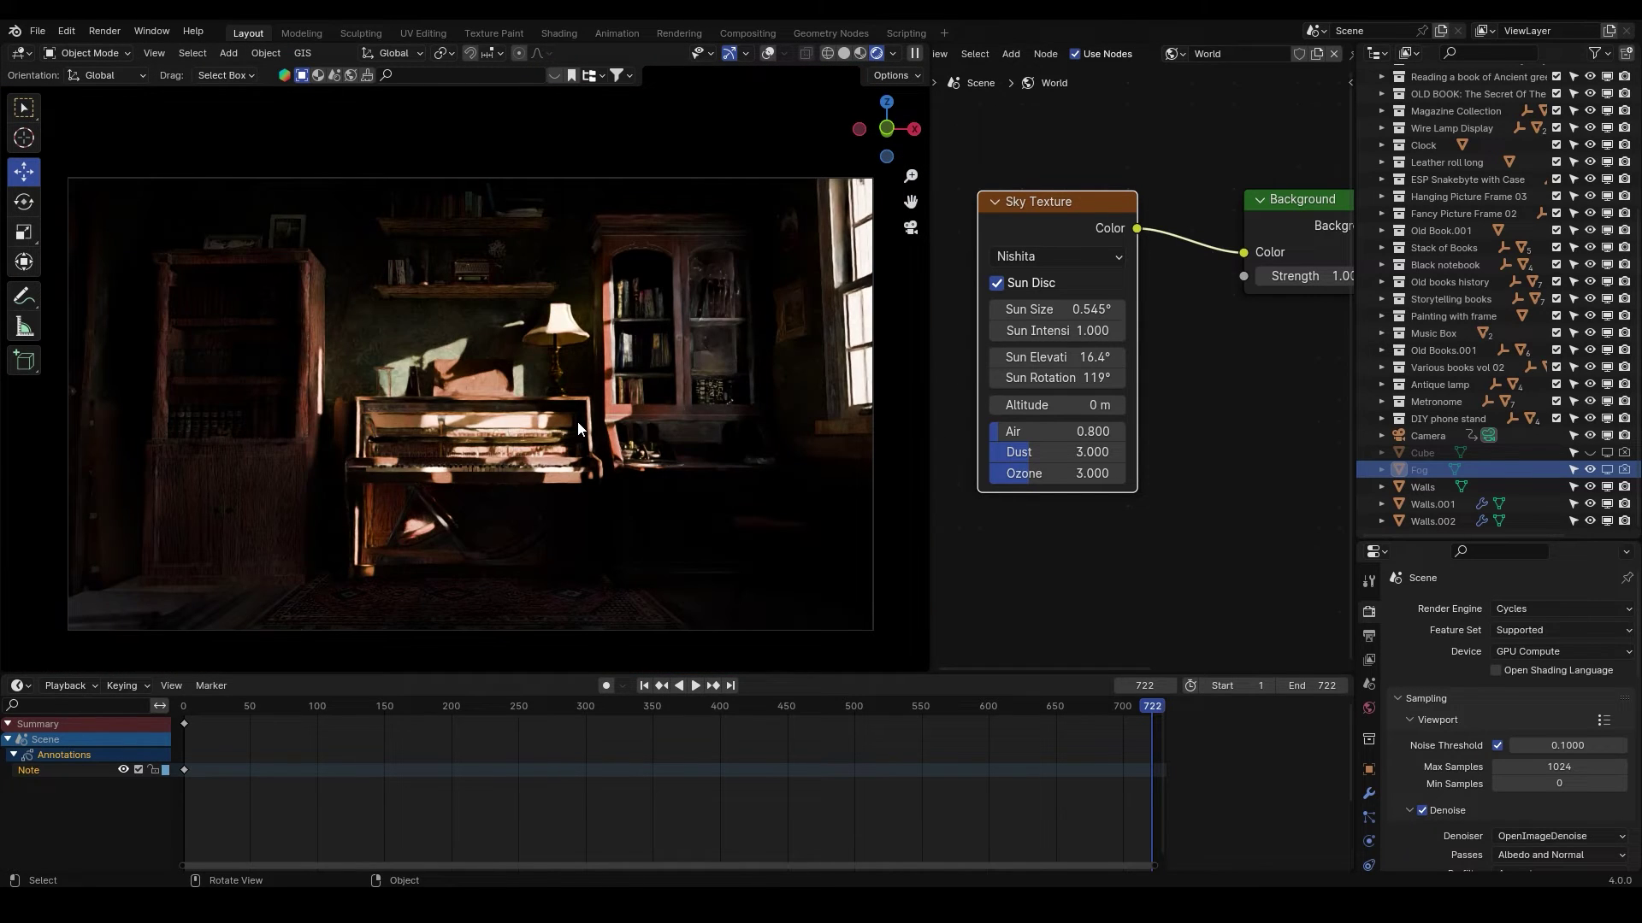
{"action": "scroll", "coordinate": [578, 422], "scroll_direction": "up", "scroll_amount": 4}
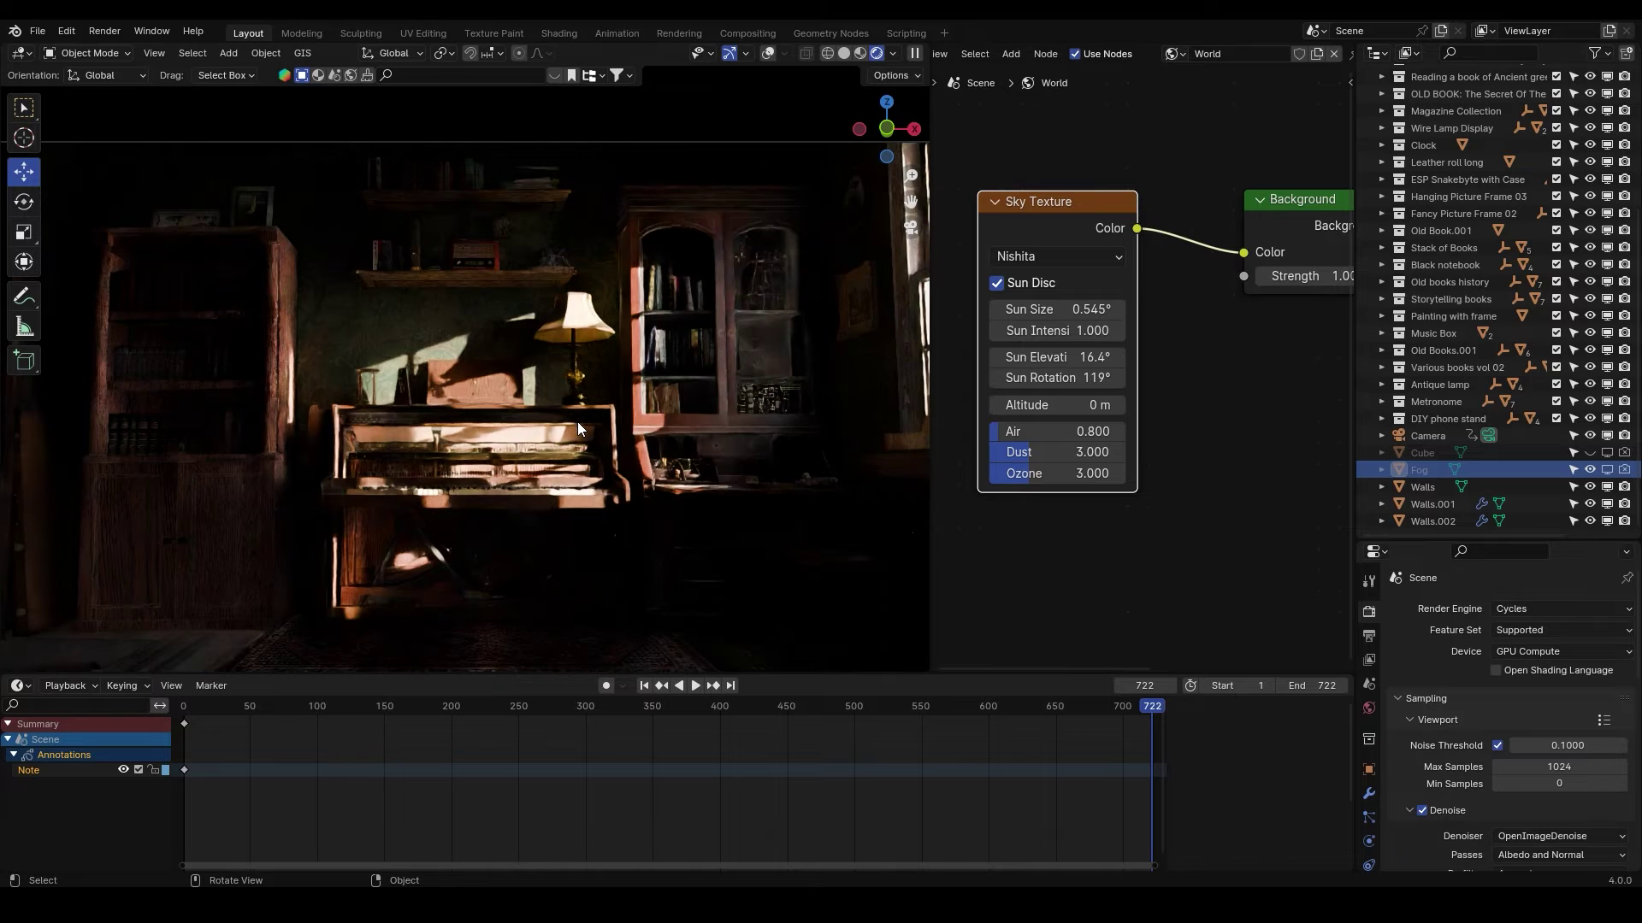
{"action": "scroll", "coordinate": [1182, 54], "scroll_direction": "up", "scroll_amount": 3}
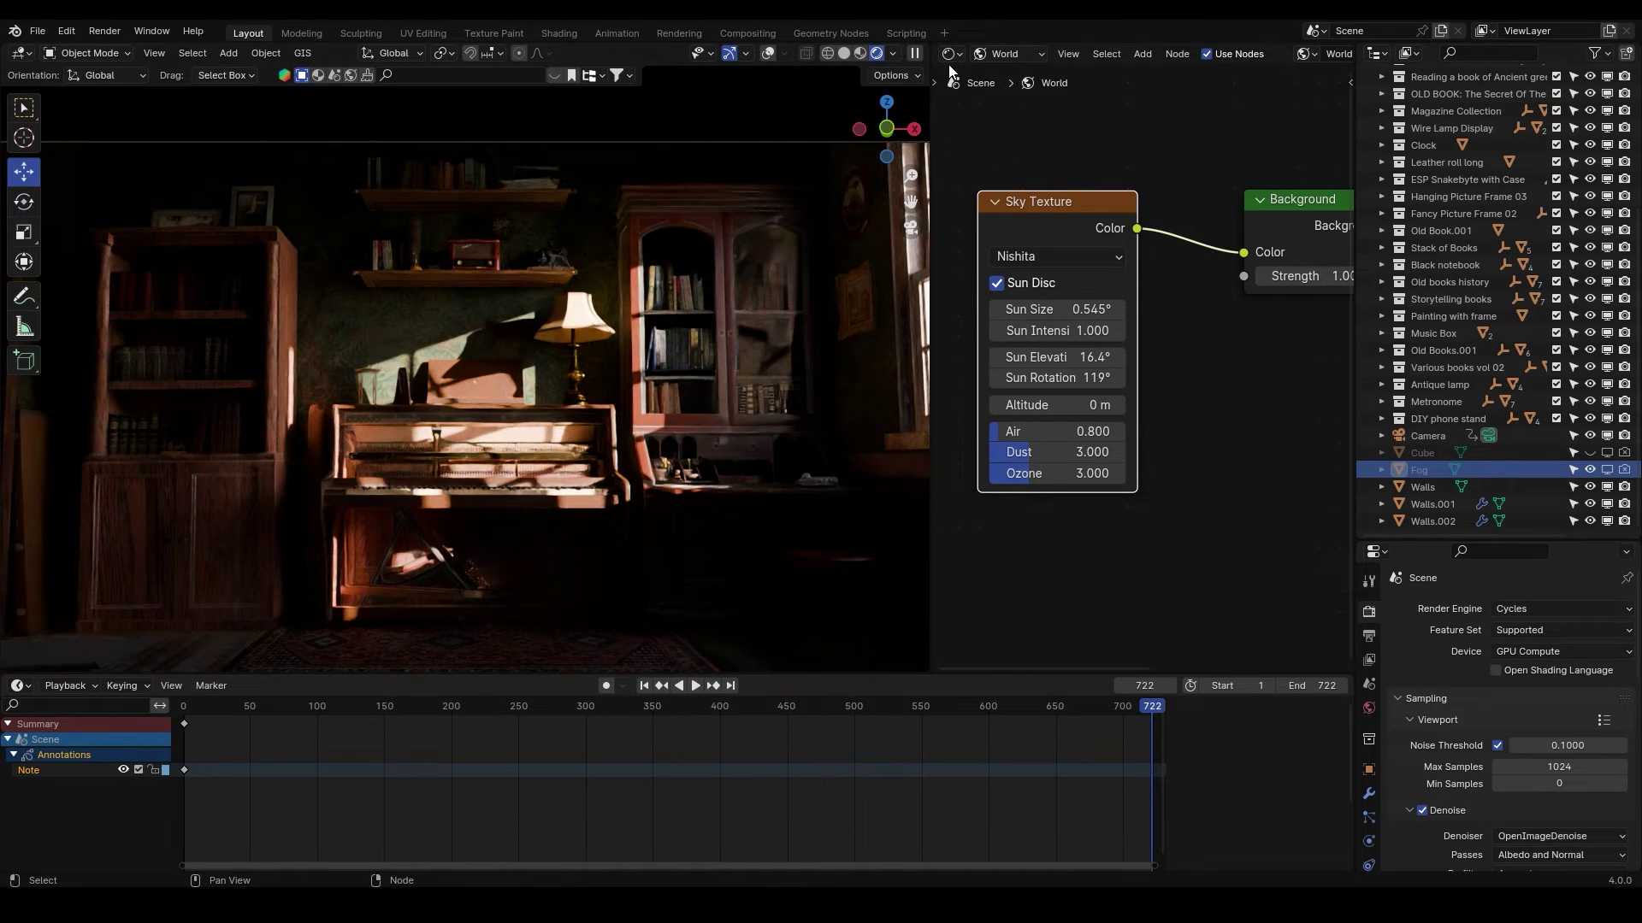
{"action": "left_click", "coordinate": [951, 53]}
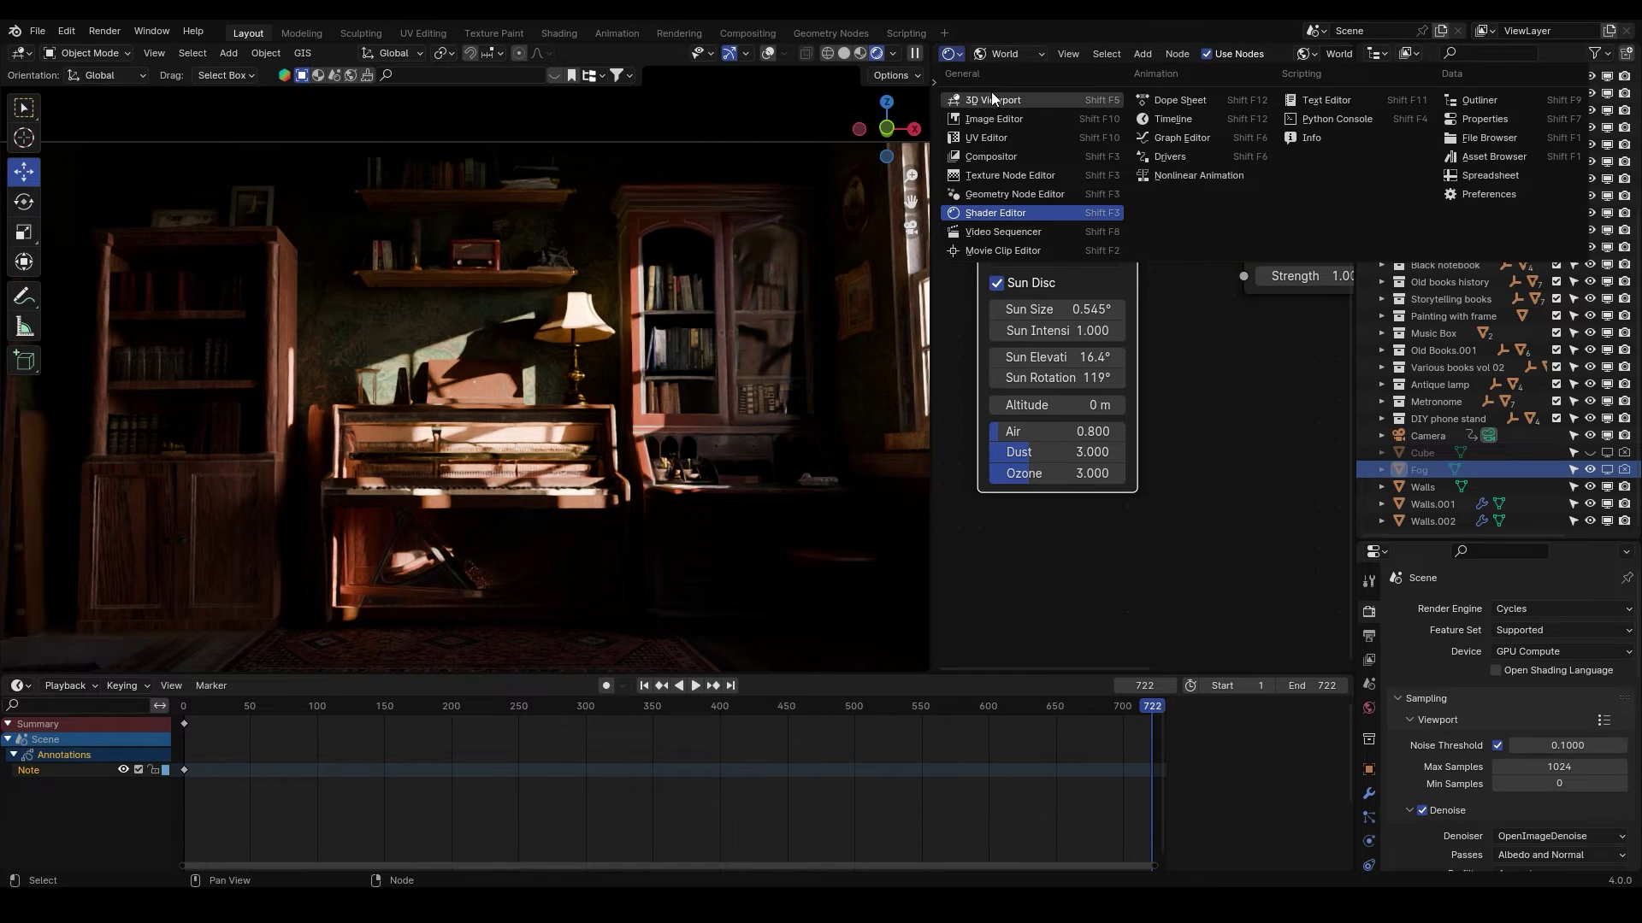
Turn the Shader Editor pane into a second 3D Viewport and make Fog visible again.
{"action": "left_click", "coordinate": [993, 99]}
{"action": "scroll", "coordinate": [1065, 429], "scroll_direction": "down", "scroll_amount": 3}
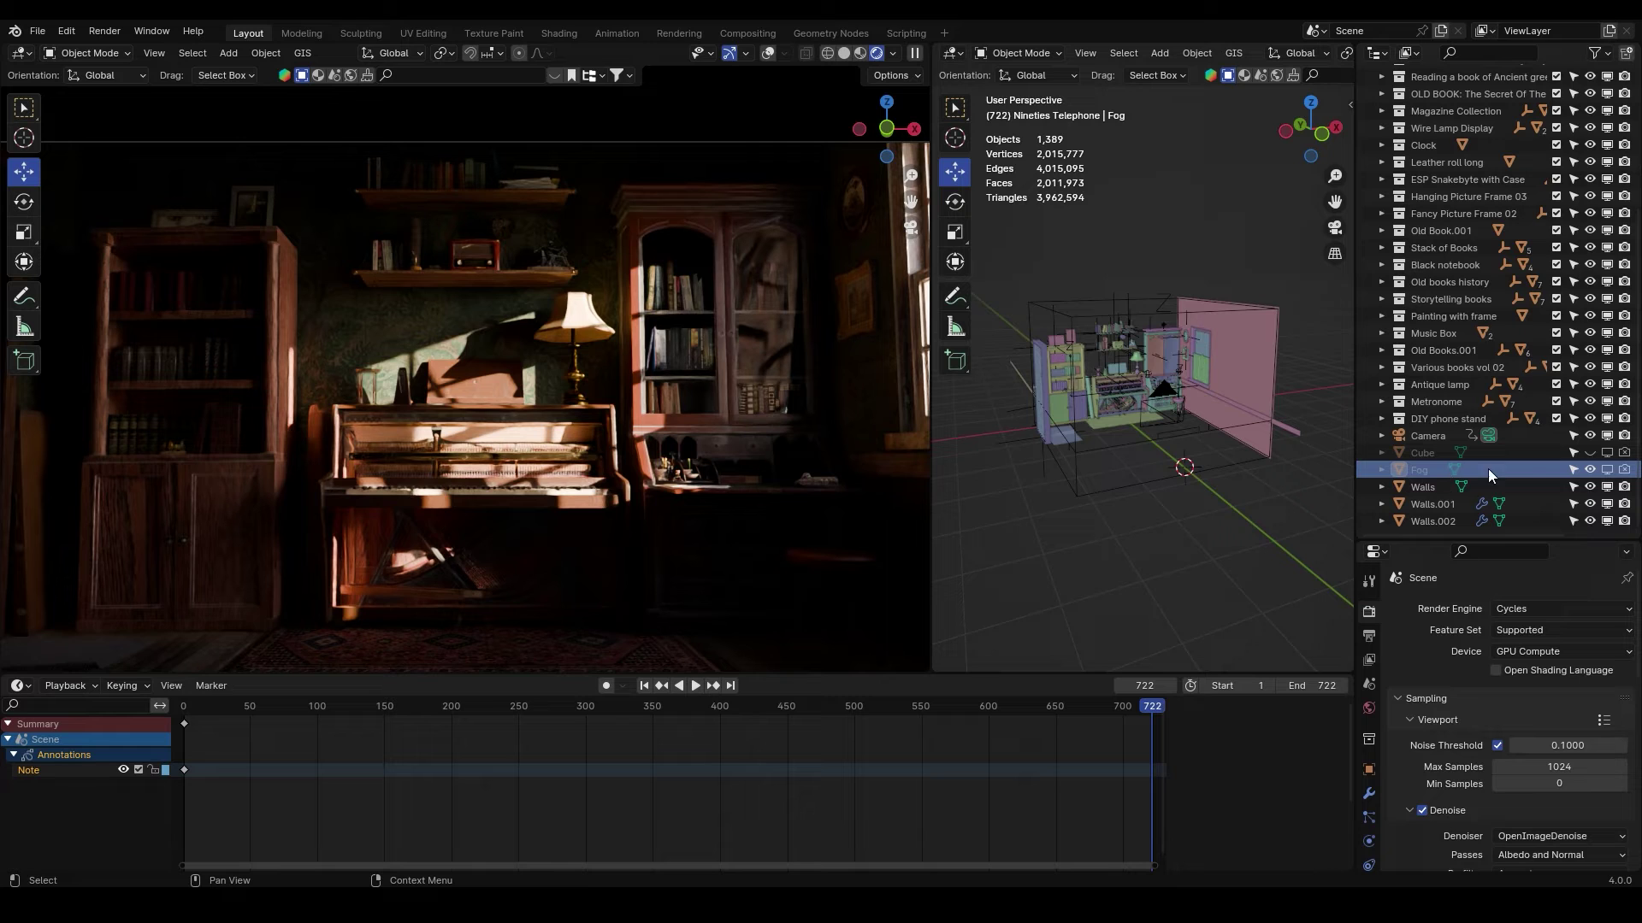
{"action": "left_click", "coordinate": [1607, 470]}
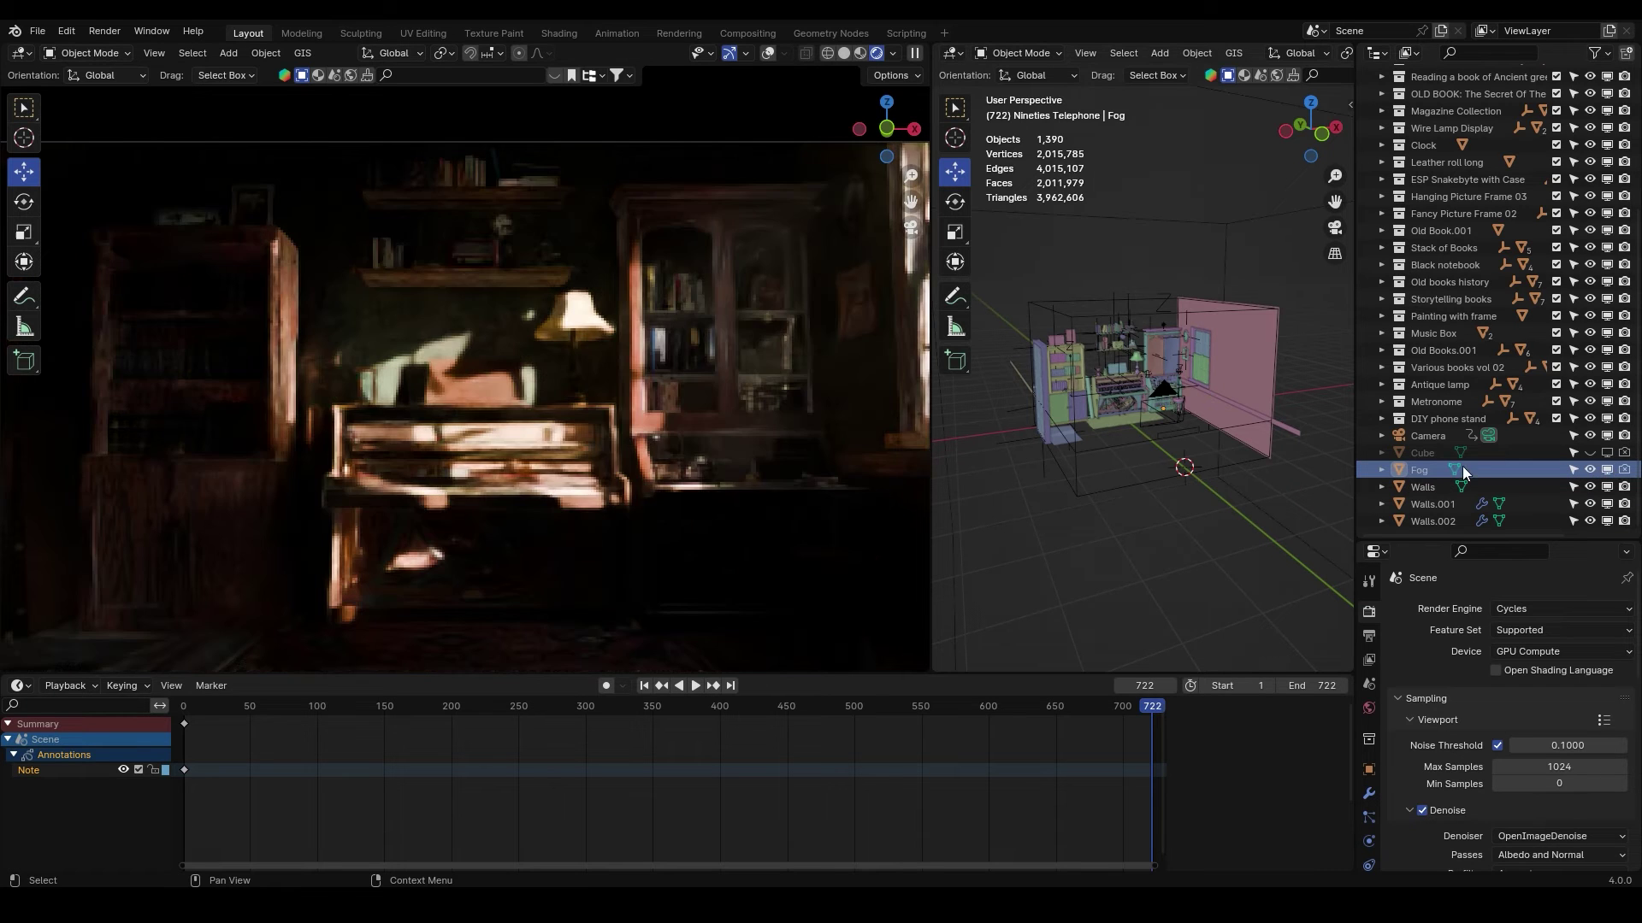
{"action": "left_click", "coordinate": [1368, 769]}
{"action": "scroll", "coordinate": [1439, 659], "scroll_direction": "down", "scroll_amount": 8}
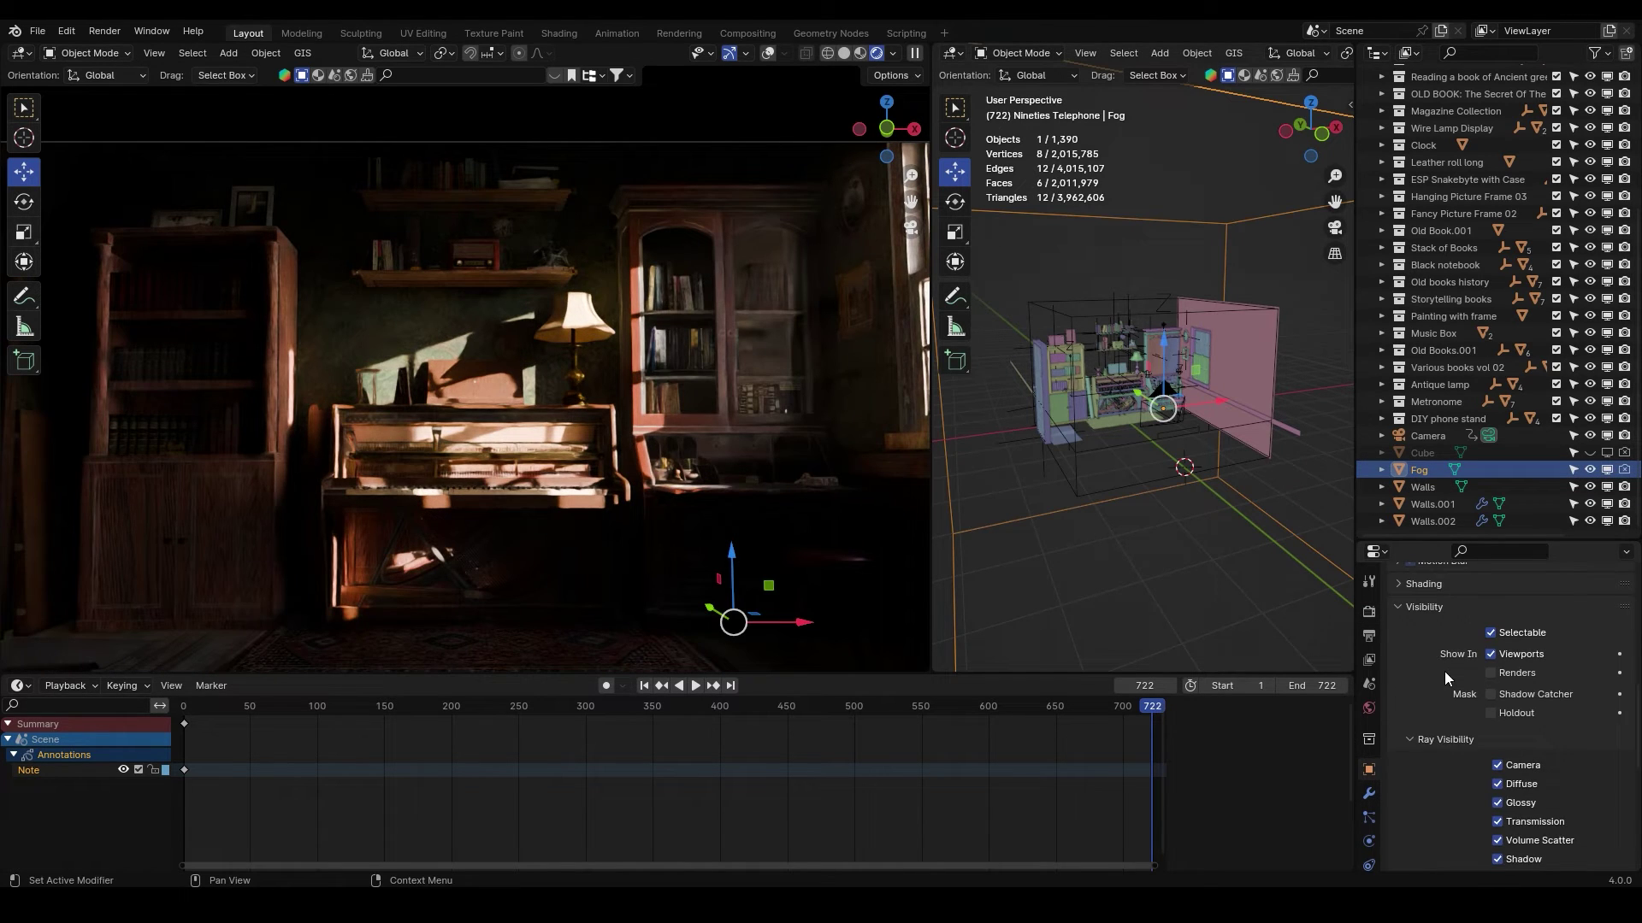
{"action": "scroll", "coordinate": [1440, 691], "scroll_direction": "down", "scroll_amount": 2}
Set Fog's Display As to Solid, then hide it from the viewport again.
{"action": "left_click", "coordinate": [1505, 786]}
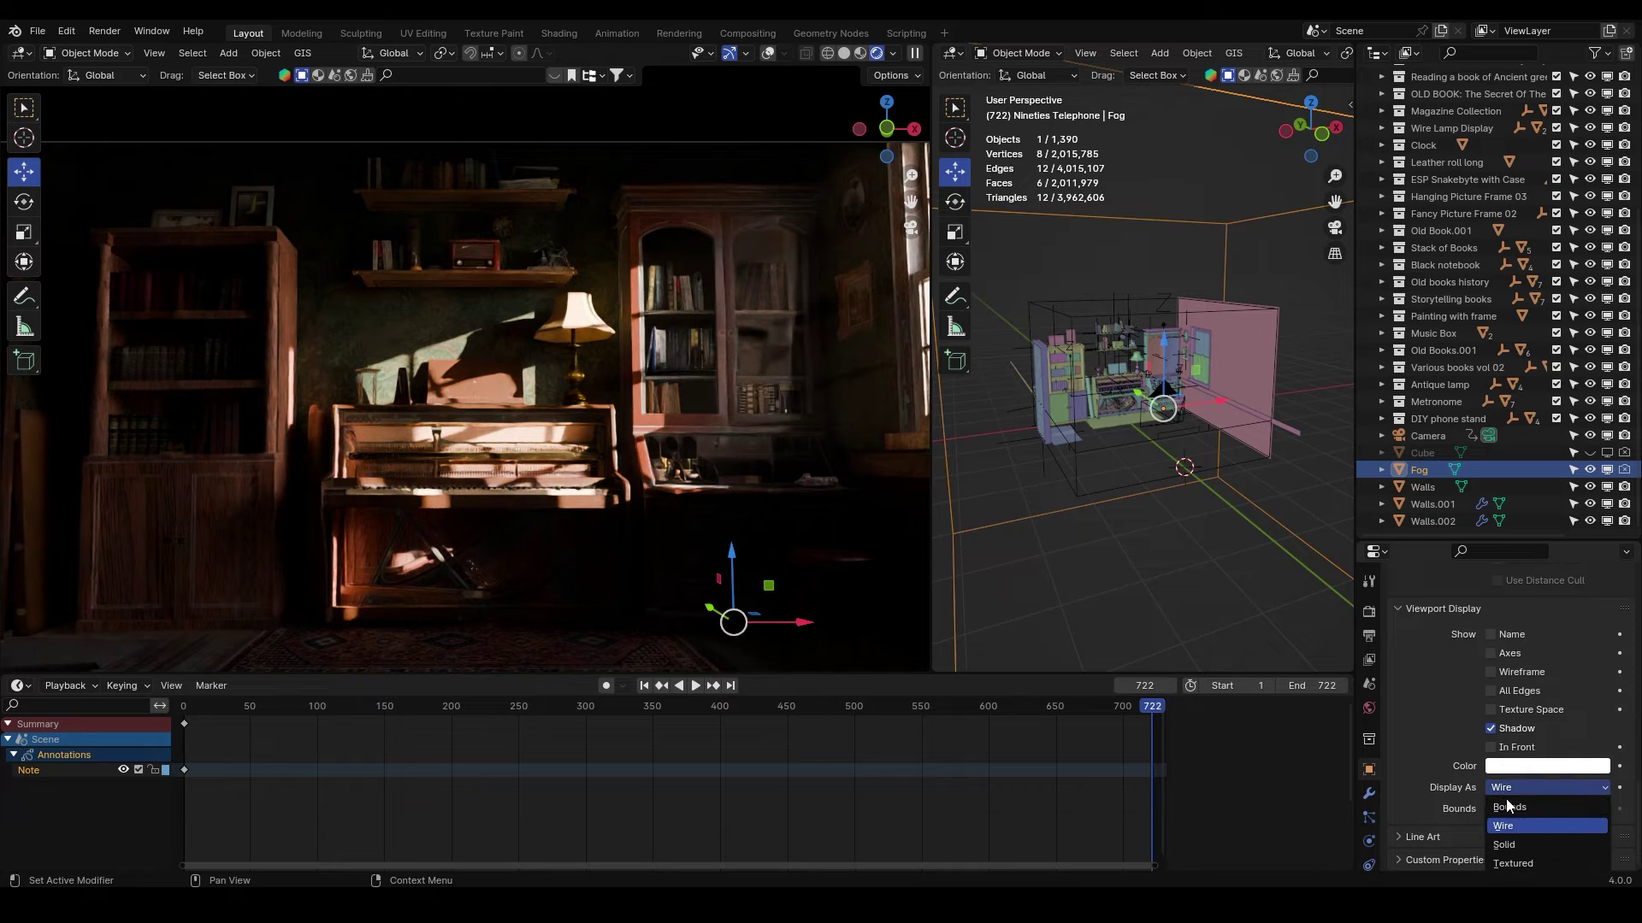
{"action": "left_click", "coordinate": [1517, 844]}
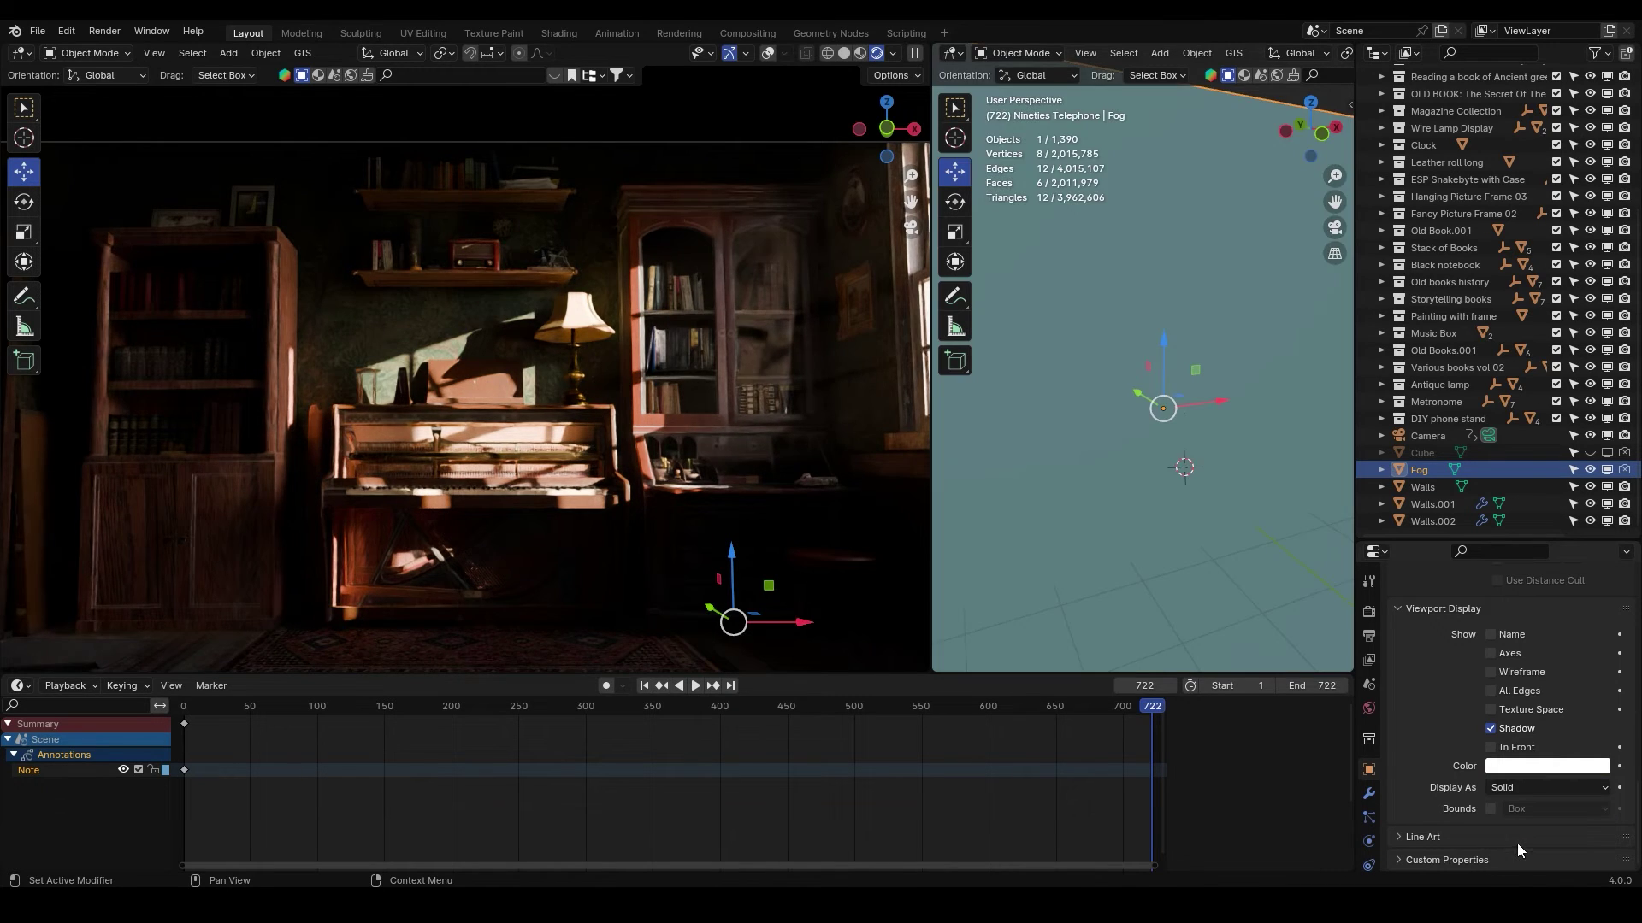
{"action": "scroll", "coordinate": [1209, 470], "scroll_direction": "down", "scroll_amount": 4}
{"action": "scroll", "coordinate": [1209, 471], "scroll_direction": "down", "scroll_amount": 3}
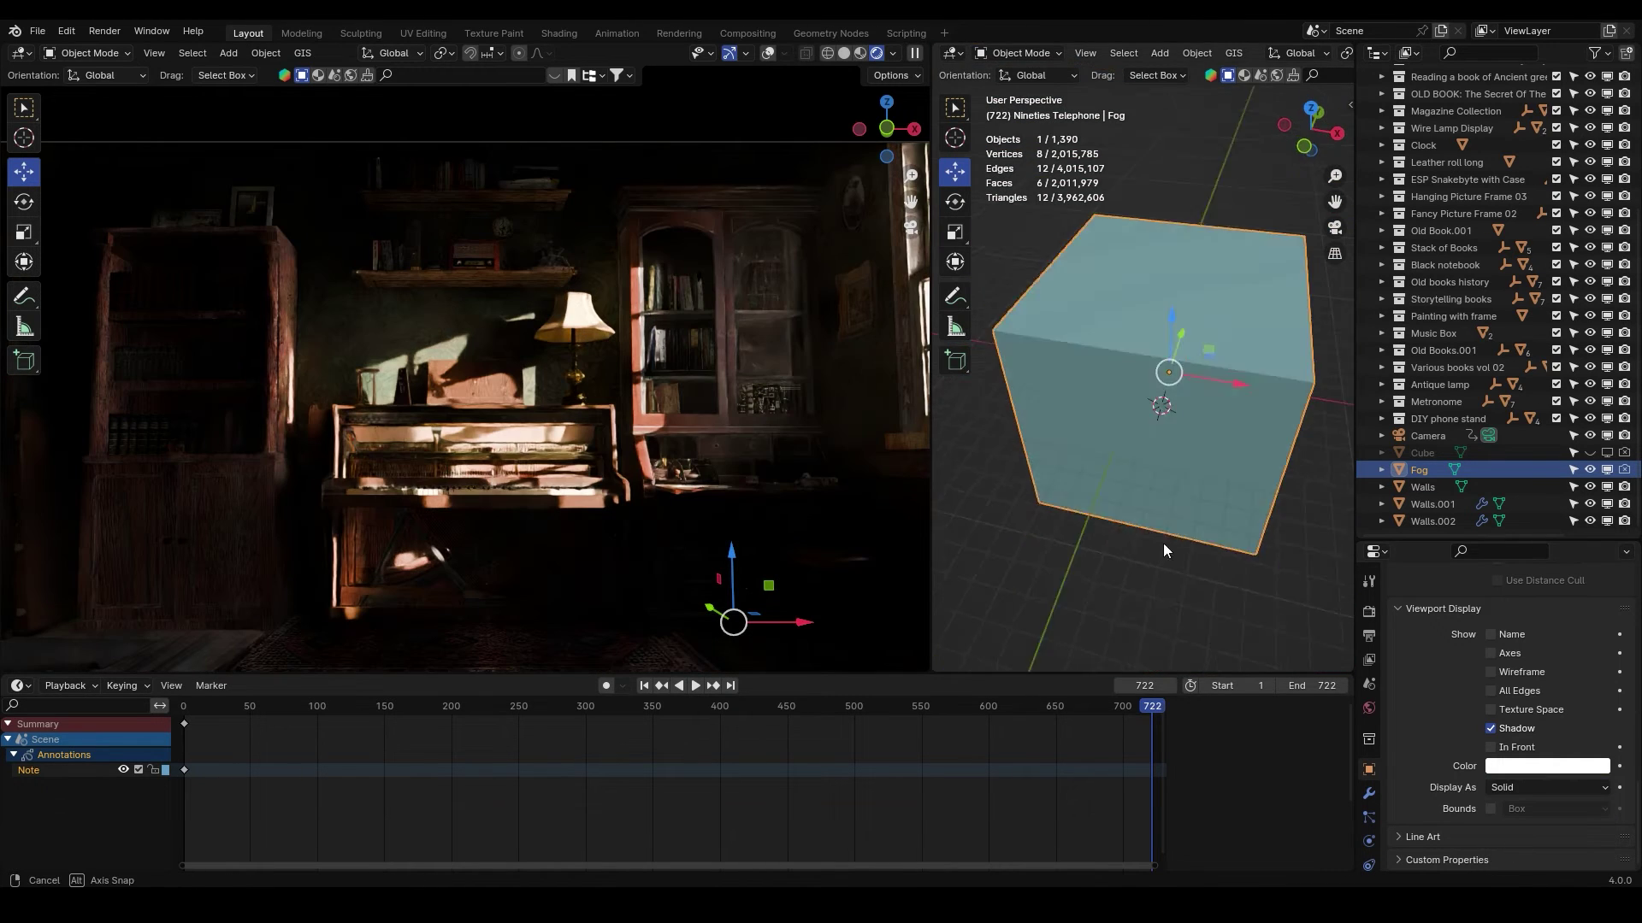
{"action": "left_click", "coordinate": [1605, 469]}
{"action": "scroll", "coordinate": [1541, 454], "scroll_direction": "up", "scroll_amount": 8}
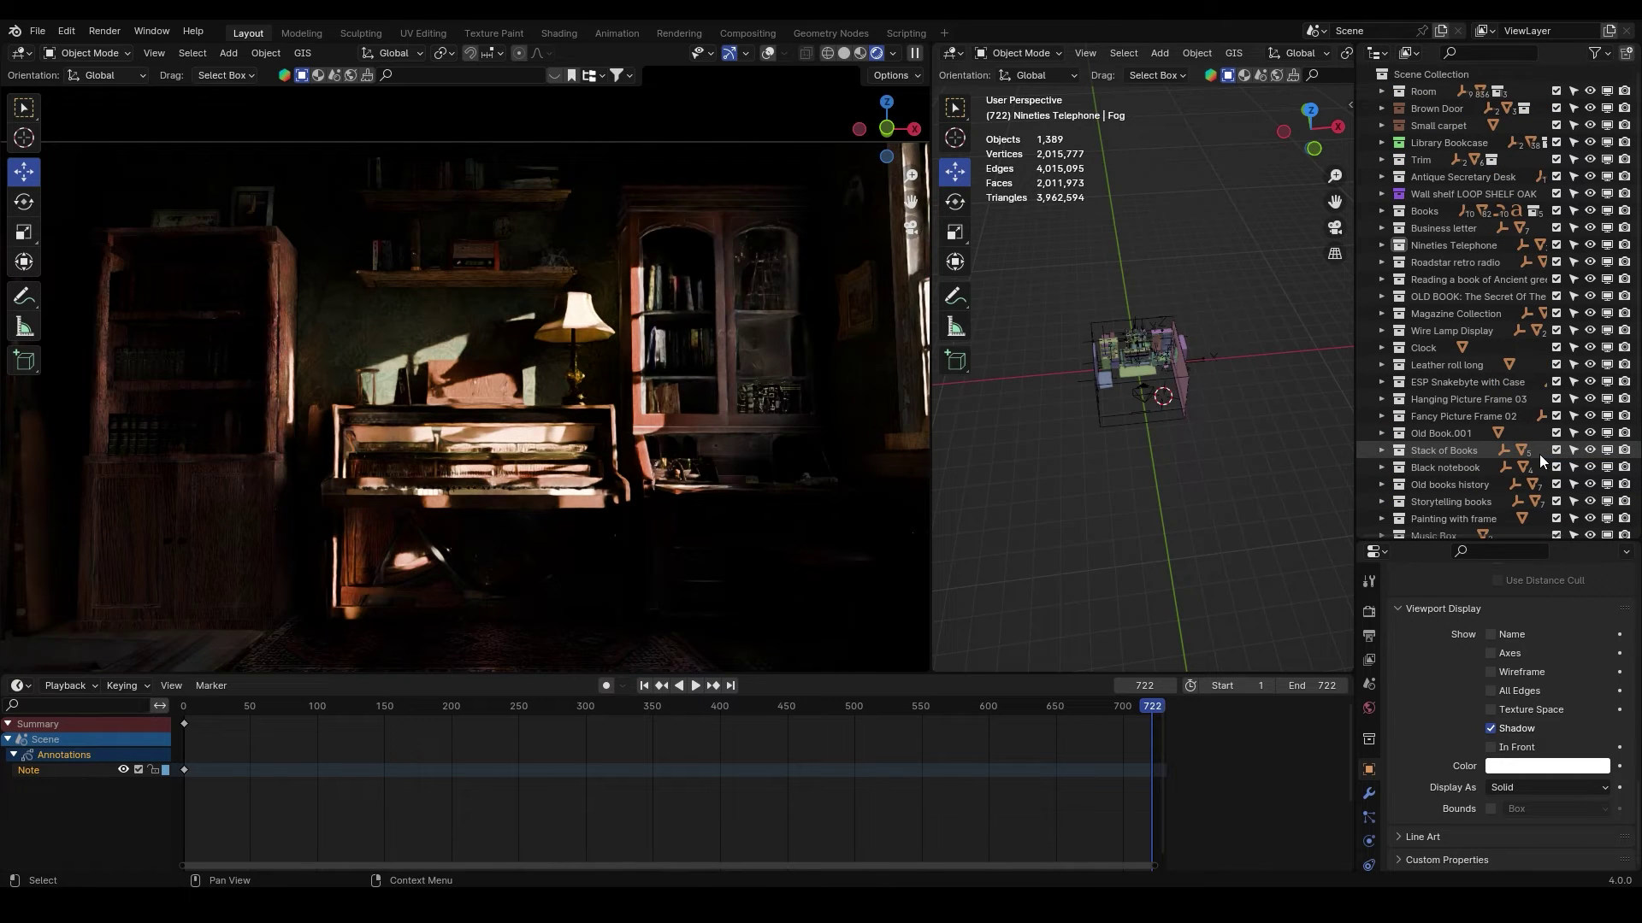
{"action": "scroll", "coordinate": [1172, 423], "scroll_direction": "down", "scroll_amount": 2}
{"action": "middle_click_drag", "start_coordinate": [1171, 422], "coordinate": [1182, 386]}
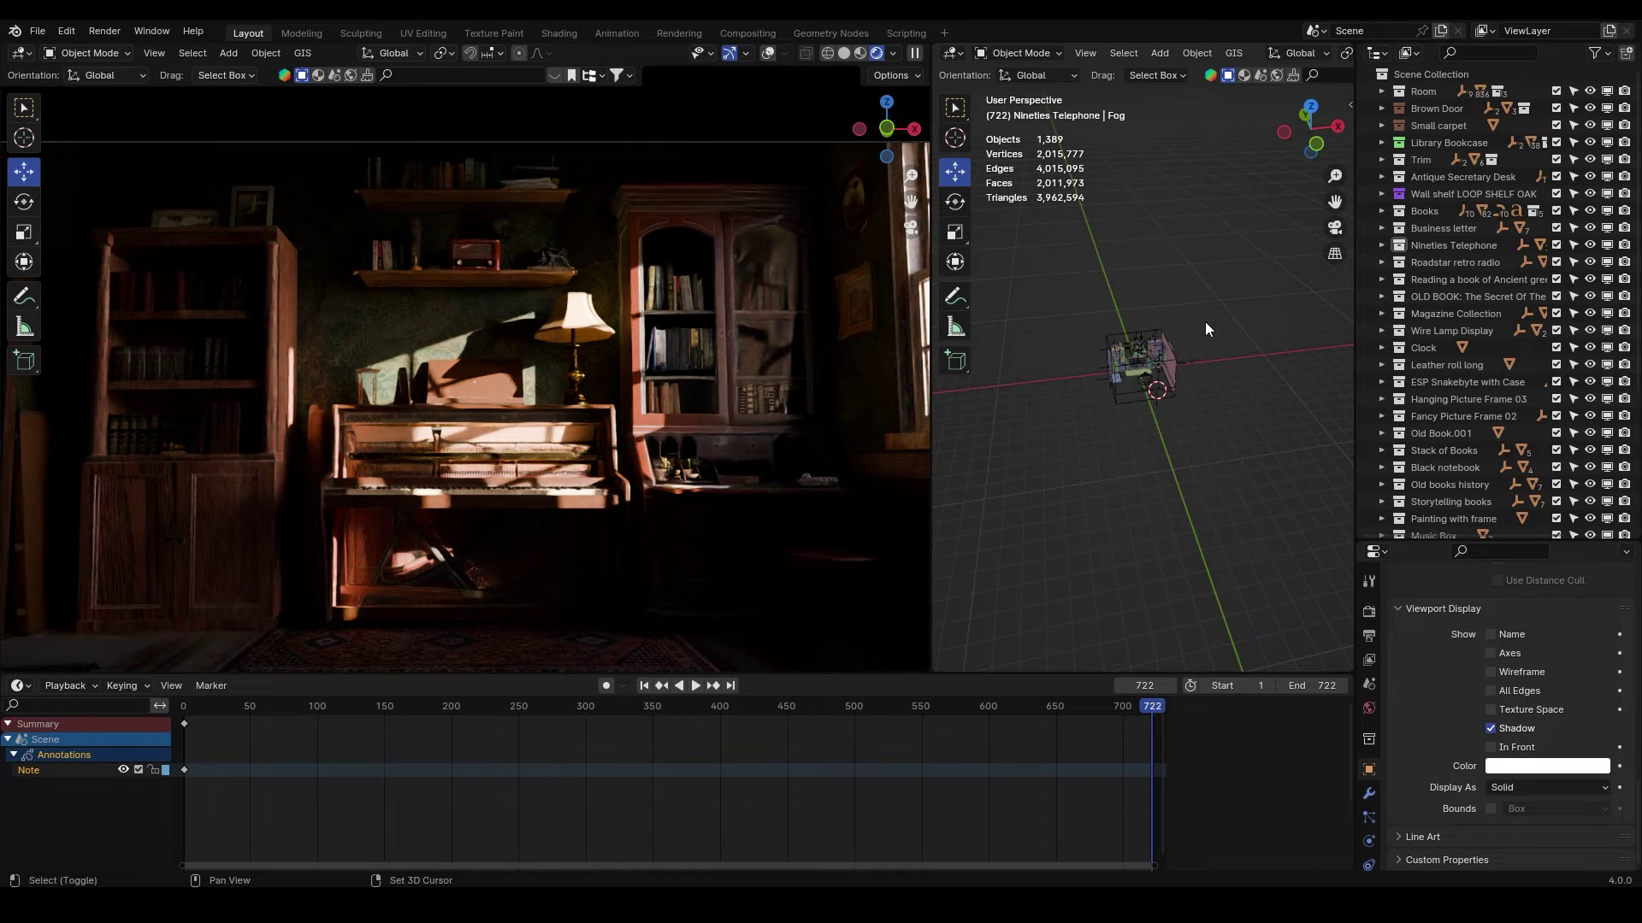
Snap the 3D cursor to the world origin and add a cube scaled up around the room.
{"action": "key", "text": "shift+s"}
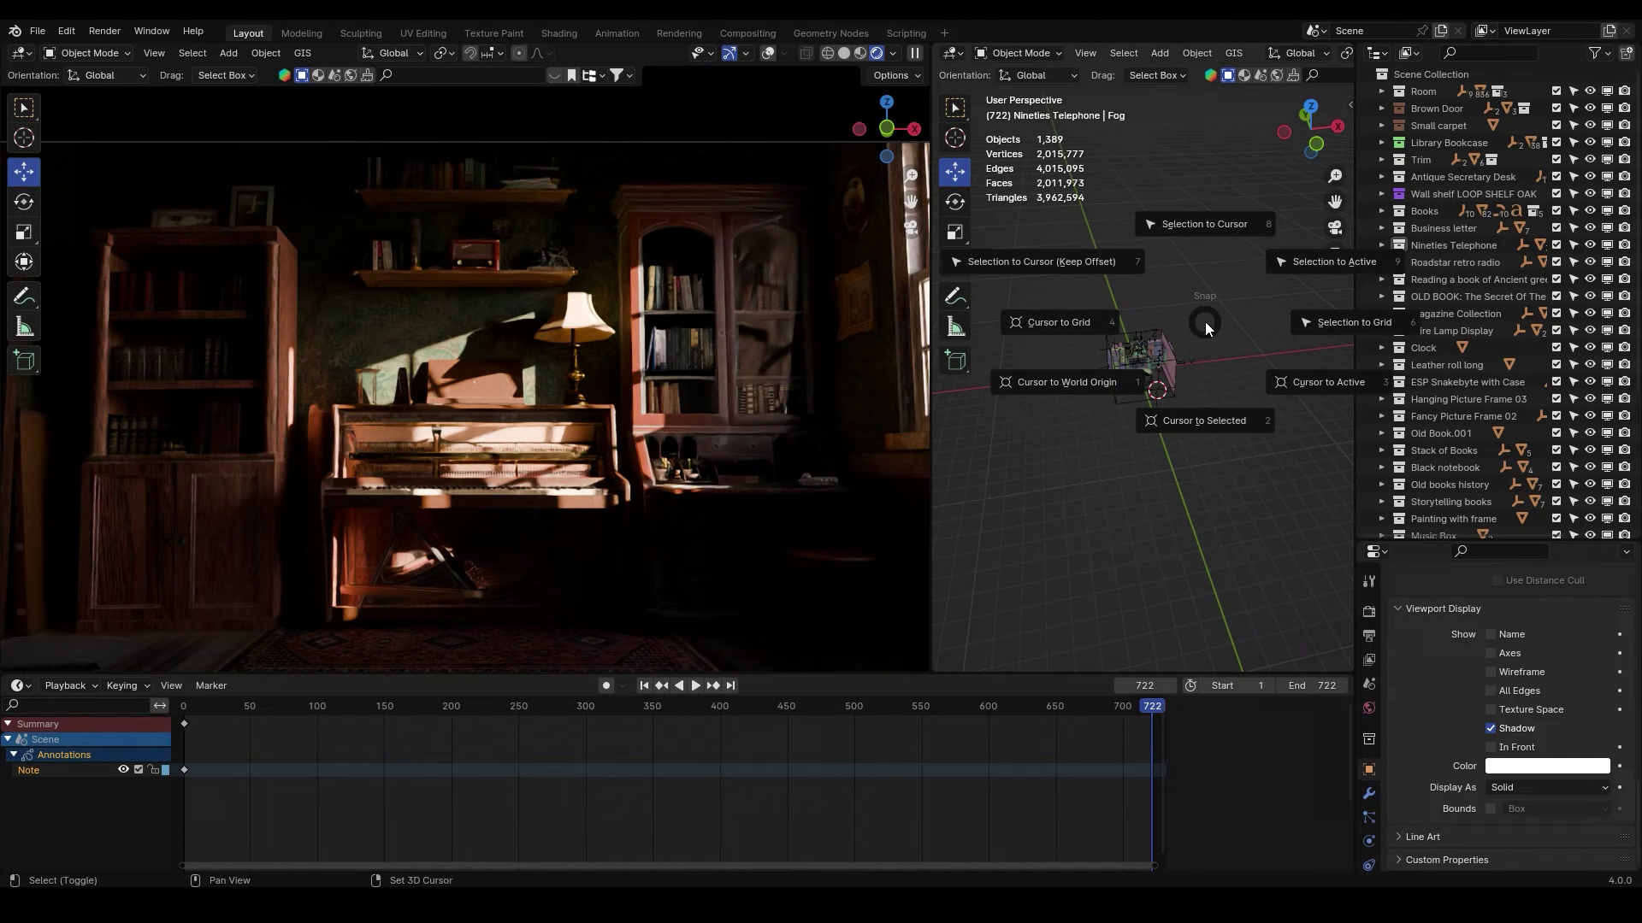
{"action": "left_click", "coordinate": [1075, 386]}
{"action": "key", "text": "shift+a"}
{"action": "mouse_move", "coordinate": [1013, 409]}
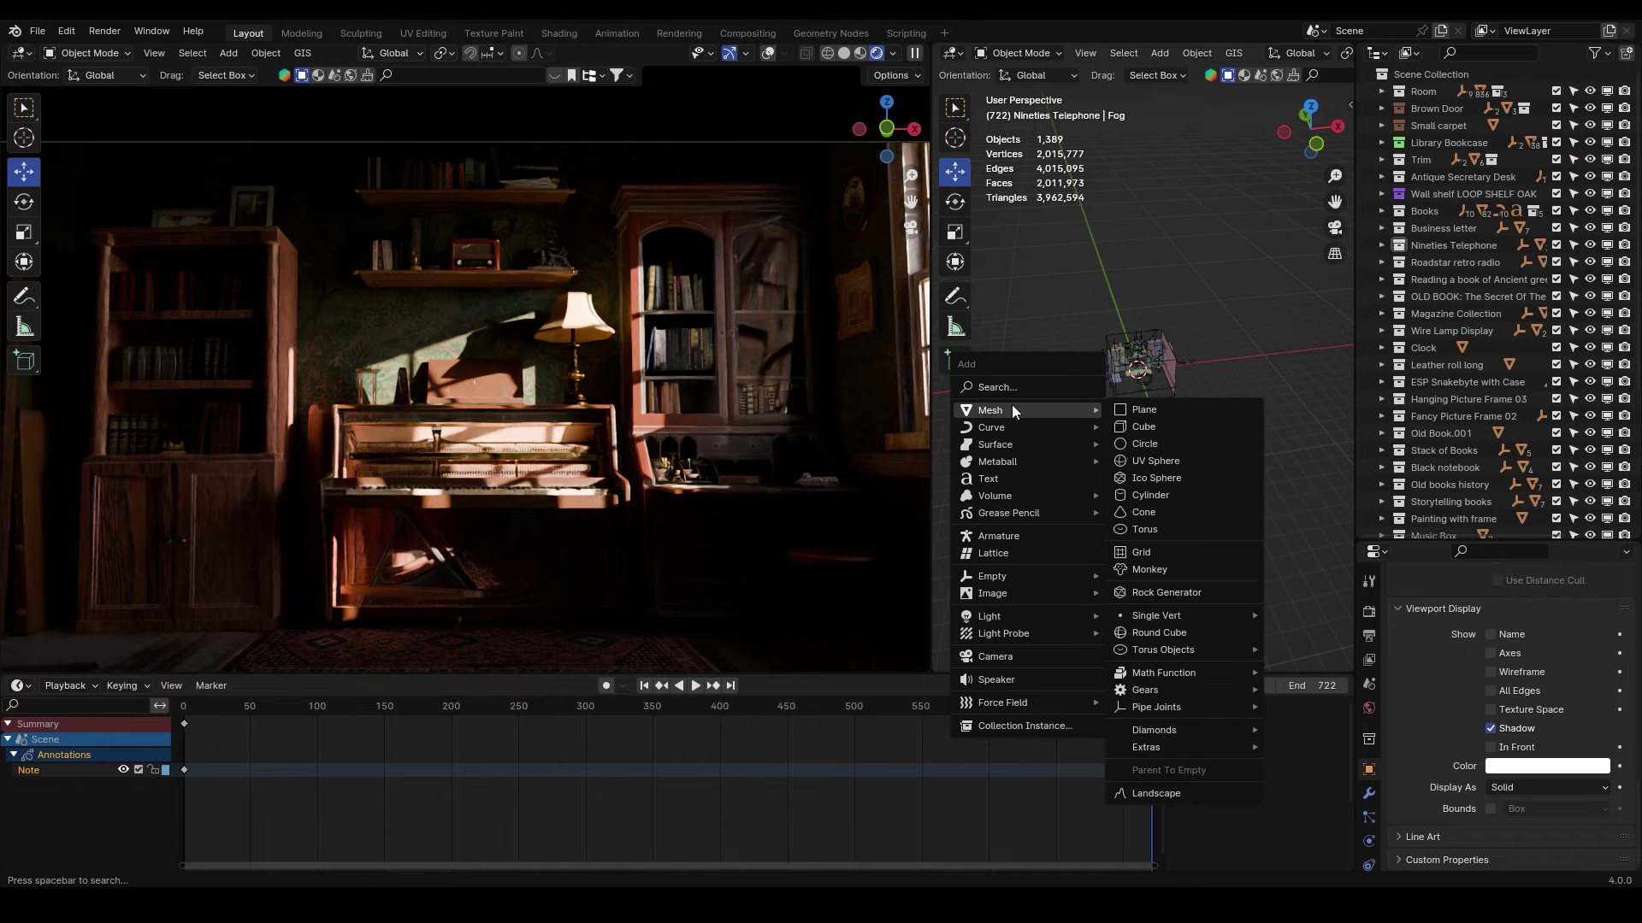
{"action": "left_click", "coordinate": [1173, 428]}
{"action": "key", "text": "s"}
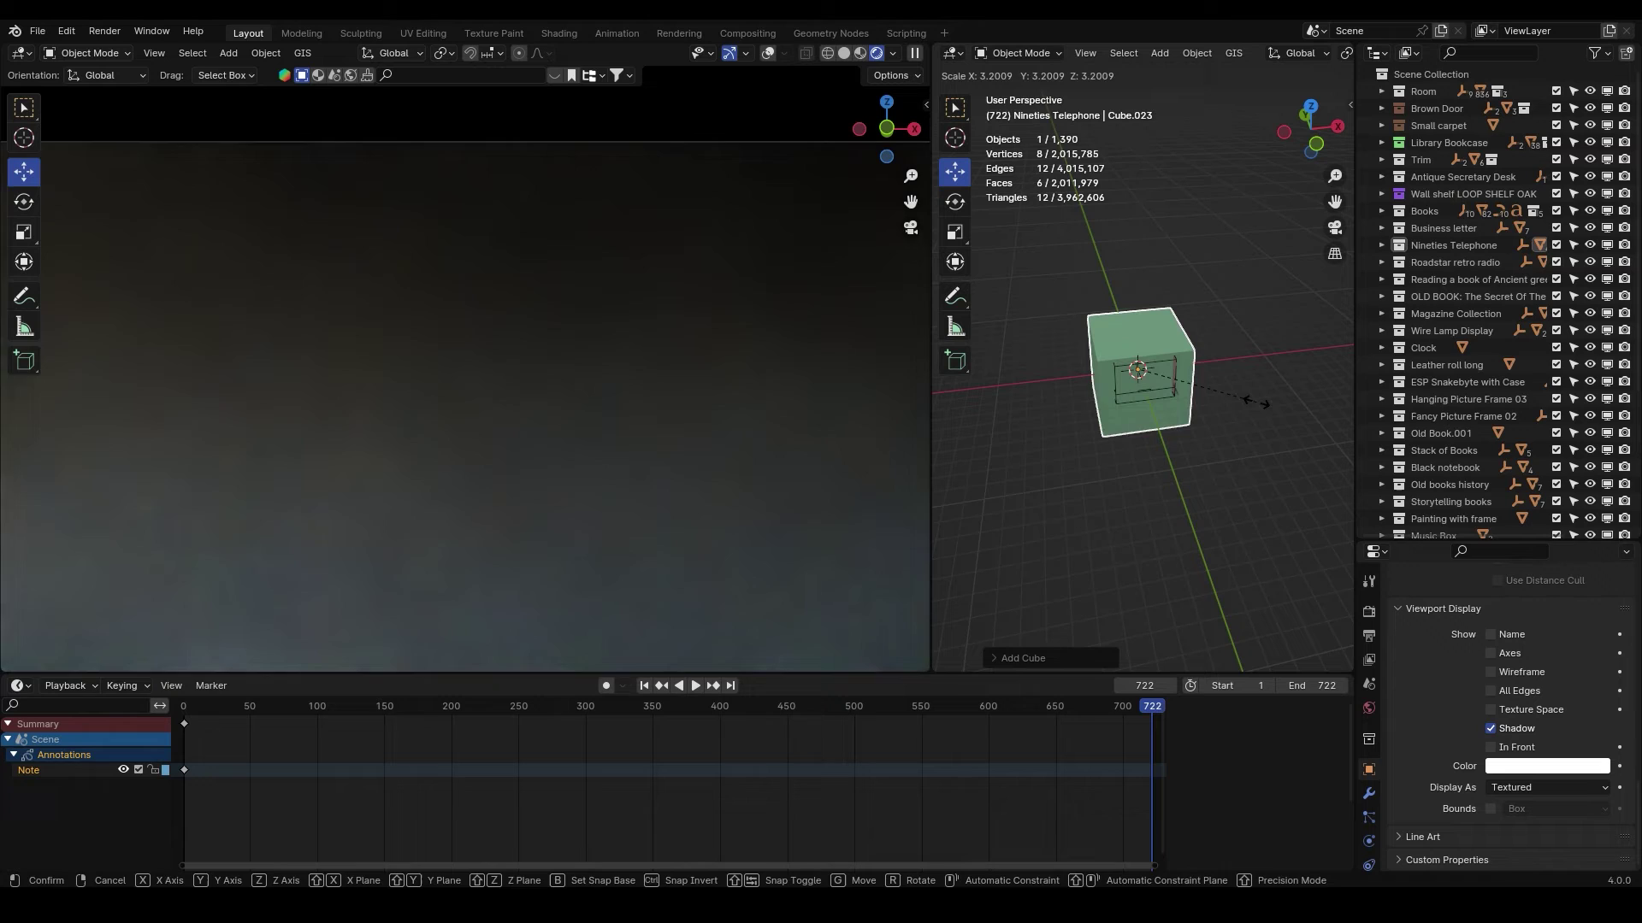
{"action": "left_click", "coordinate": [1287, 402]}
{"action": "scroll", "coordinate": [1527, 407], "scroll_direction": "down", "scroll_amount": 6}
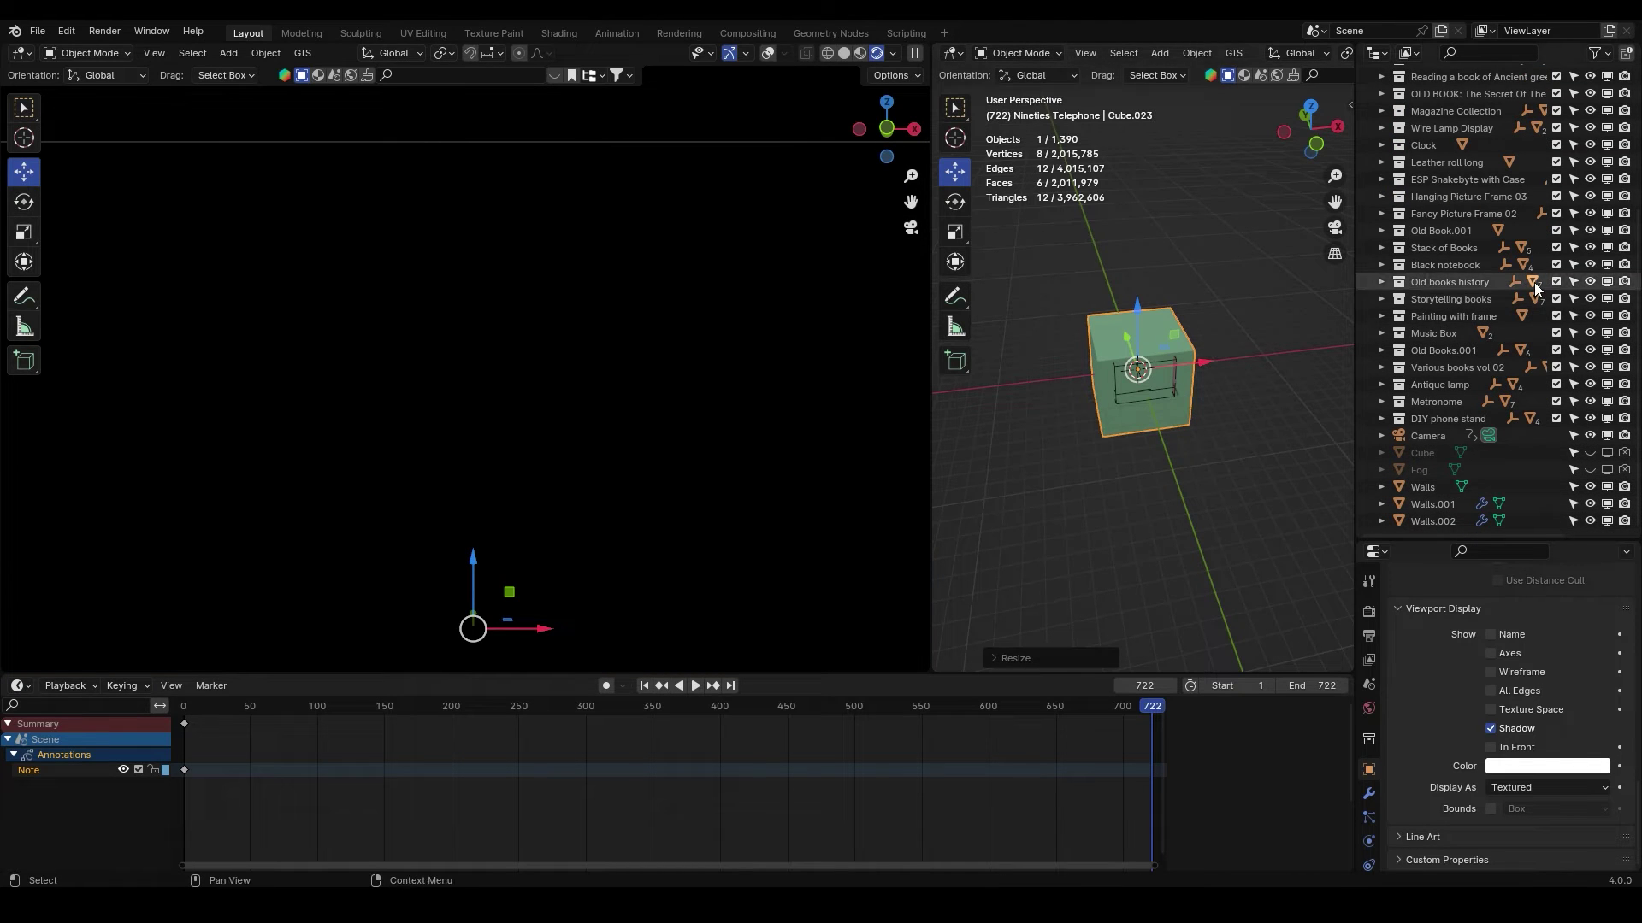
Rename the new Cube.023 to Fog.001 in the Outliner.
{"action": "key", "text": "period"}
{"action": "left_click_drag", "start_coordinate": [1454, 229], "coordinate": [1468, 536]}
{"action": "double_click", "coordinate": [1430, 453]}
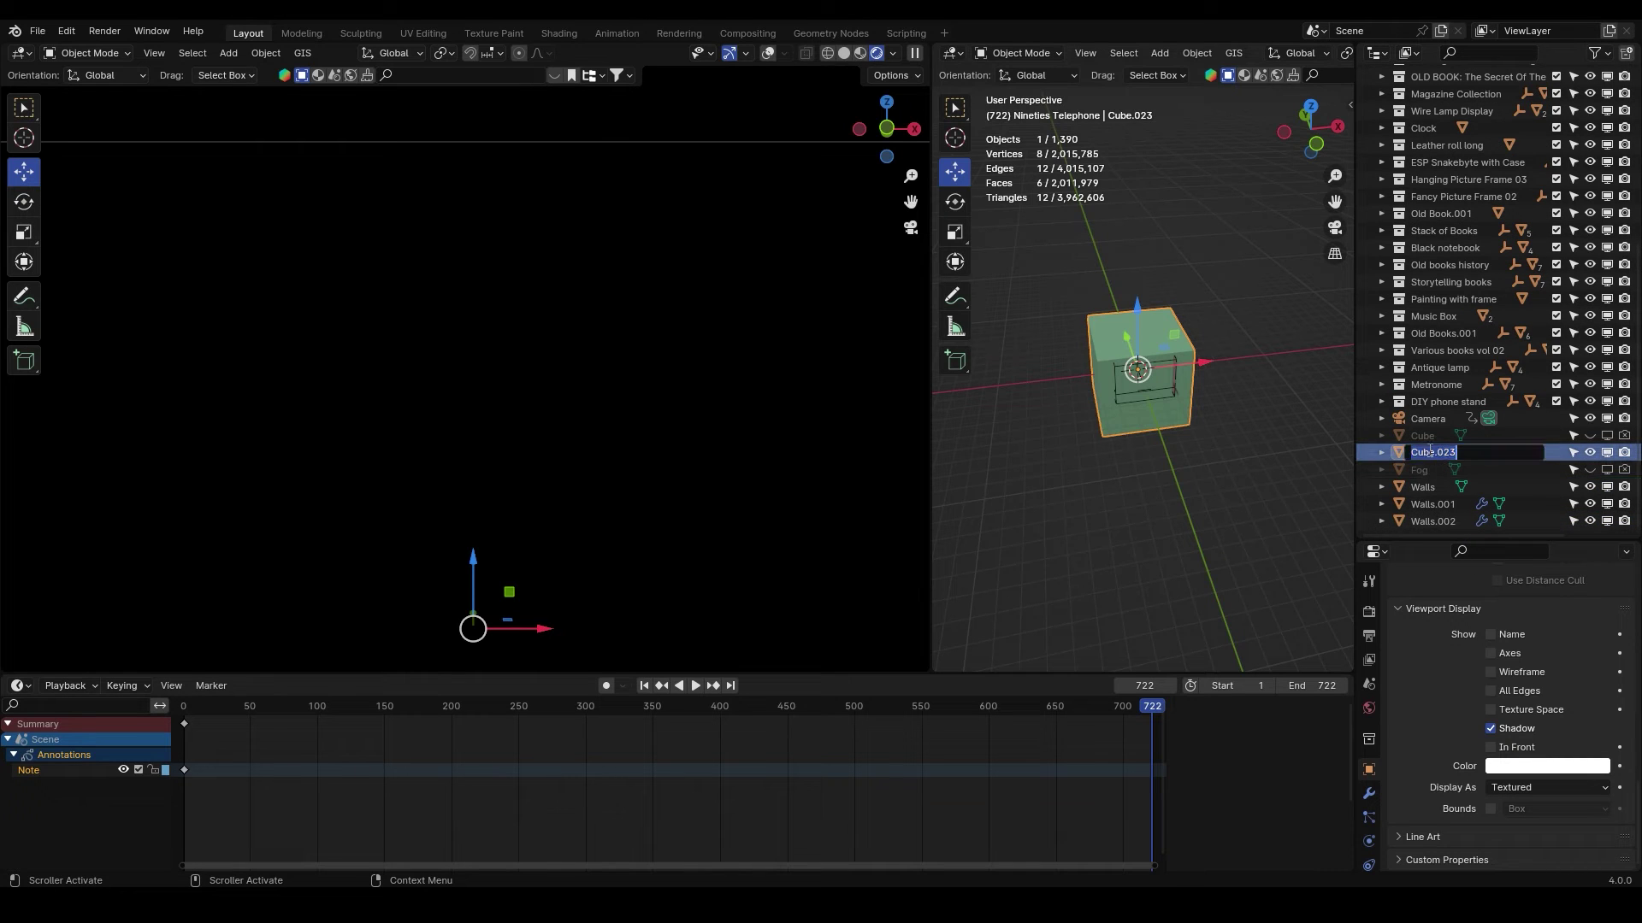
{"action": "key", "text": "Return"}
{"action": "left_click", "coordinate": [954, 53]}
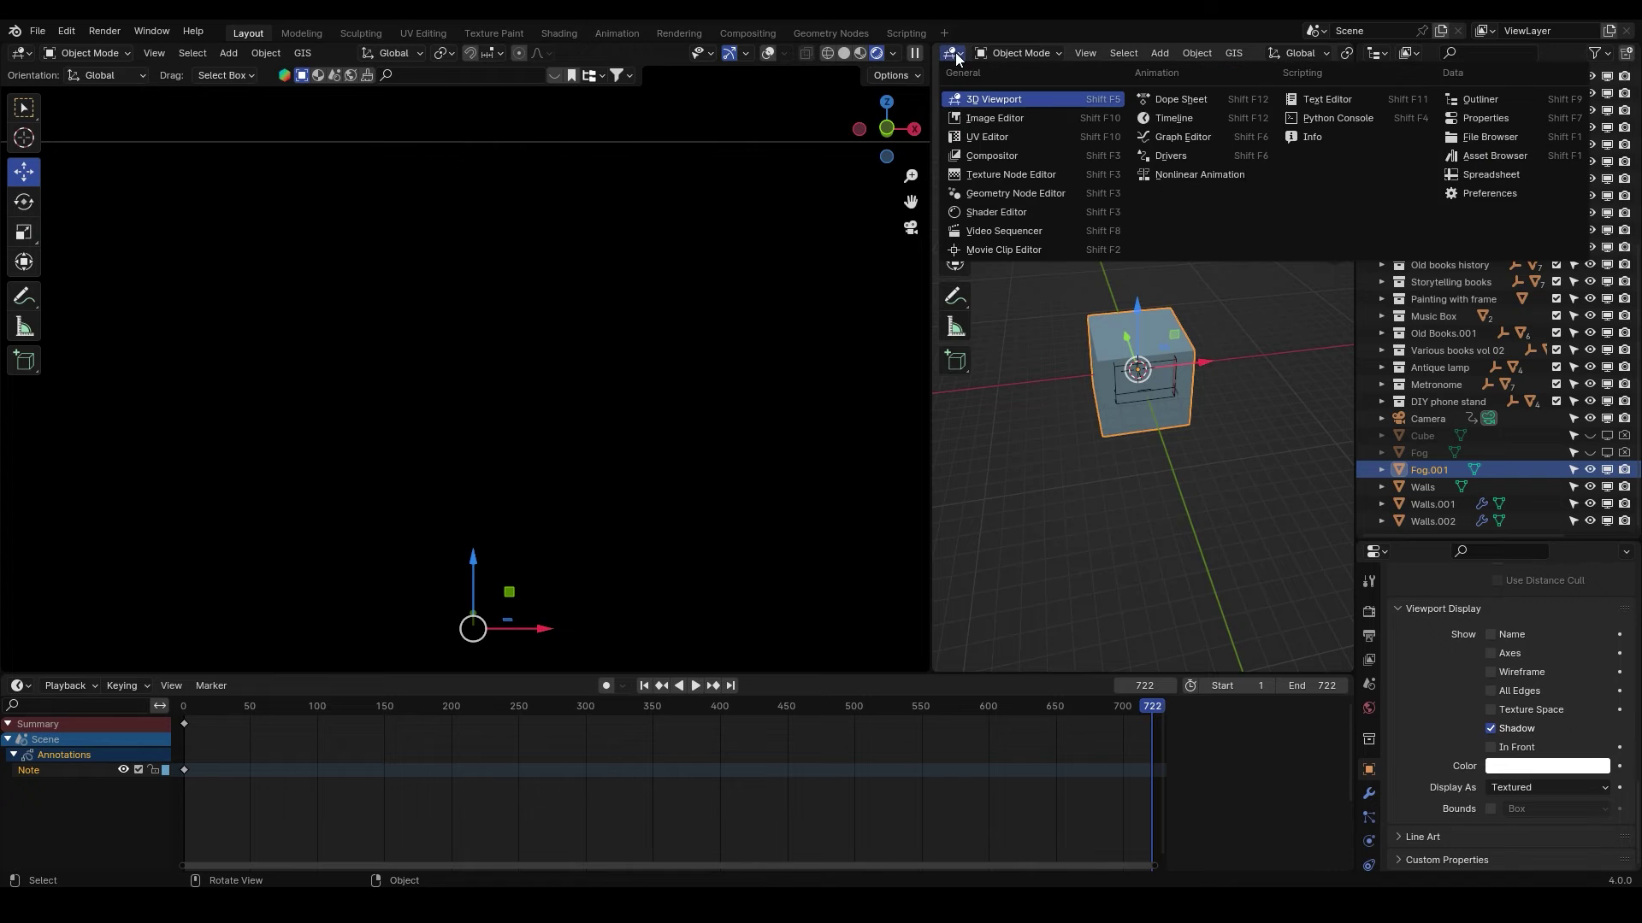
Switch the area to the Shader Editor in Object mode and create a new material for Fog.001.
{"action": "left_click", "coordinate": [1016, 213]}
{"action": "scroll", "coordinate": [1127, 330], "scroll_direction": "down", "scroll_amount": 1}
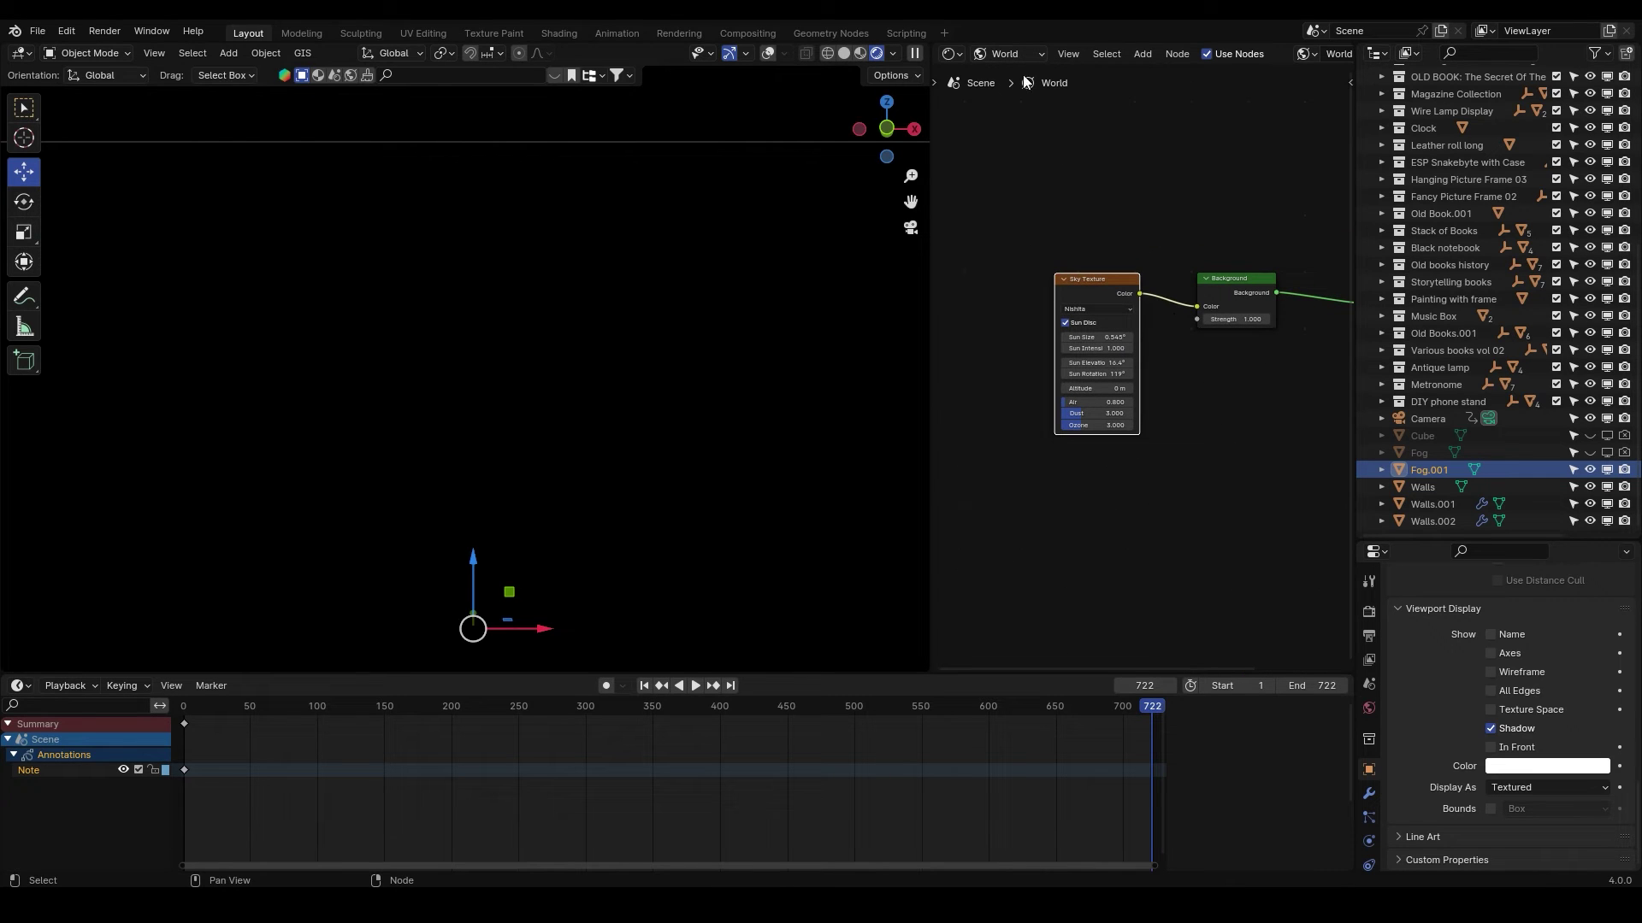
{"action": "left_click", "coordinate": [1018, 55]}
{"action": "left_click", "coordinate": [1028, 95]}
{"action": "left_click", "coordinate": [1324, 56]}
Replace the Principled BSDF with a Volume Scatter node linked to the Volume output.
{"action": "key", "text": "Home"}
{"action": "left_click", "coordinate": [1099, 450]}
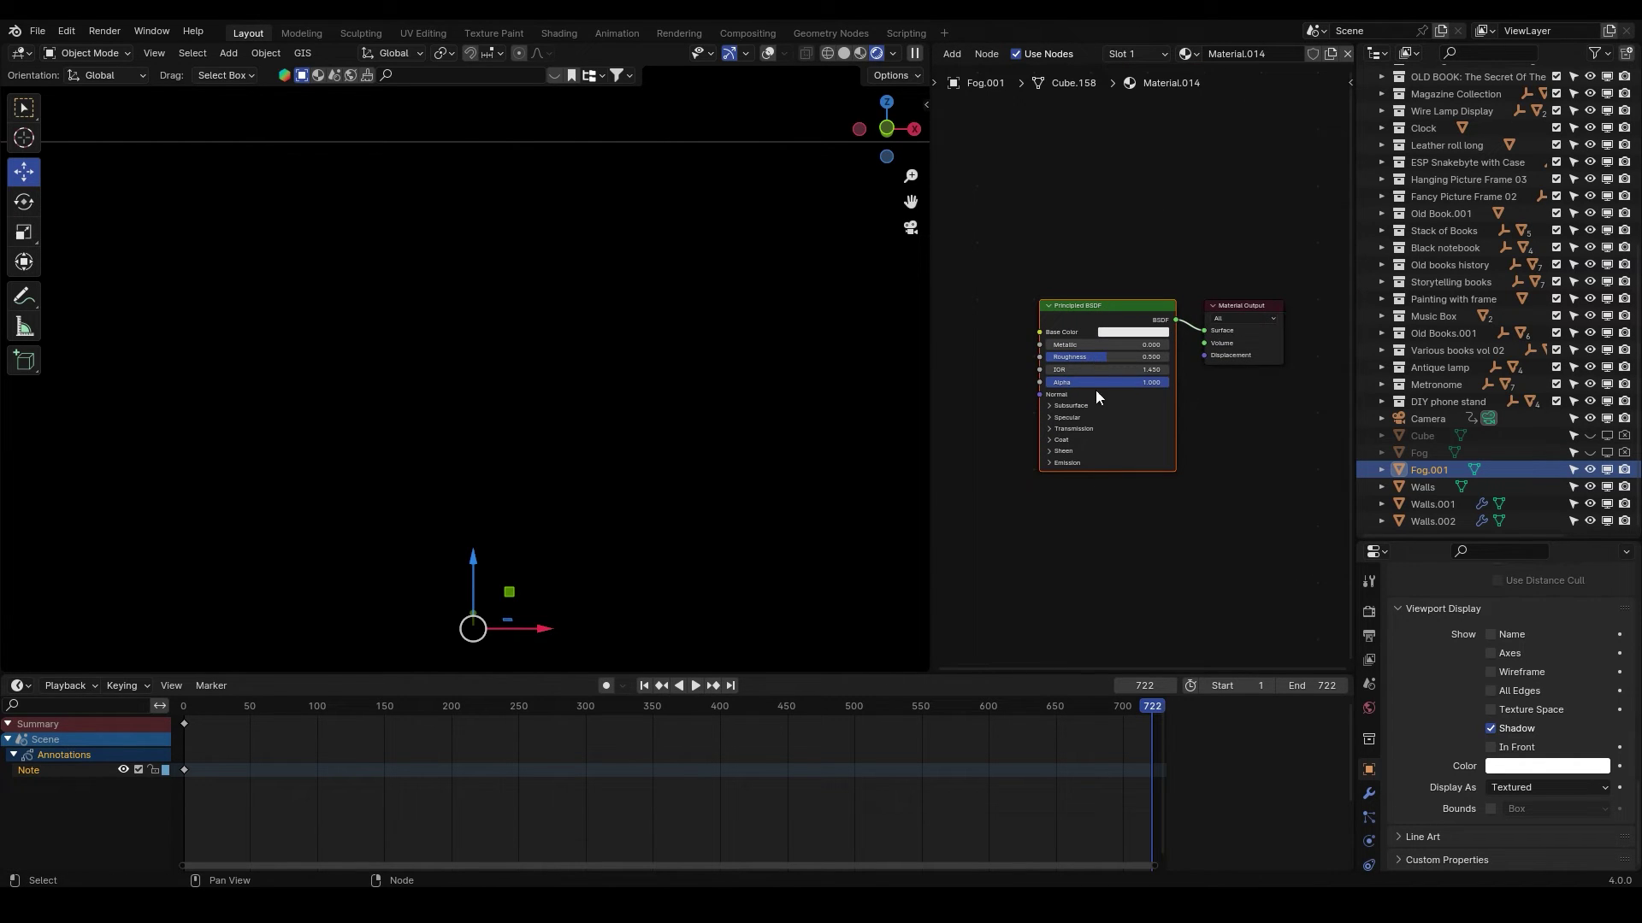
{"action": "key", "text": "Delete"}
{"action": "key", "text": "shift+a"}
{"action": "left_click", "coordinate": [1086, 306]}
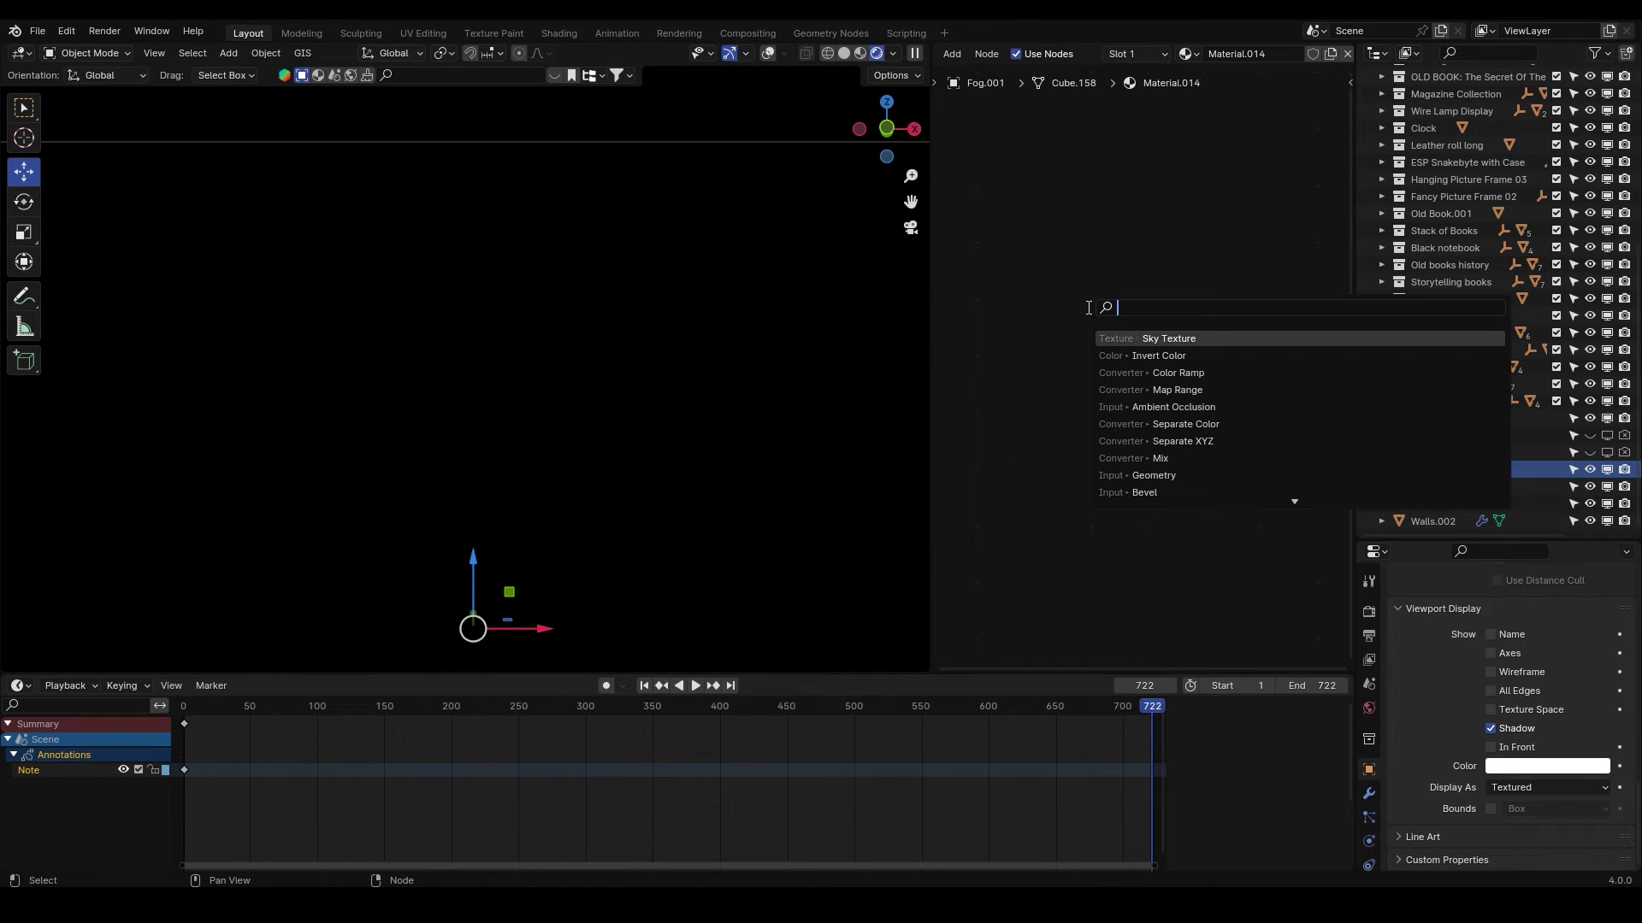
{"action": "type", "text": "volume scatter"}
{"action": "key", "text": "Return"}
{"action": "left_click", "coordinate": [1089, 307]}
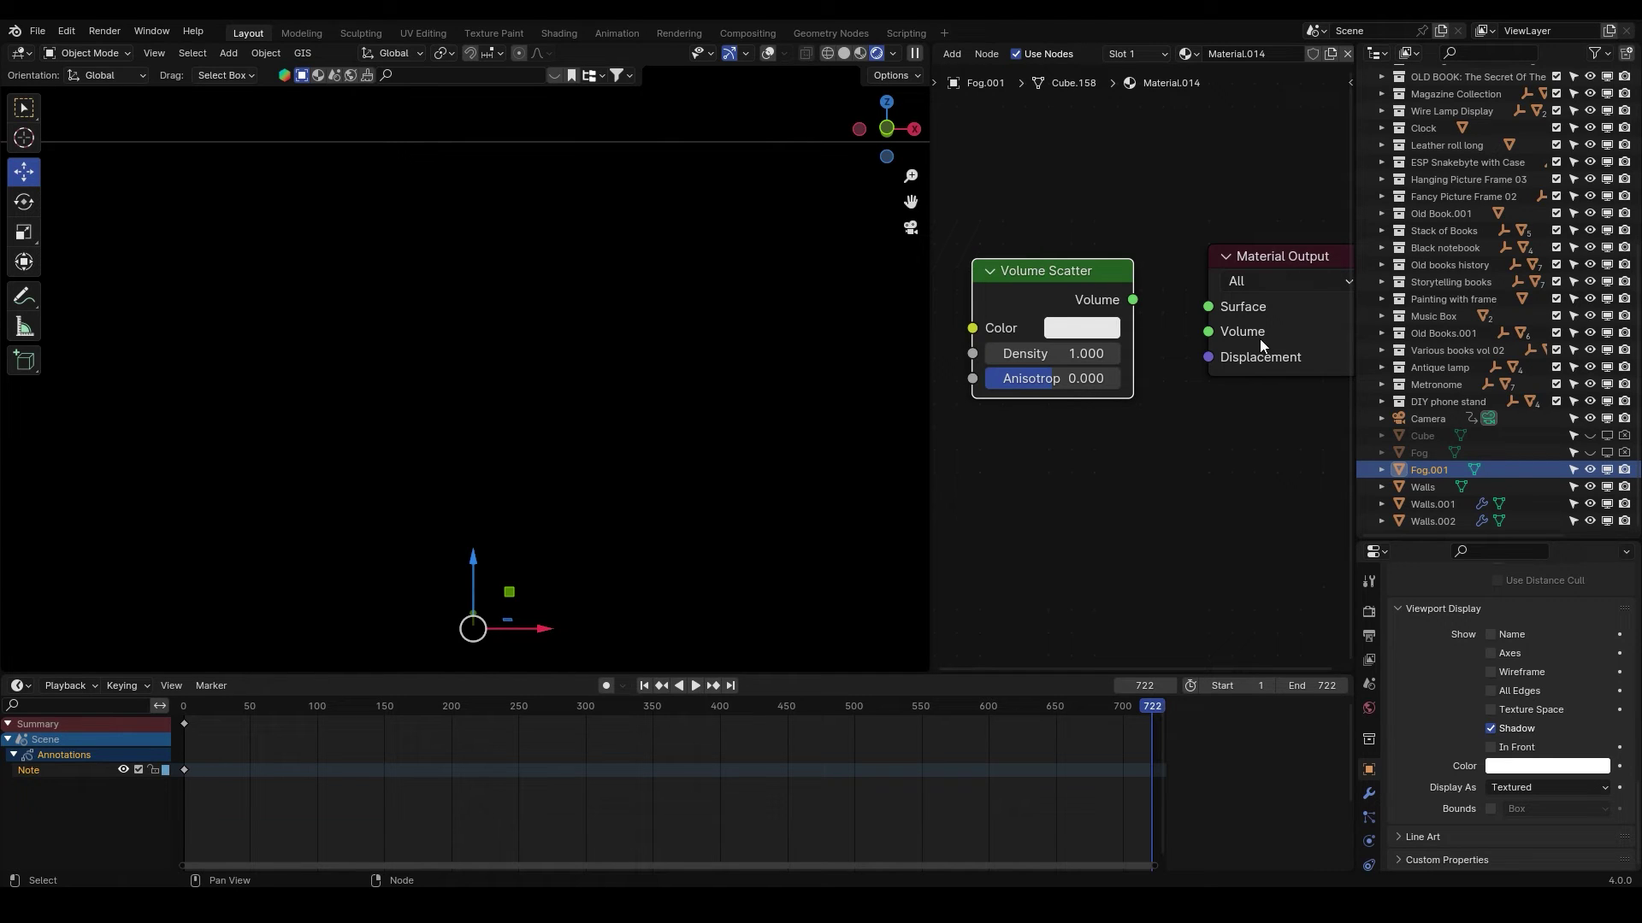
{"action": "left_click_drag", "start_coordinate": [1132, 299], "coordinate": [1207, 333]}
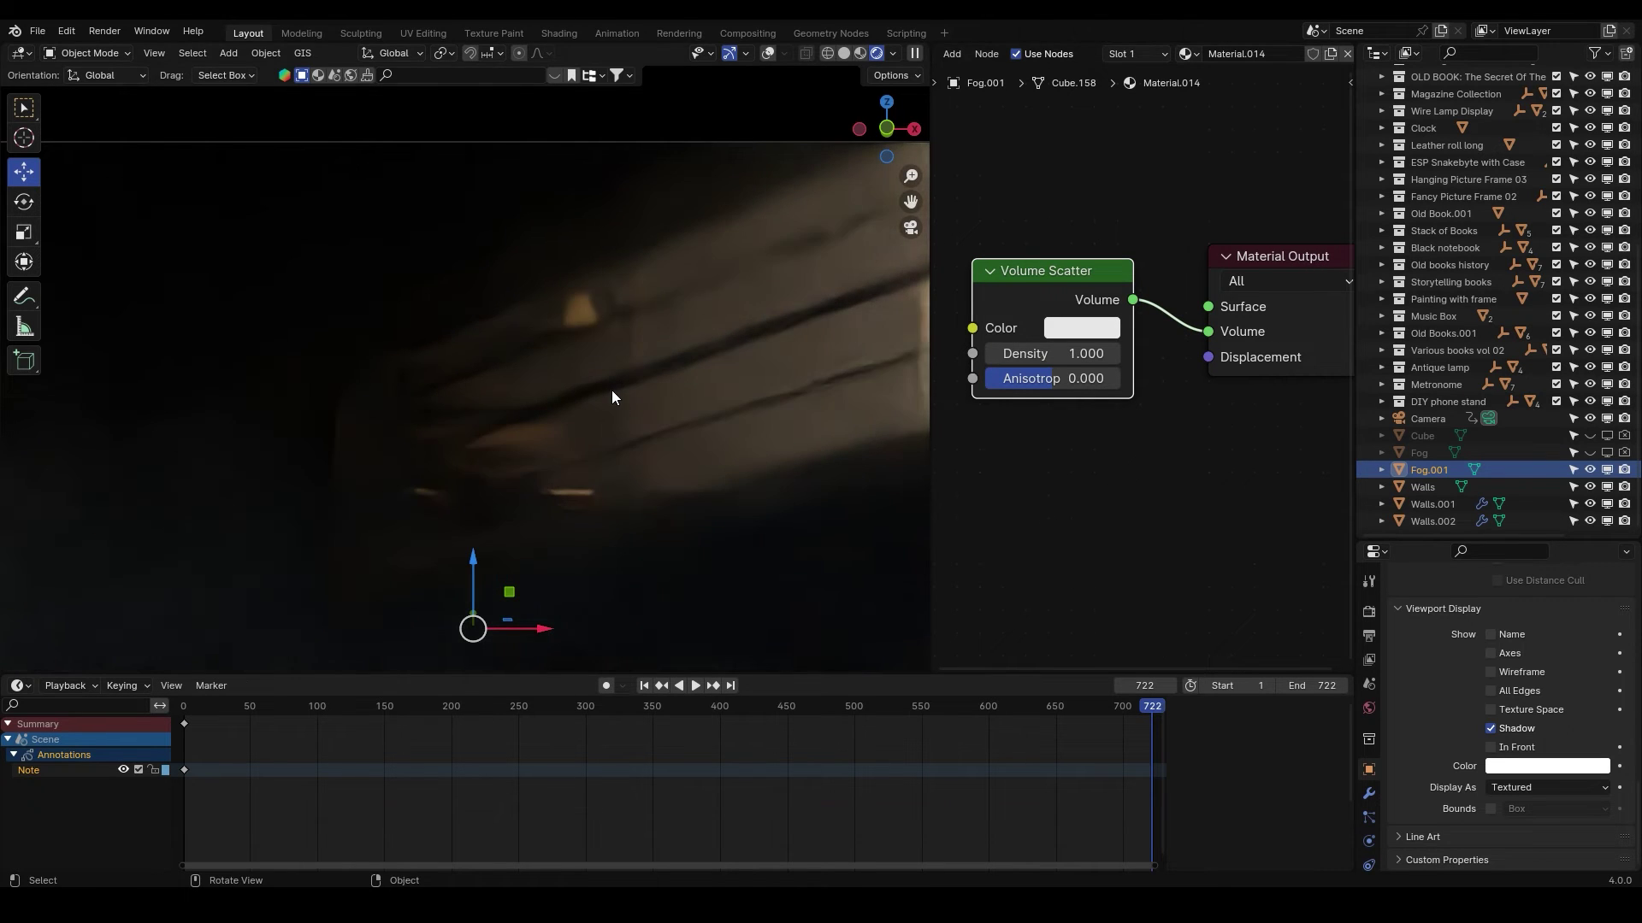
Through the camera view, set the Volume Scatter density to 0.05, after trying 0.1.
{"action": "key", "text": "KP_0"}
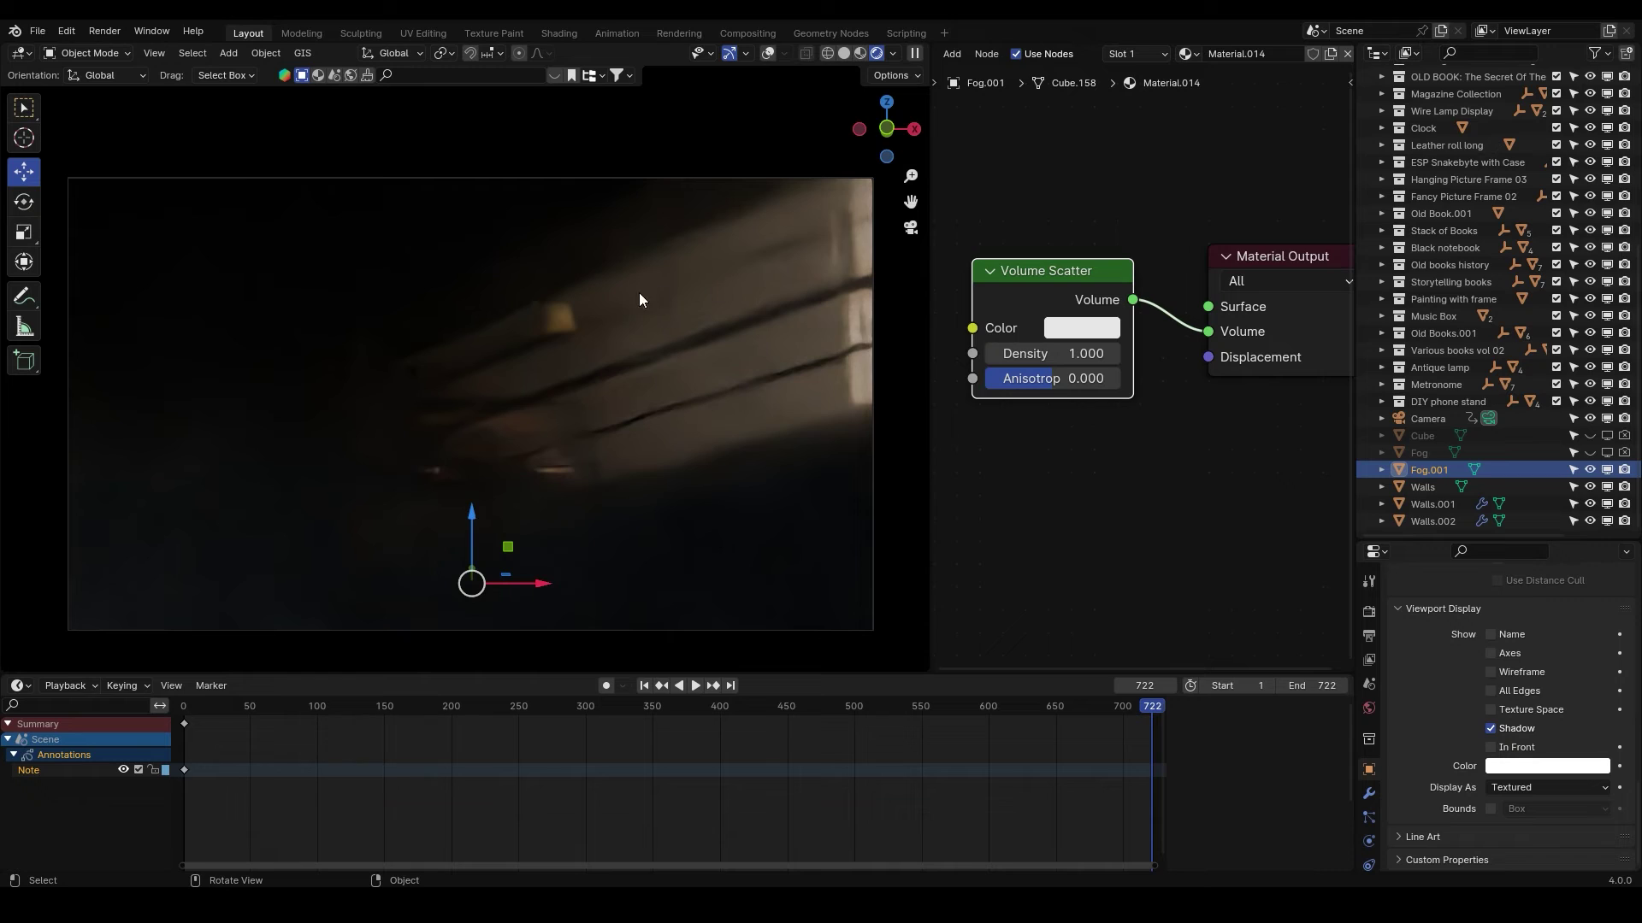
{"action": "left_click", "coordinate": [1074, 531]}
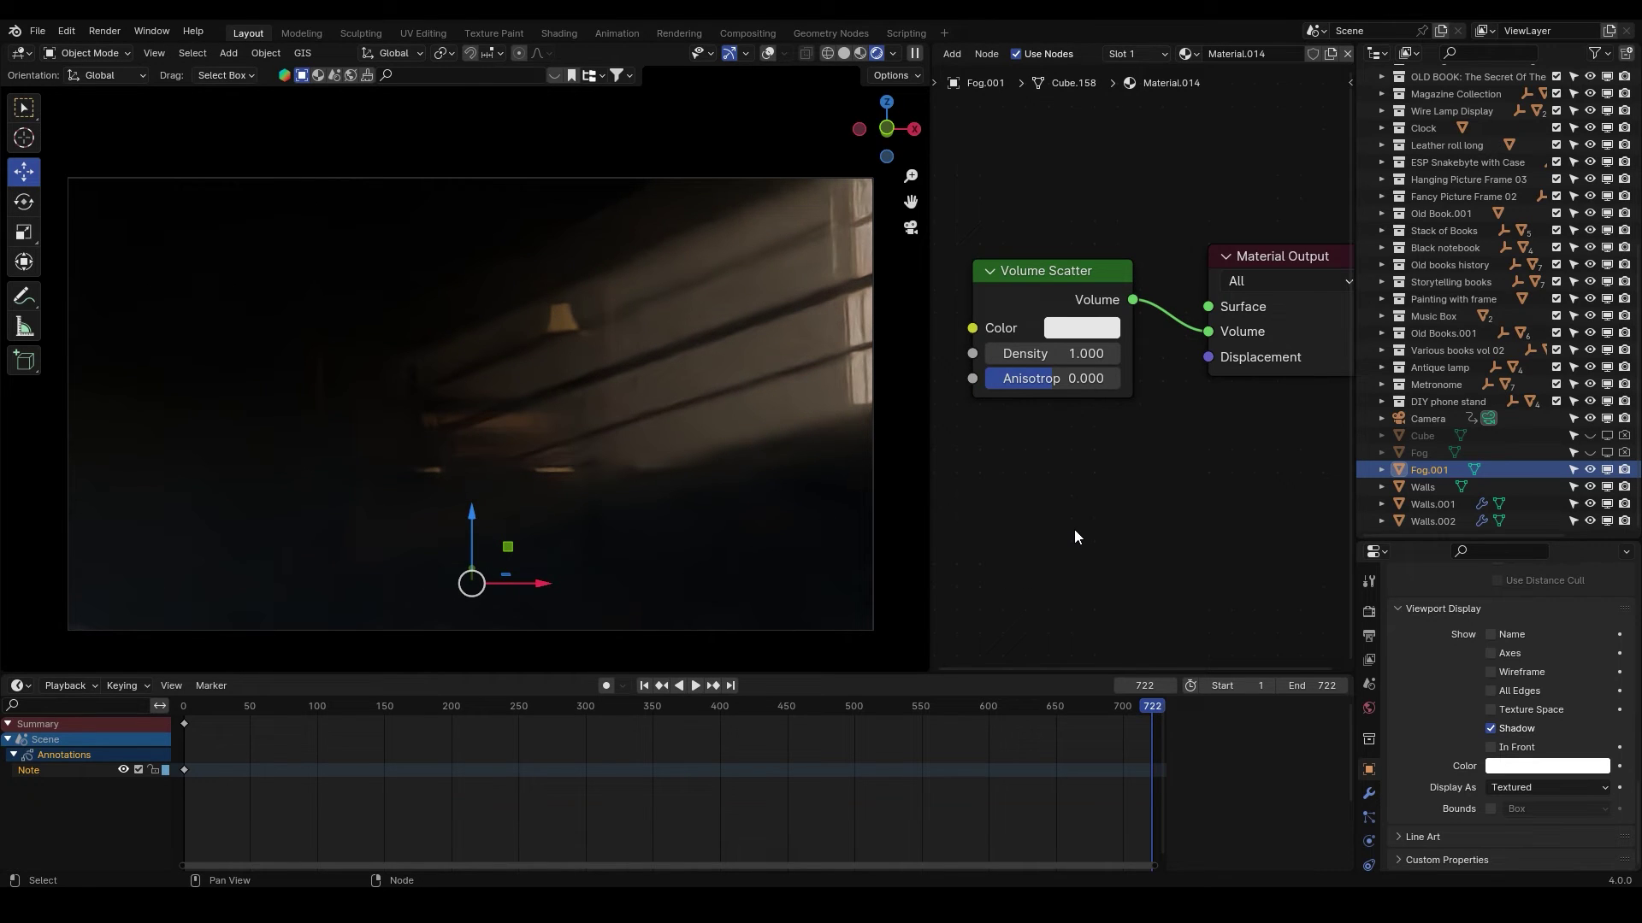
{"action": "left_click", "coordinate": [1081, 354]}
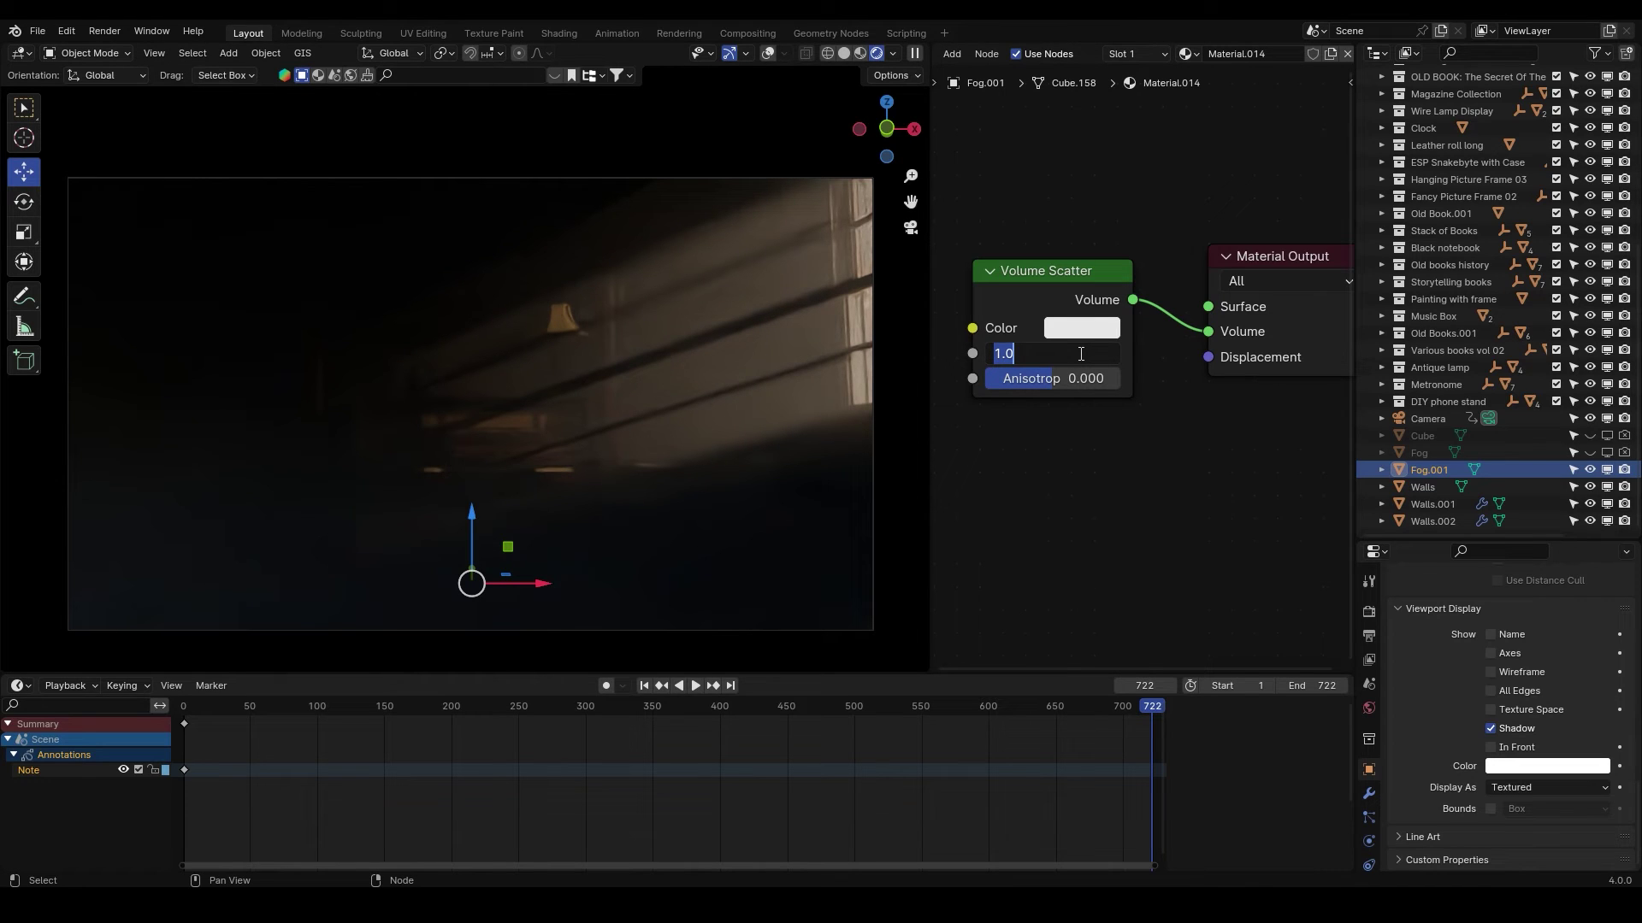
{"action": "type", "text": "0.1"}
{"action": "key", "text": "Return"}
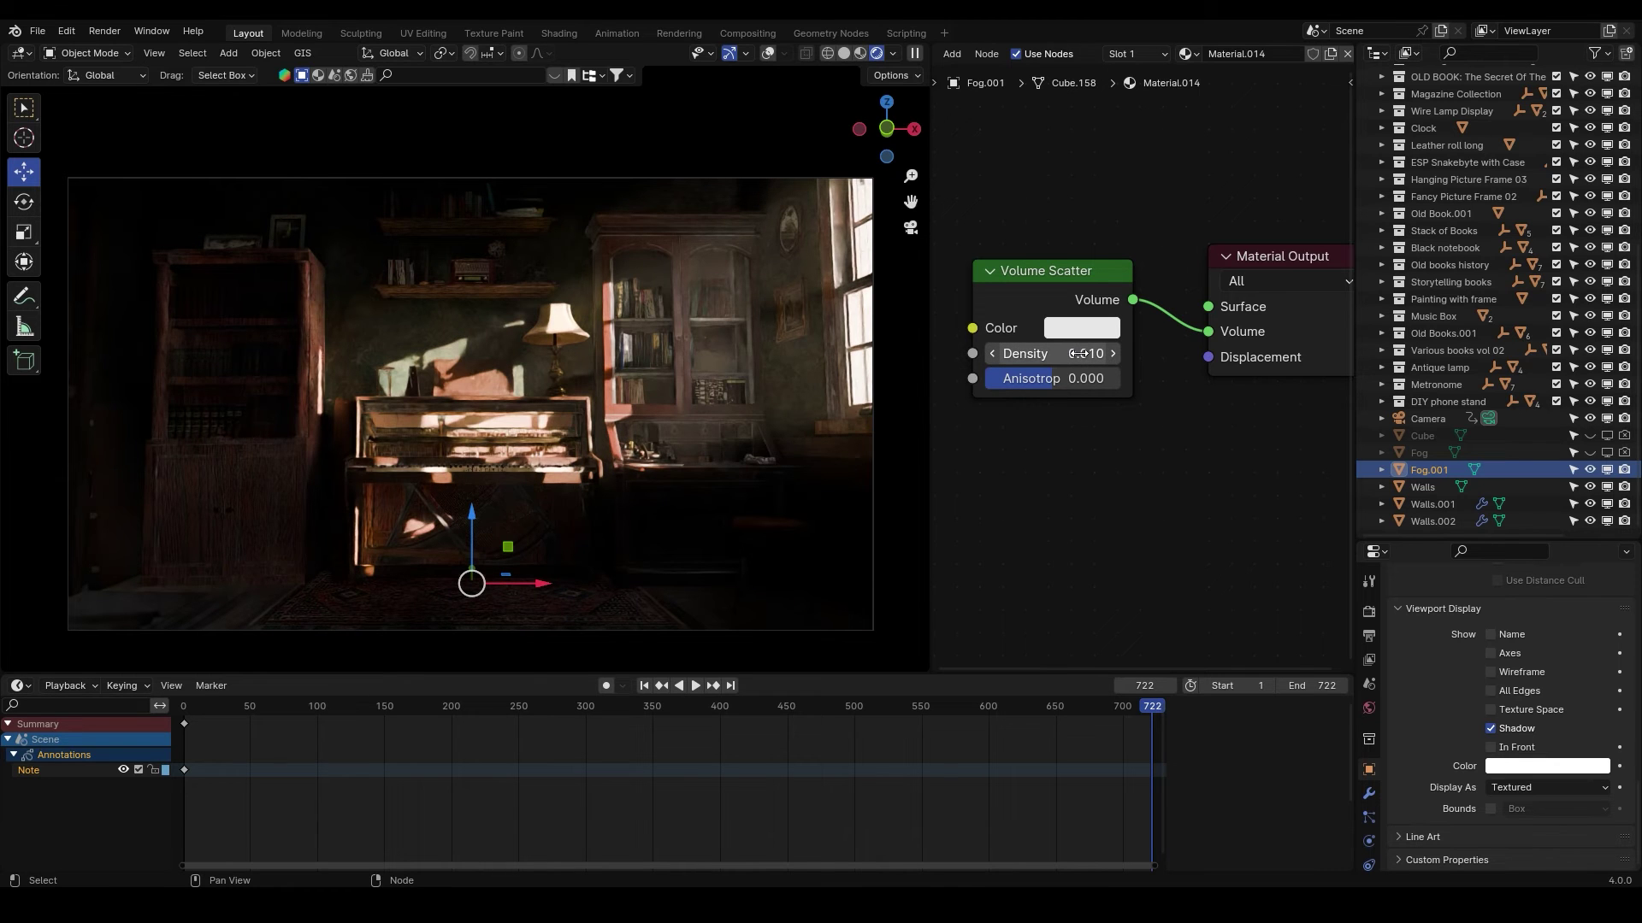
{"action": "left_click", "coordinate": [1079, 354]}
{"action": "type", "text": "0.05"}
{"action": "key", "text": "Return"}
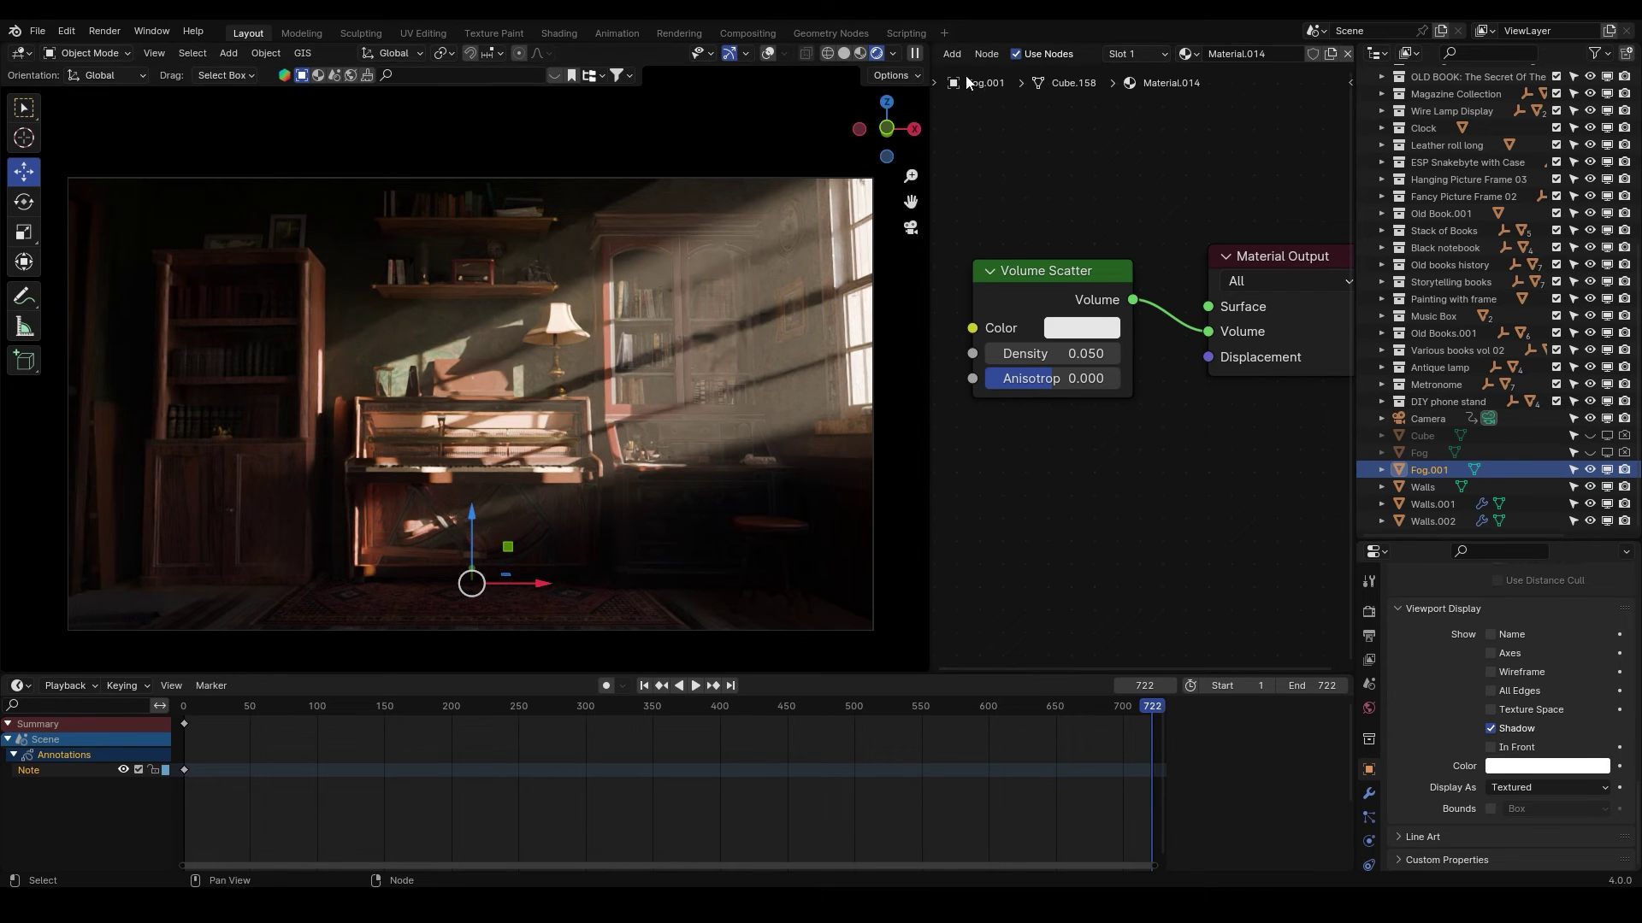
{"action": "scroll", "coordinate": [983, 58], "scroll_direction": "up", "scroll_amount": 5}
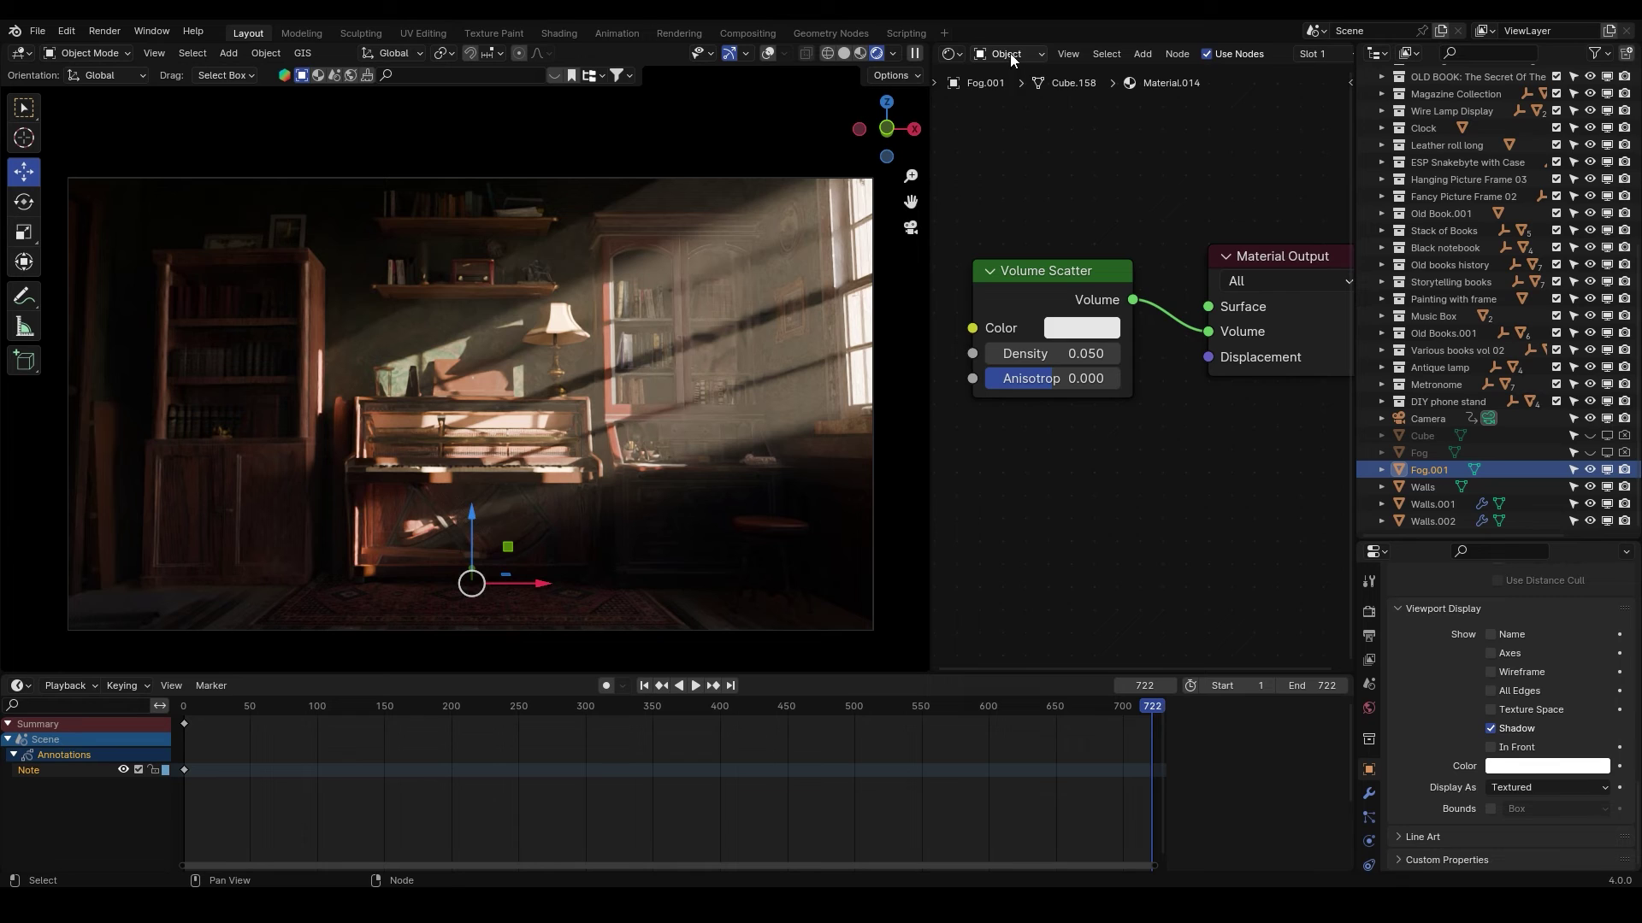
Switch the Shader Editor to World nodes and set the Sky Texture's Sun Size to 10°.
{"action": "left_click", "coordinate": [1009, 53]}
{"action": "left_click", "coordinate": [1010, 115]}
{"action": "scroll", "coordinate": [1080, 254], "scroll_direction": "down", "scroll_amount": 3}
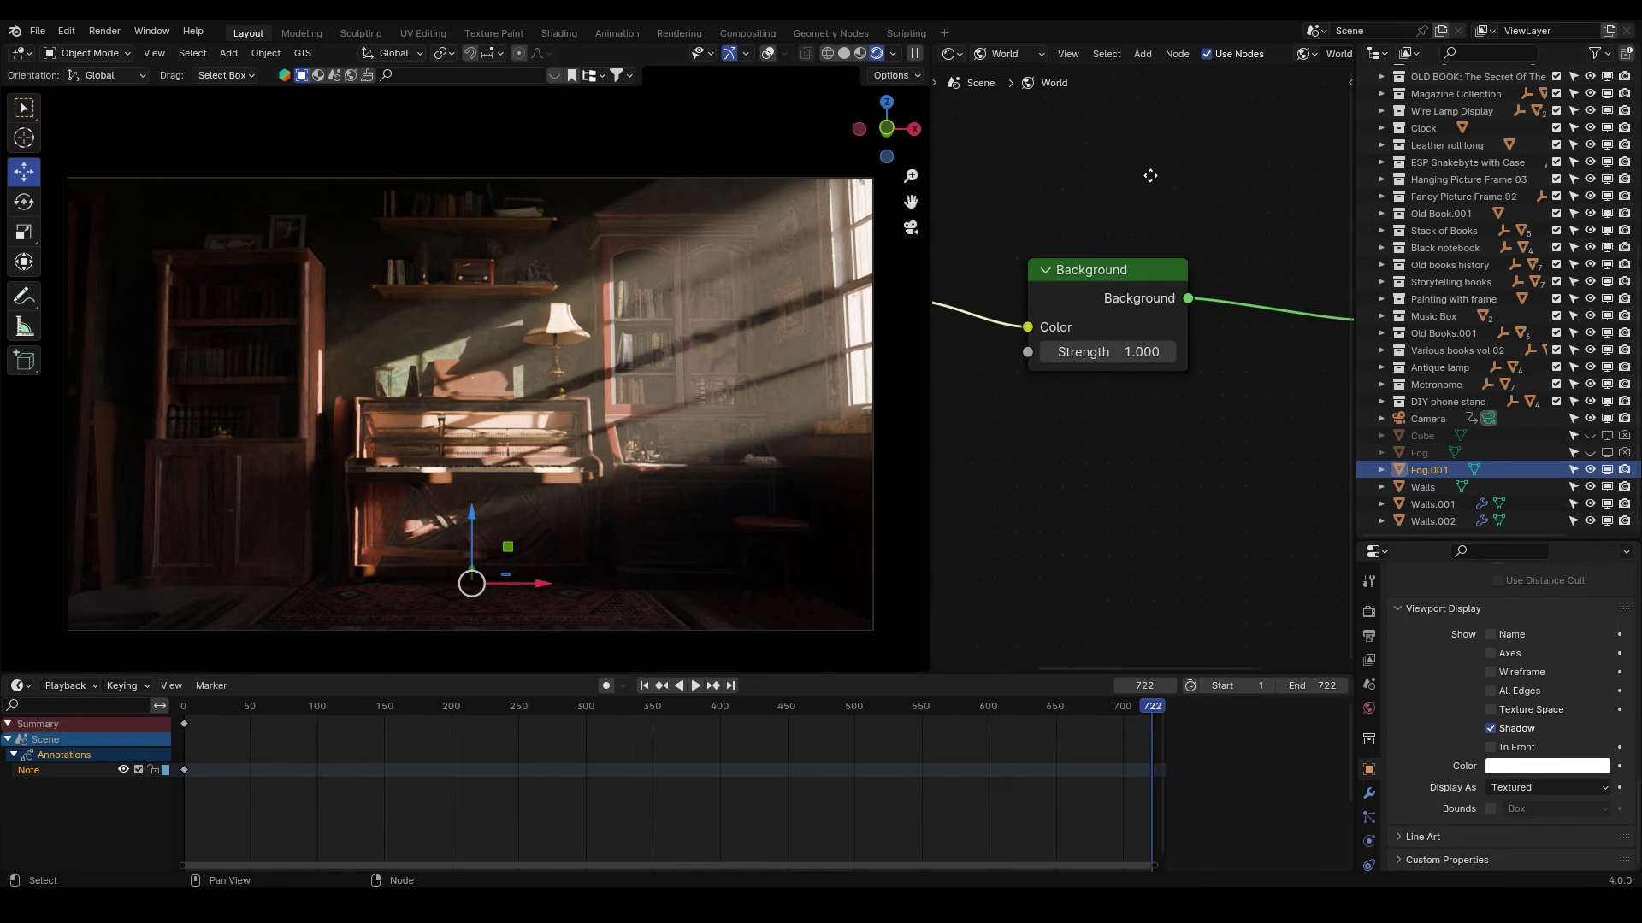
{"action": "middle_click_drag", "start_coordinate": [1079, 247], "coordinate": [1200, 231]}
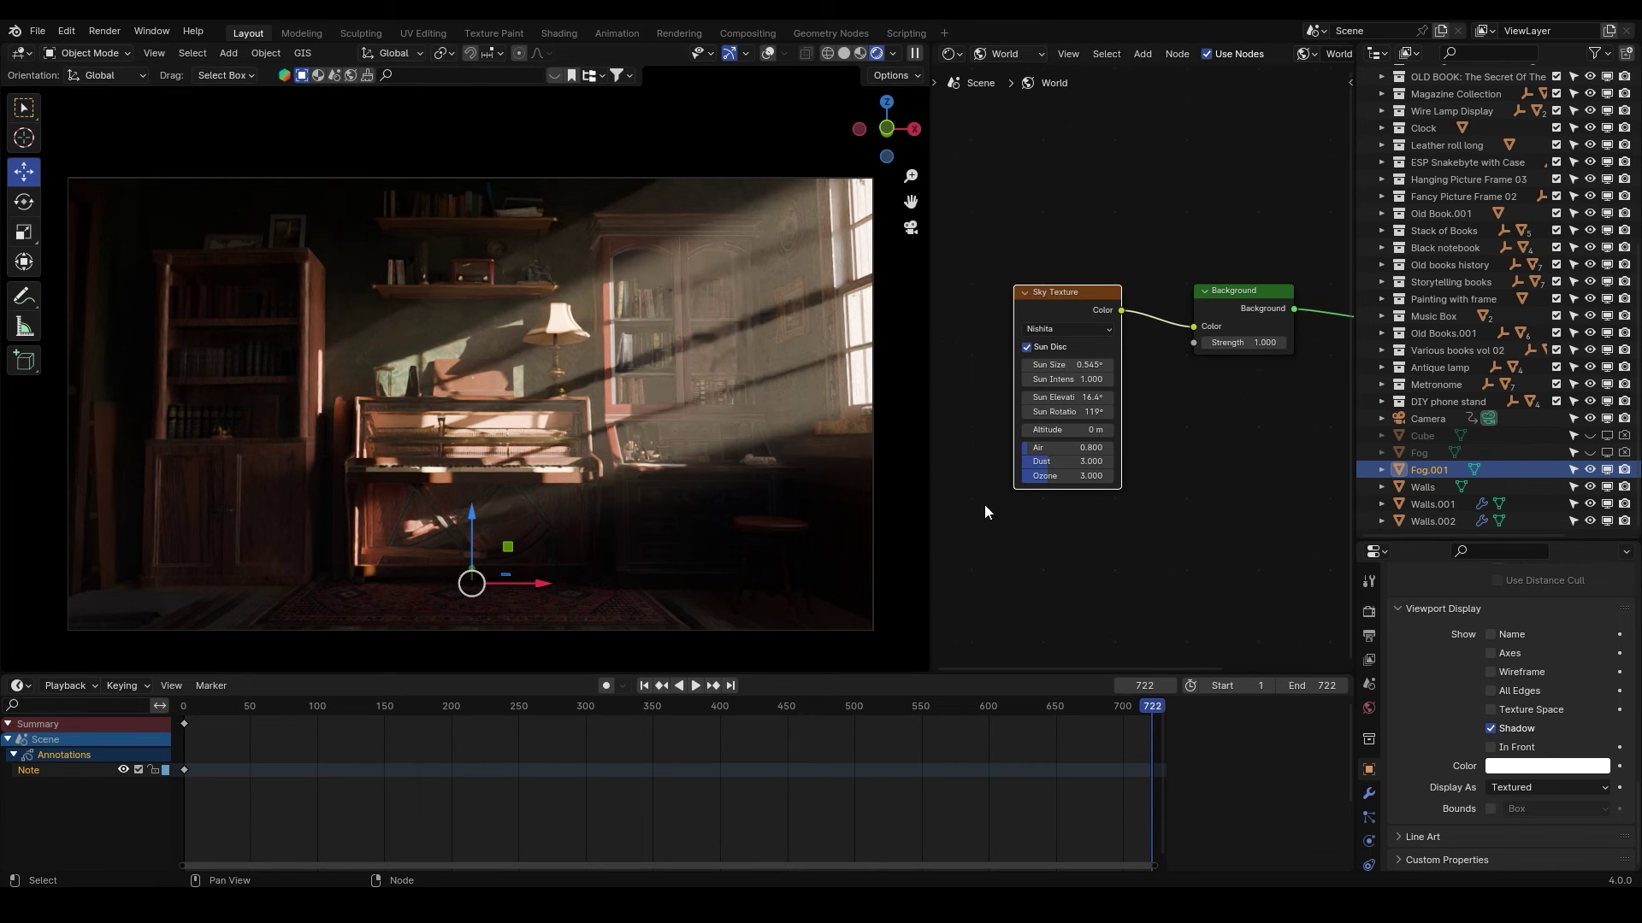
{"action": "scroll", "coordinate": [1156, 484], "scroll_direction": "up", "scroll_amount": 3}
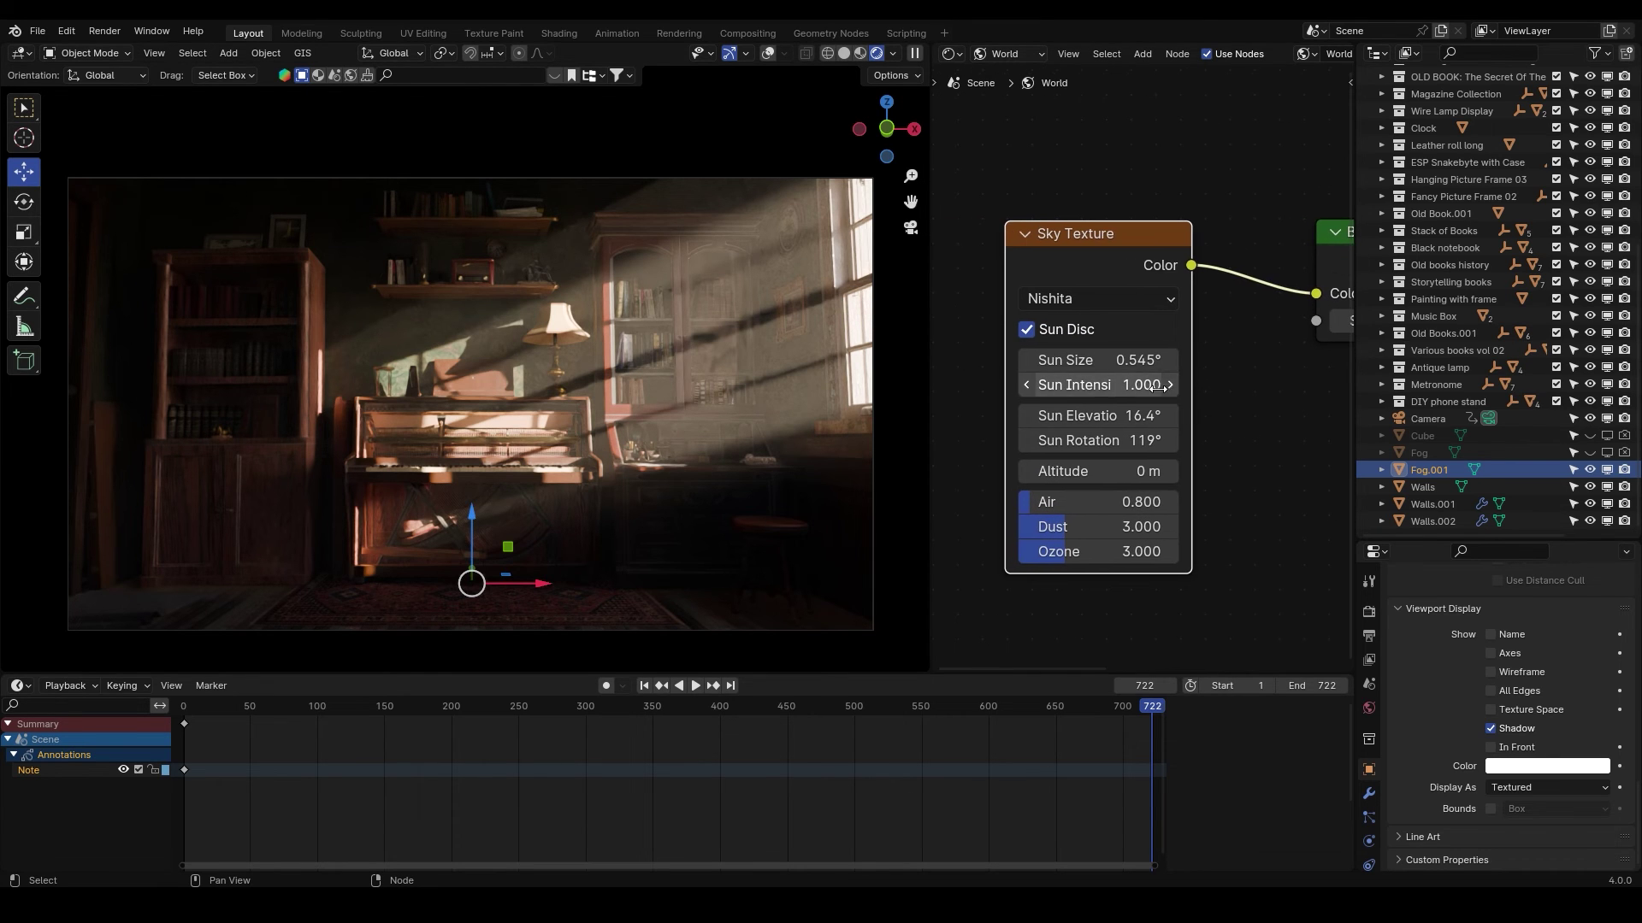
{"action": "scroll", "coordinate": [1140, 369], "scroll_direction": "up", "scroll_amount": 1}
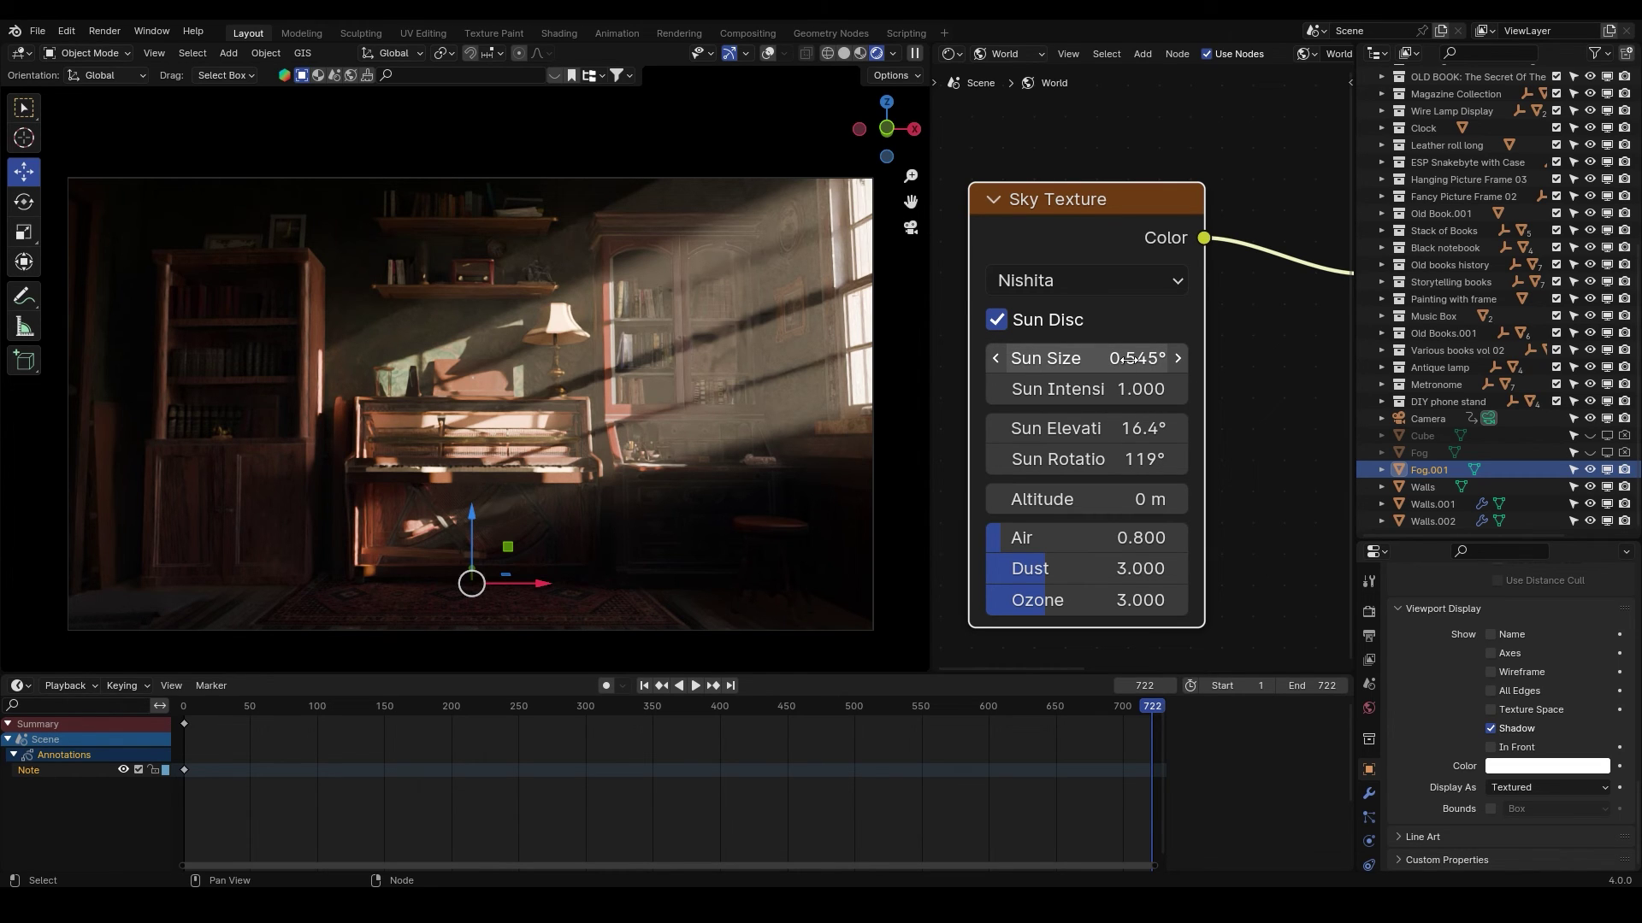
{"action": "left_click", "coordinate": [1122, 357]}
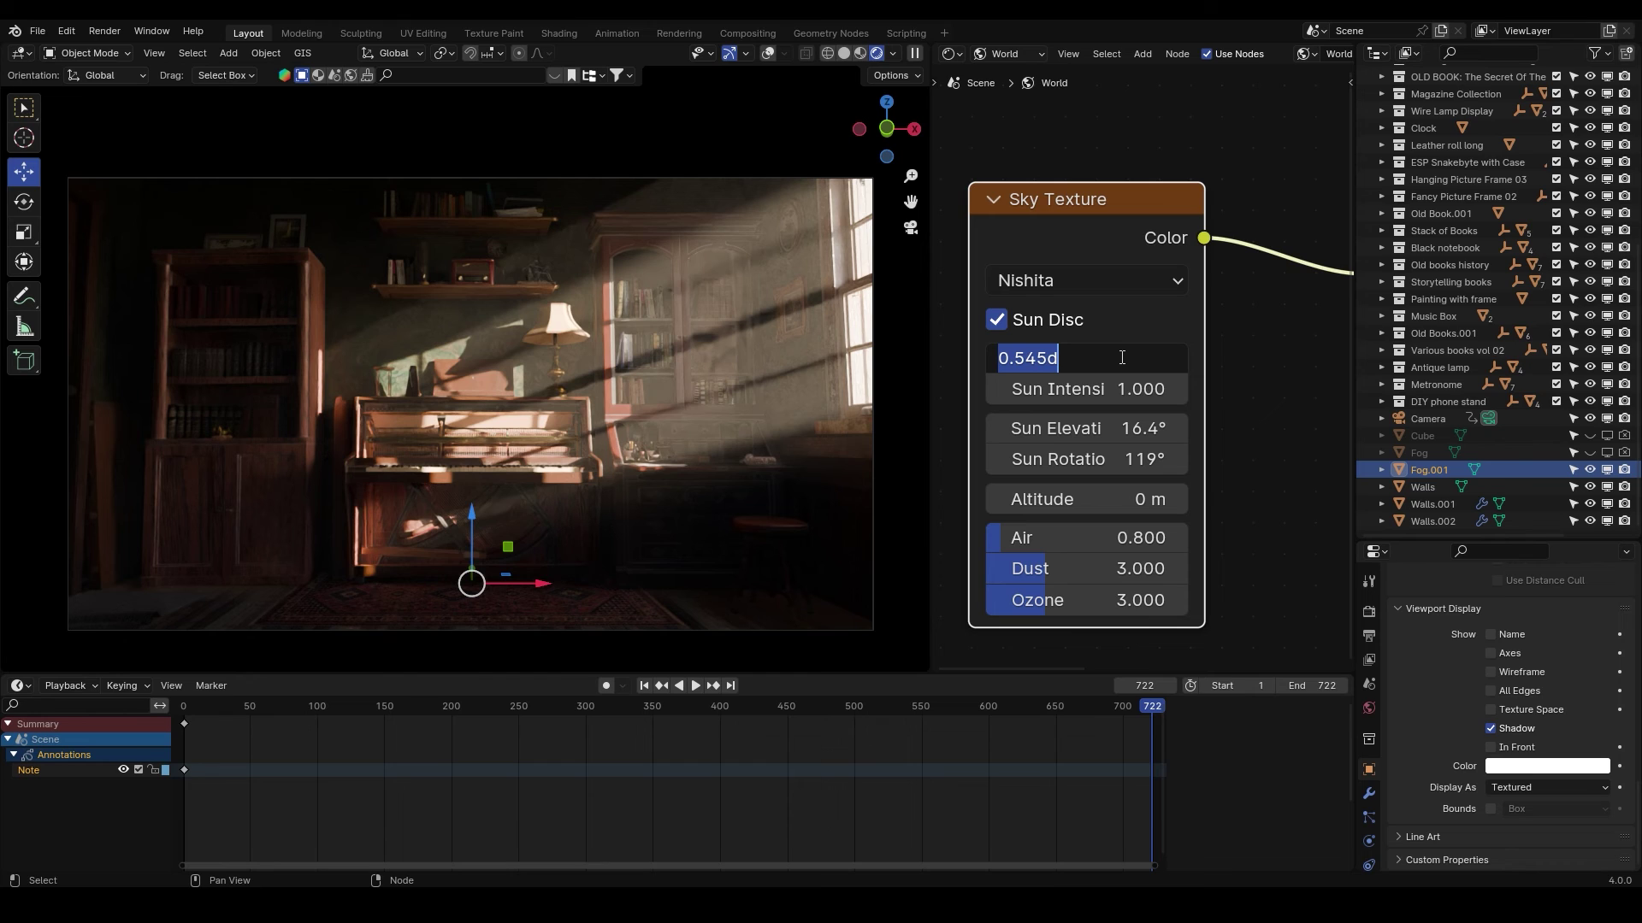
{"action": "type", "text": "10"}
{"action": "key", "text": "Return"}
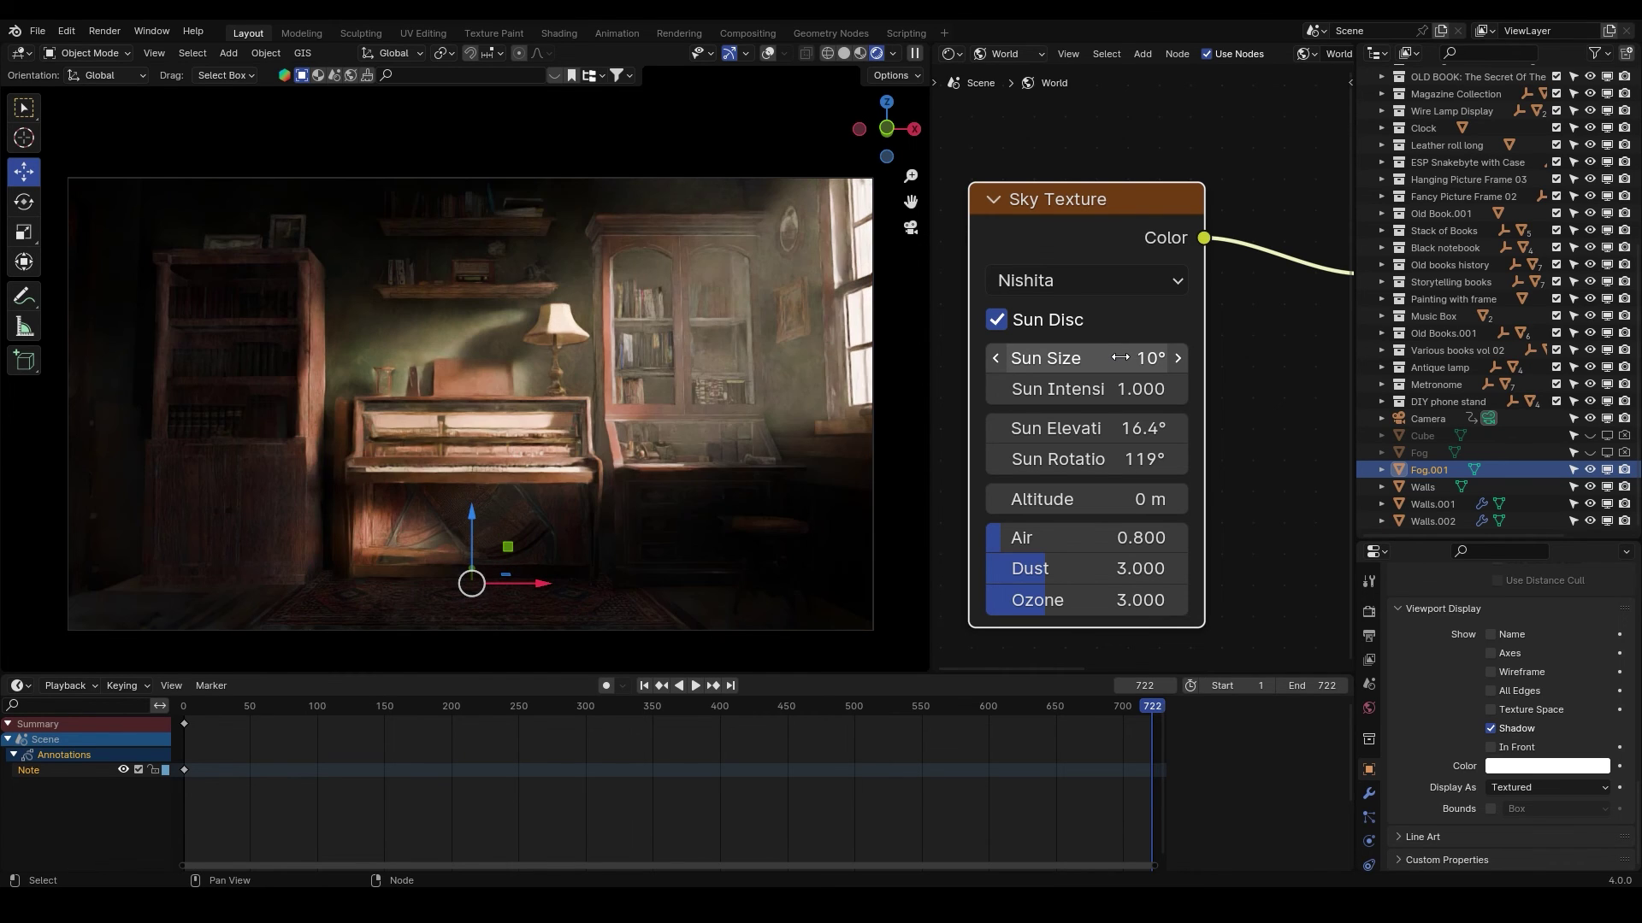